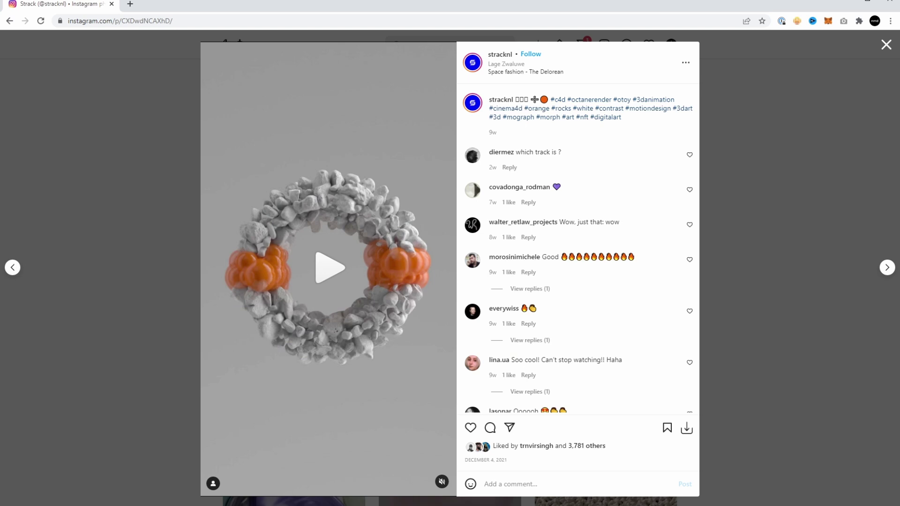
Play the reference animation of the rock and orange sphere ring in the Instagram post.
left_click(336, 272)
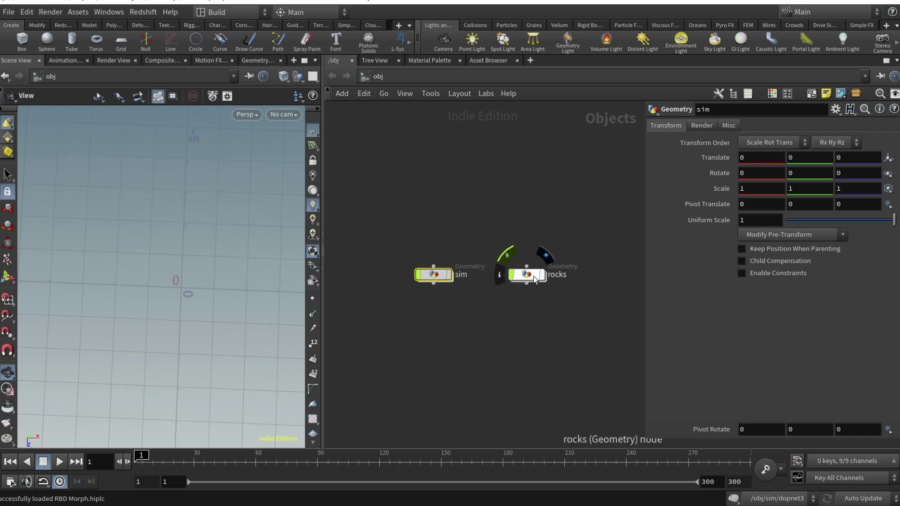
Switch to Houdini, open the rocks geometry network and look over its sphere, mountain and autouv chains.
double_click(533, 276)
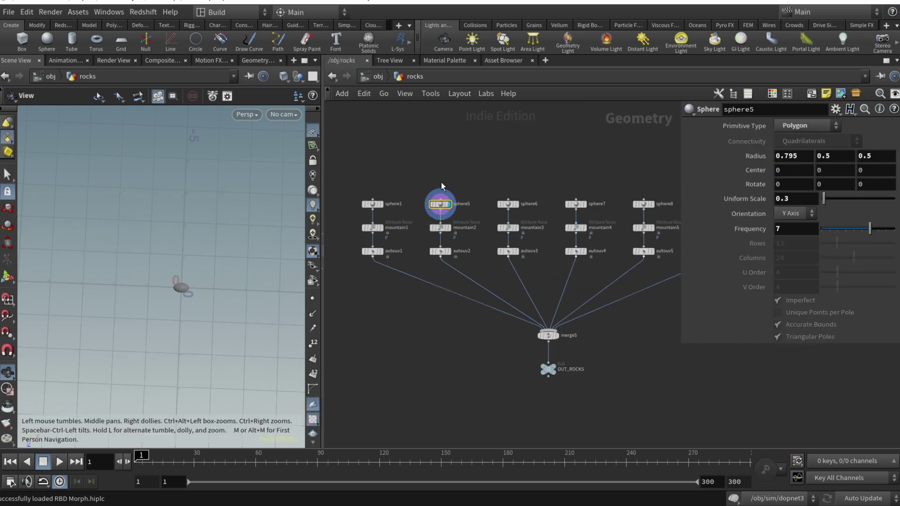
middle_click_drag(560, 170, 505, 173)
scroll(512, 183, "down", 2)
scroll(504, 265, "up", 3)
scroll(461, 254, "down", 3)
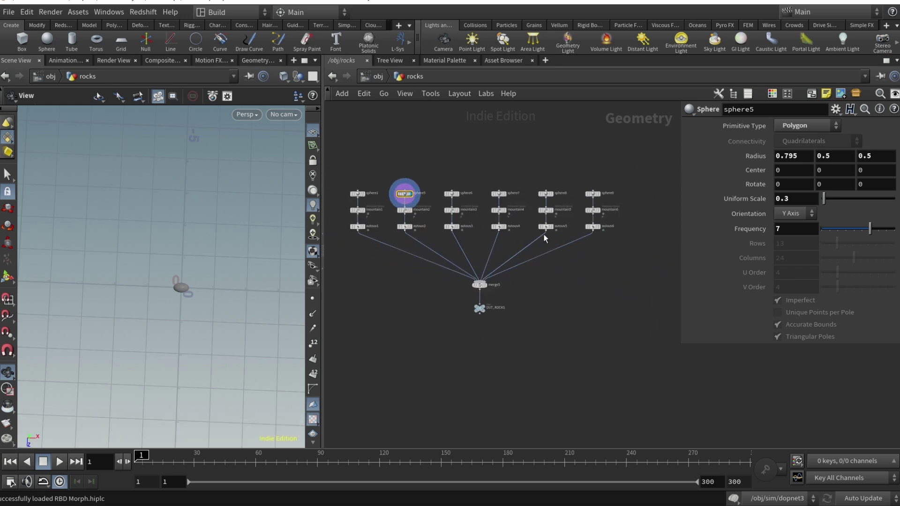
scroll(367, 257, "up", 5)
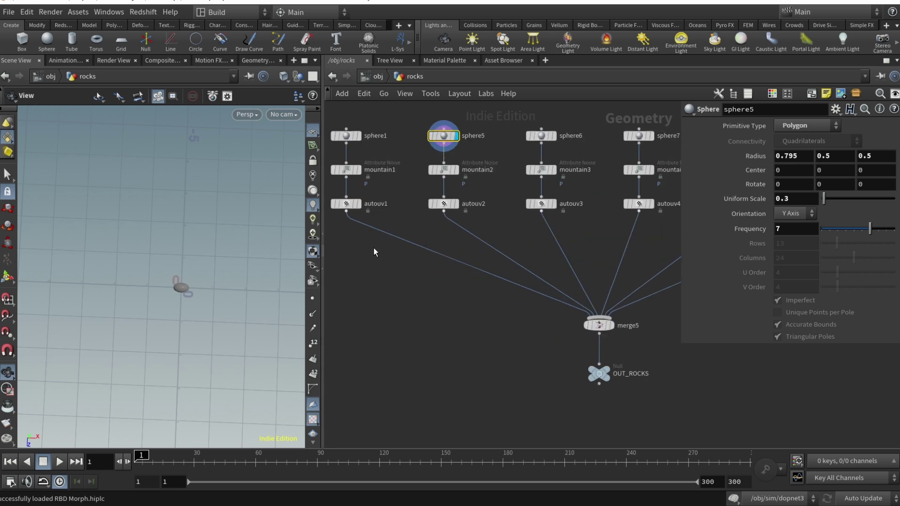
middle_click_drag(384, 174, 514, 288)
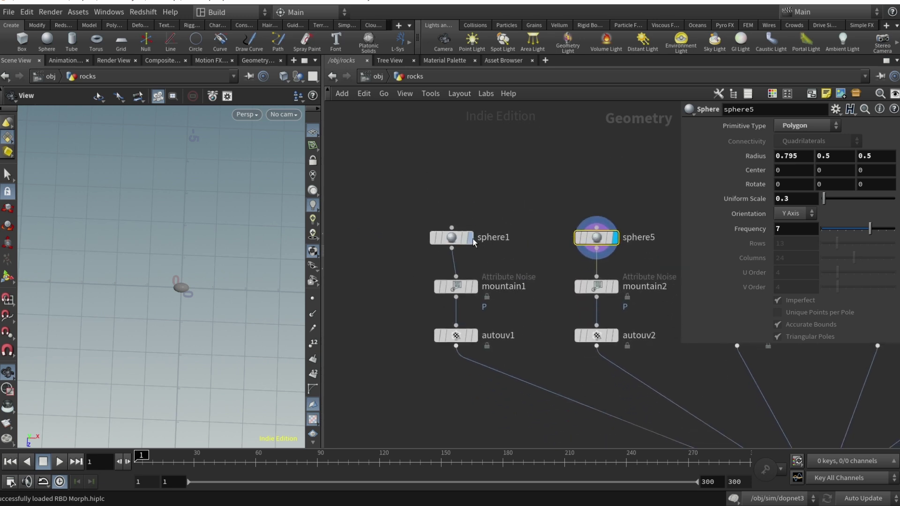
Display the sphere1 node's output and examine the base sphere up close.
left_click(474, 238)
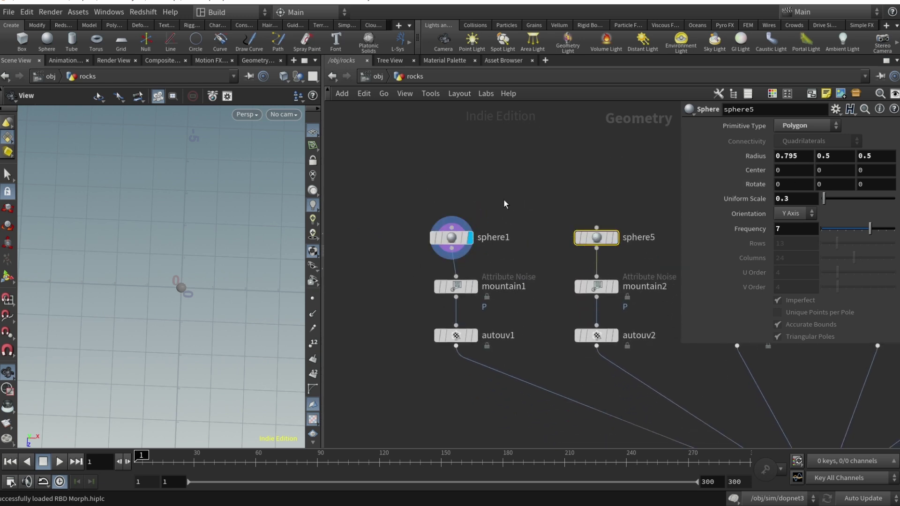
left_click_drag(184, 295, 201, 273)
right_click_drag(180, 332, 203, 354)
scroll(204, 354, "up", 3)
middle_click_drag(187, 331, 178, 293)
scroll(178, 292, "up", 3)
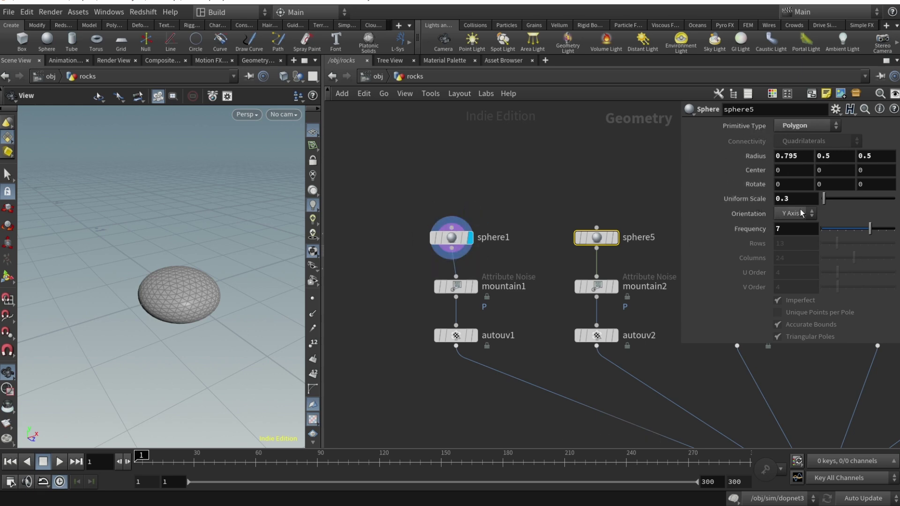
Select and display the mountain1 attribute noise node and examine the deformed rock from several angles.
left_click(459, 292)
left_click(475, 287)
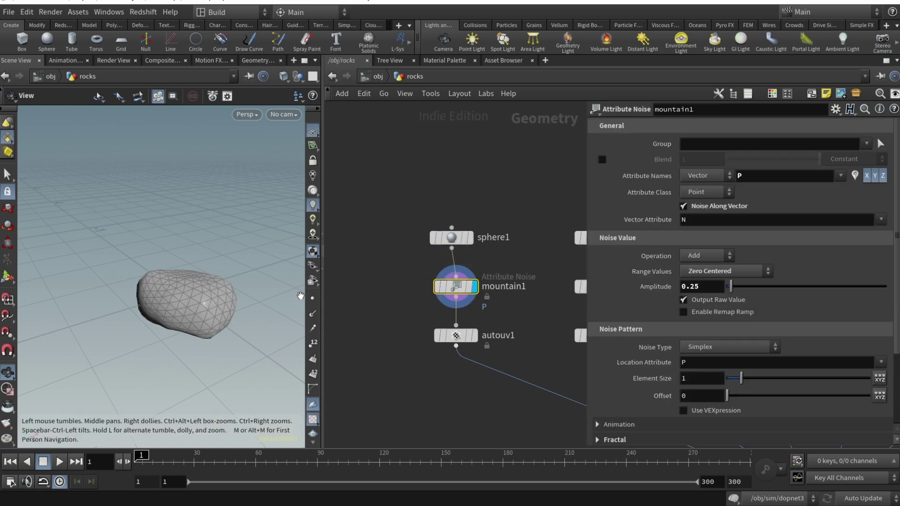
left_click_drag(257, 279, 211, 255)
scroll(352, 325, "down", 3)
Display mountain2, mountain3 and mountain4 in turn to compare the rock variations.
left_click(481, 308)
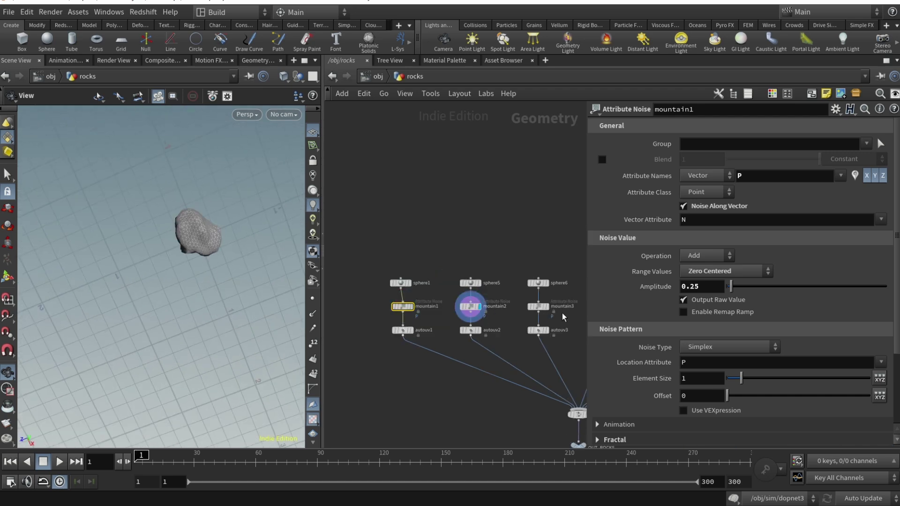
left_click(548, 309)
middle_click_drag(543, 362, 414, 360)
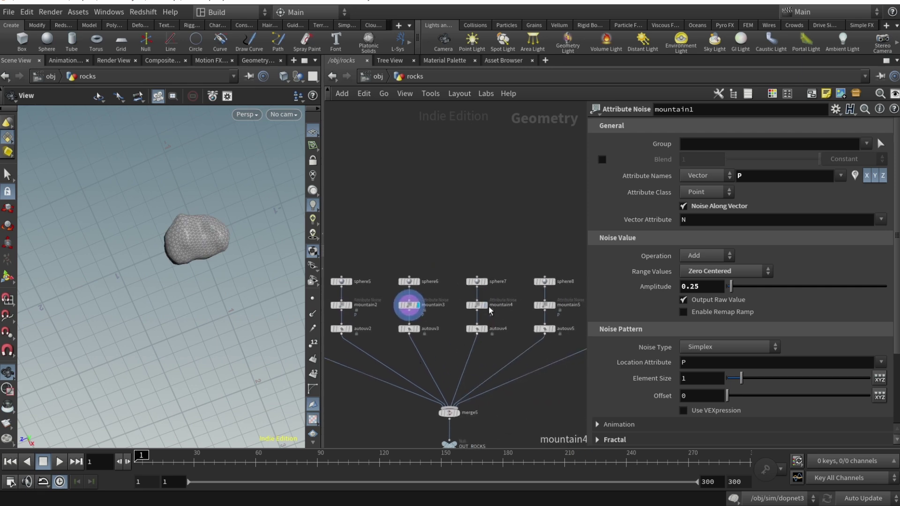
left_click(487, 307)
middle_click_drag(527, 340, 456, 337)
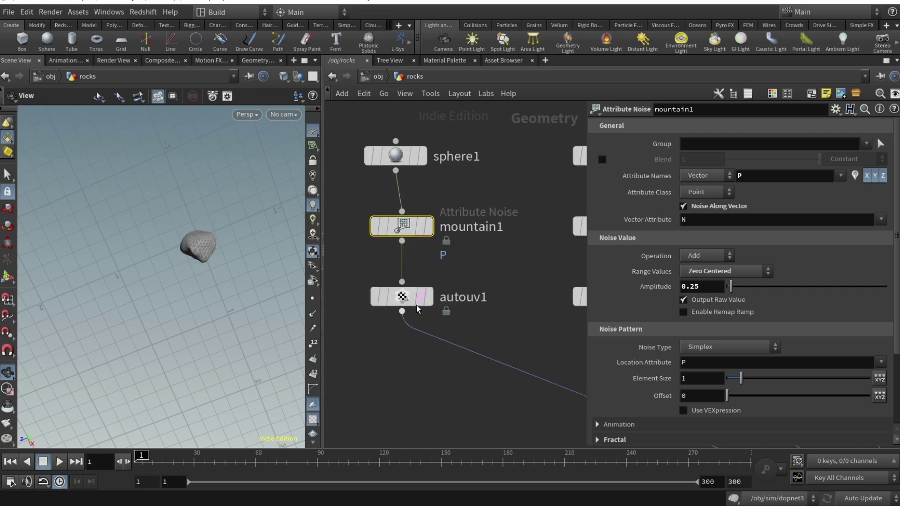
Select the autouv1 node under mountain1 and show its Labs Auto UV parameters.
scroll(416, 305, "up", 3)
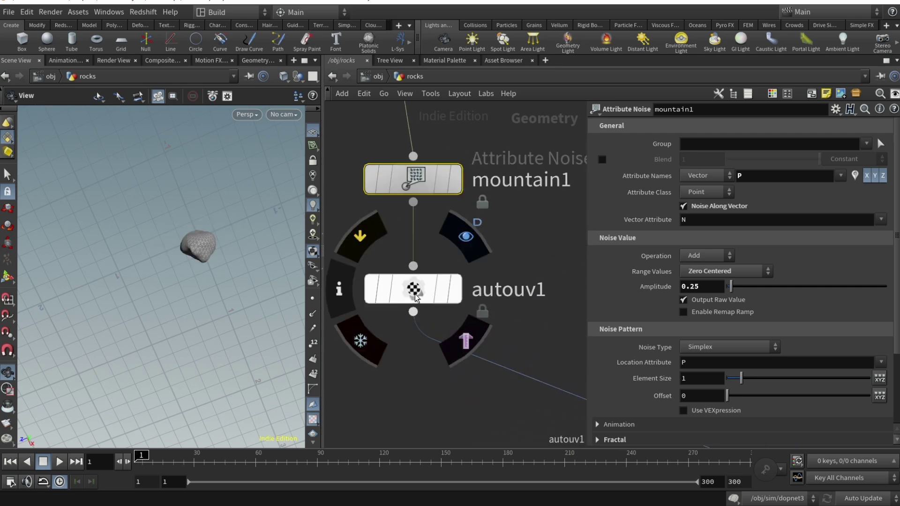
left_click(417, 296)
mouse_move(410, 300)
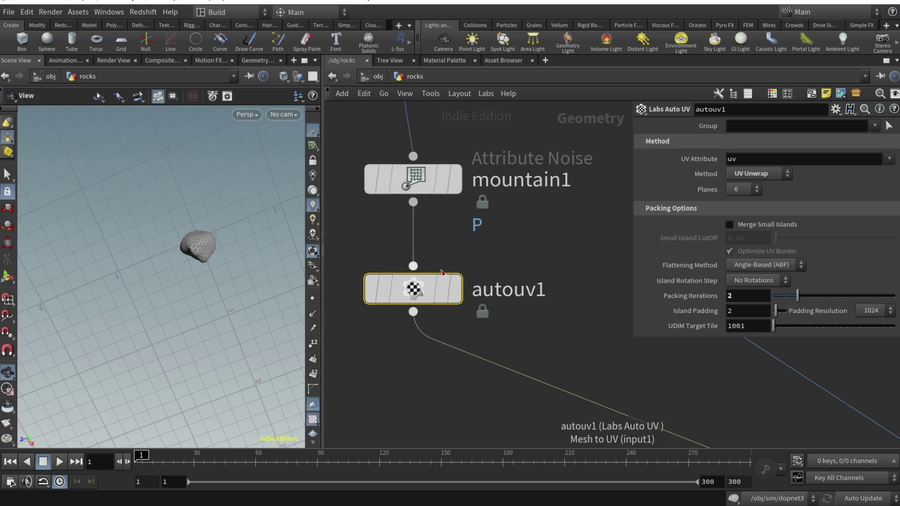
mouse_move(443, 280)
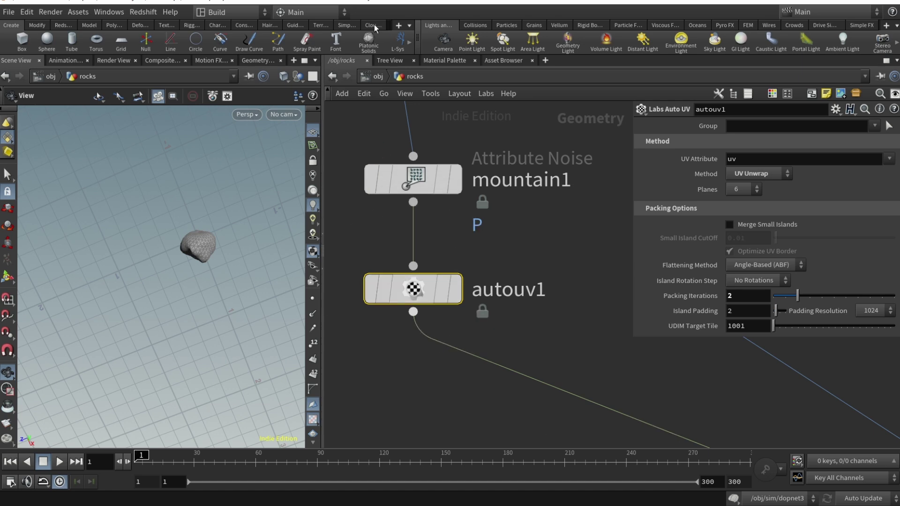
Look through the list of available shelves, including SideFX Labs, and close it without changes.
left_click(398, 25)
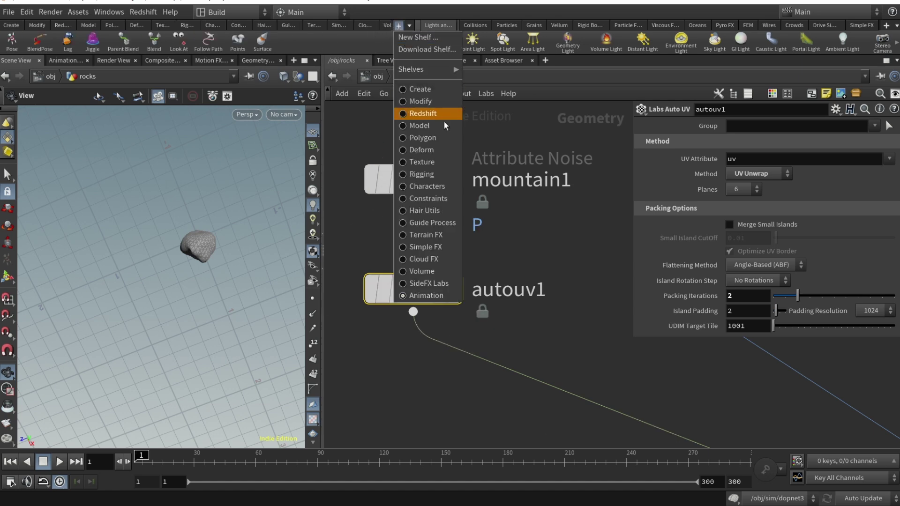
mouse_move(441, 71)
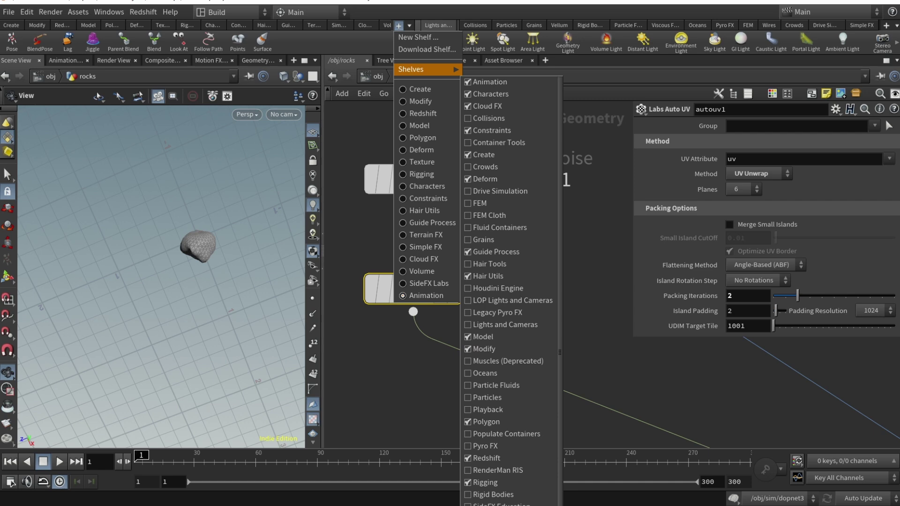
left_click(419, 291)
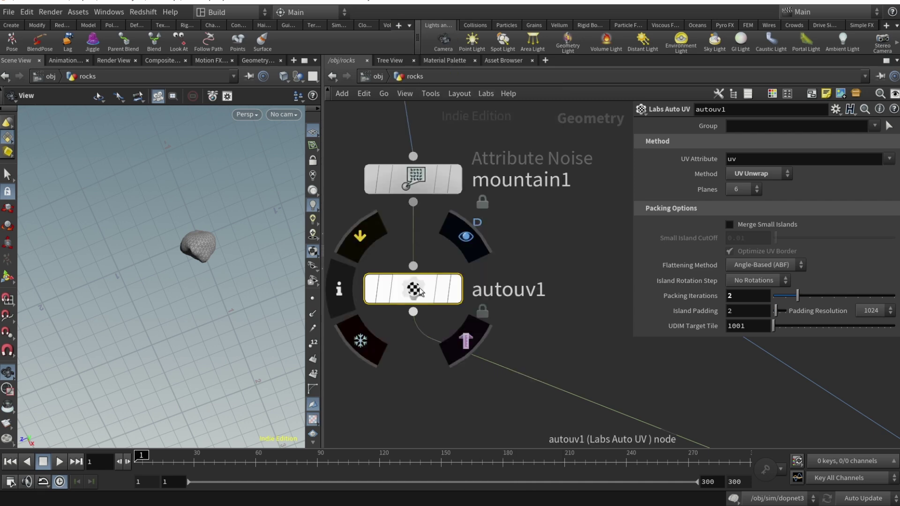
Turn on the display and template flags of autouv1 and examine the checker-textured rock from all sides.
key("p")
left_click(455, 294)
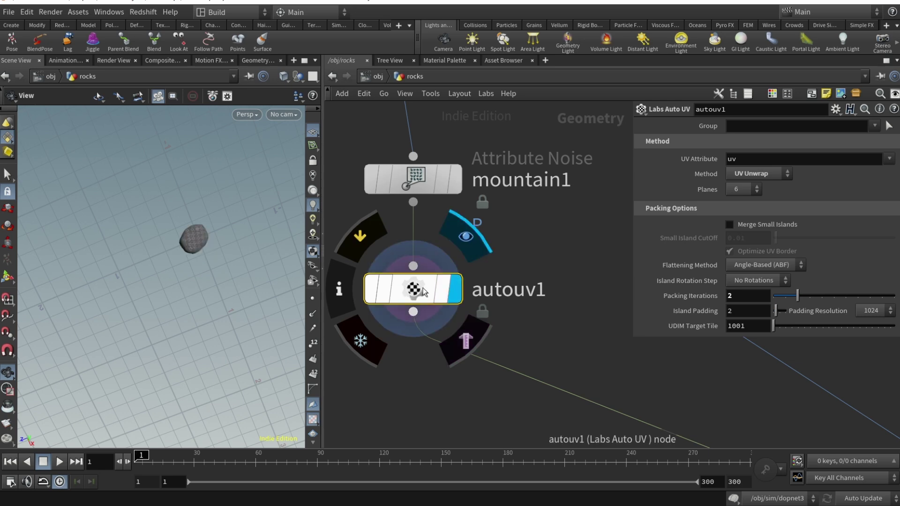
left_click(442, 291)
scroll(168, 253, "up", 10)
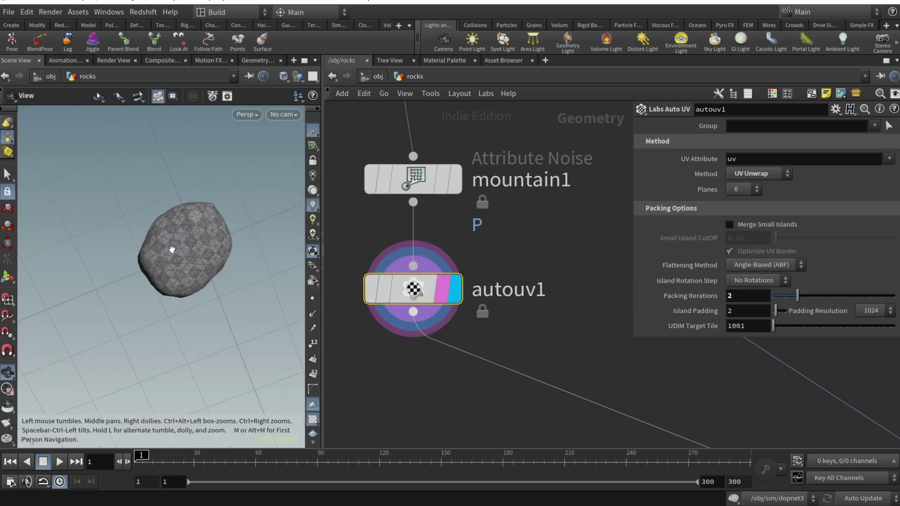
left_click_drag(168, 268, 113, 201)
scroll(169, 319, "down", 5)
left_click_drag(170, 319, 124, 314)
middle_click_drag(217, 307, 173, 297)
left_click_drag(173, 297, 210, 212)
scroll(210, 211, "down", 5)
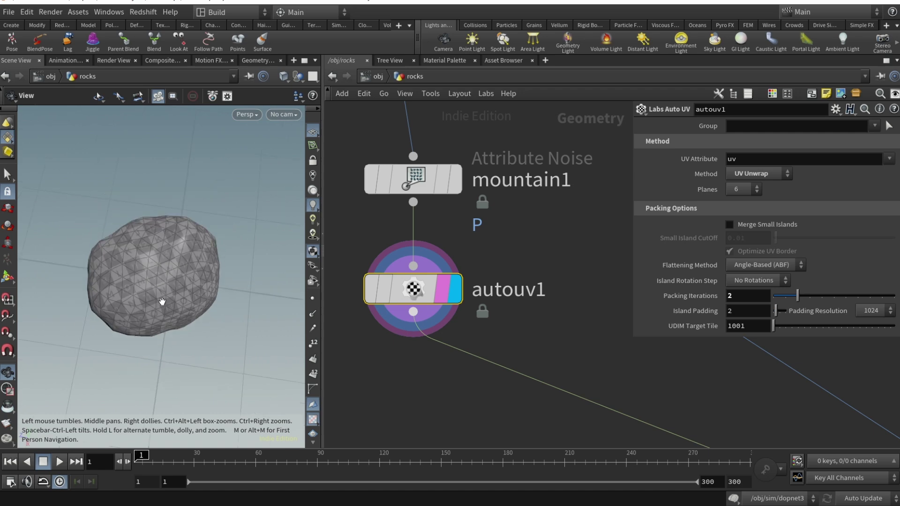
Display the merge5 node and examine all the merged rocks together.
scroll(523, 324, "down", 6)
middle_click_drag(568, 302, 532, 301)
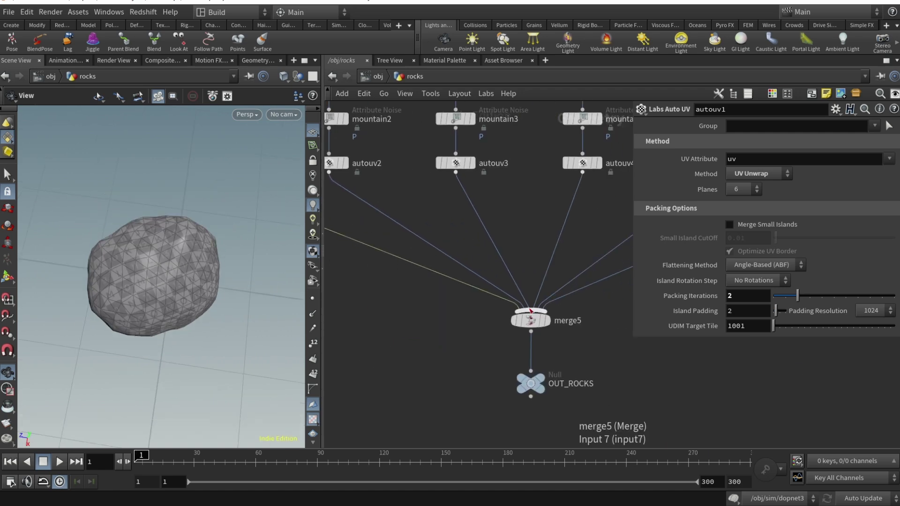
left_click(547, 322)
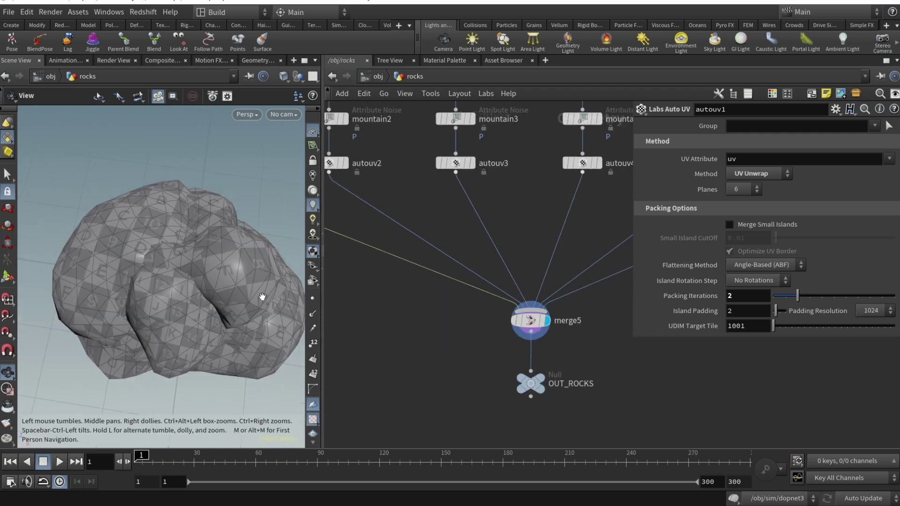
left_click_drag(258, 293, 202, 285)
scroll(203, 300, "down", 4)
left_click_drag(202, 322, 180, 252)
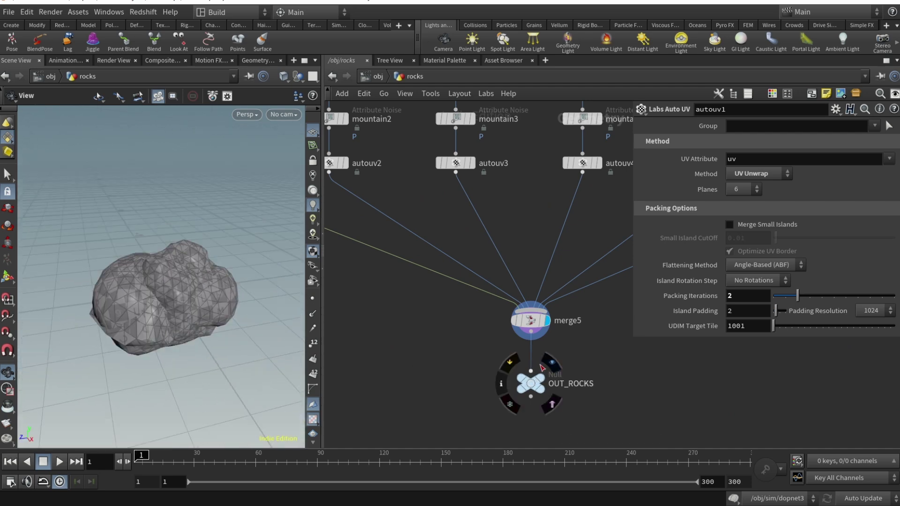
Display and select the OUT_ROCKS null, and review the autouv6 node's parameters.
left_click(542, 382)
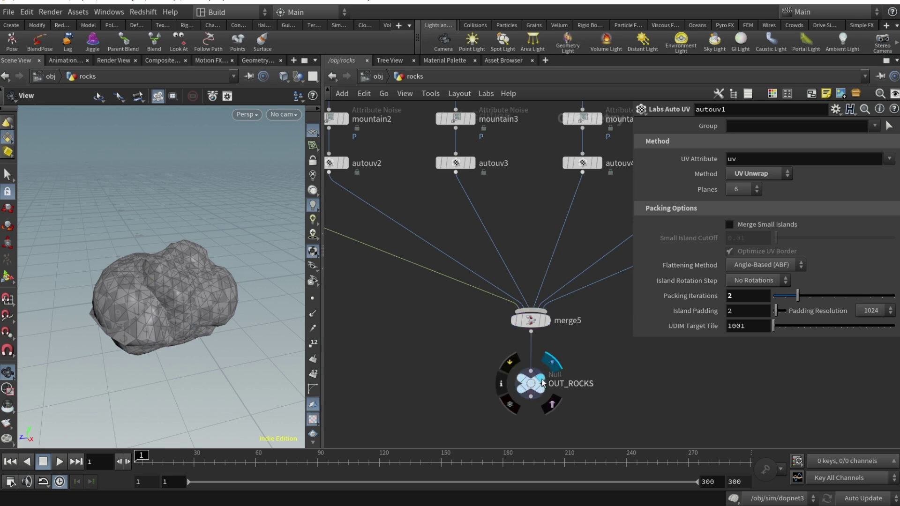
left_click(550, 382)
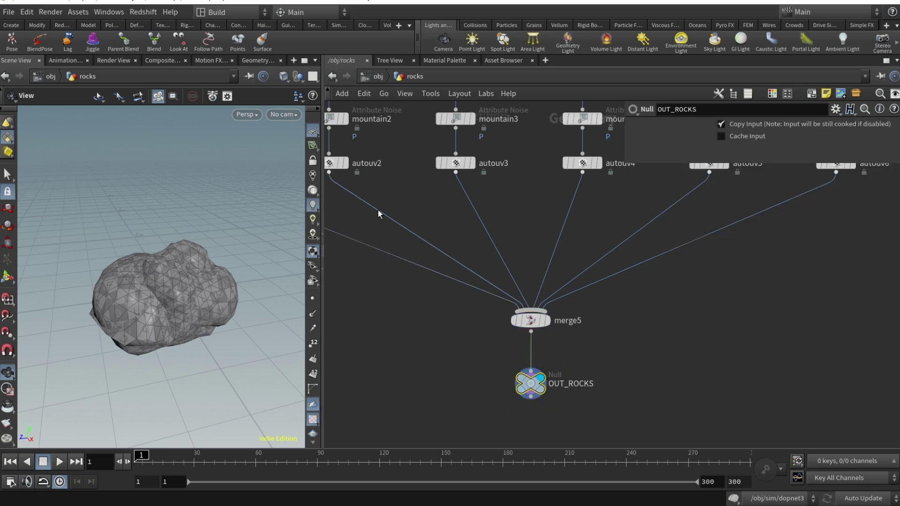
scroll(487, 216, "down", 5)
scroll(500, 220, "up", 3)
scroll(501, 222, "down", 4)
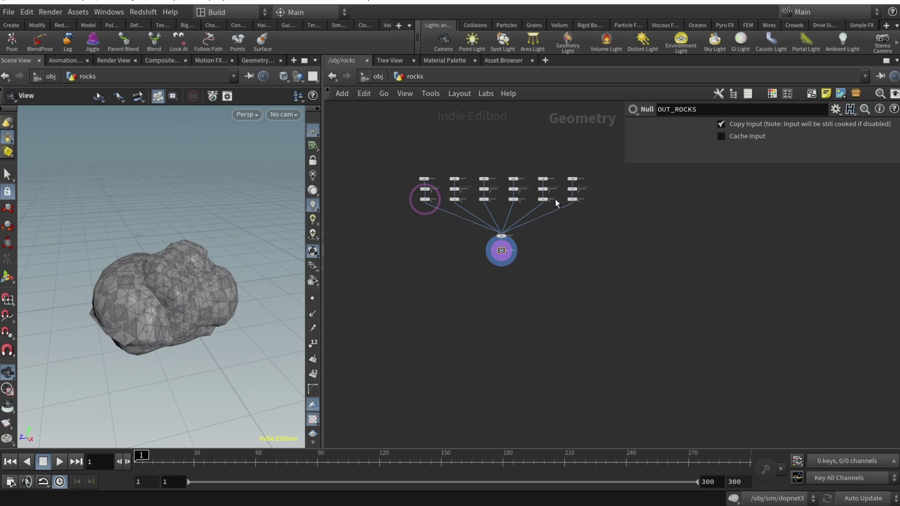
left_click(572, 200)
scroll(504, 248, "up", 2)
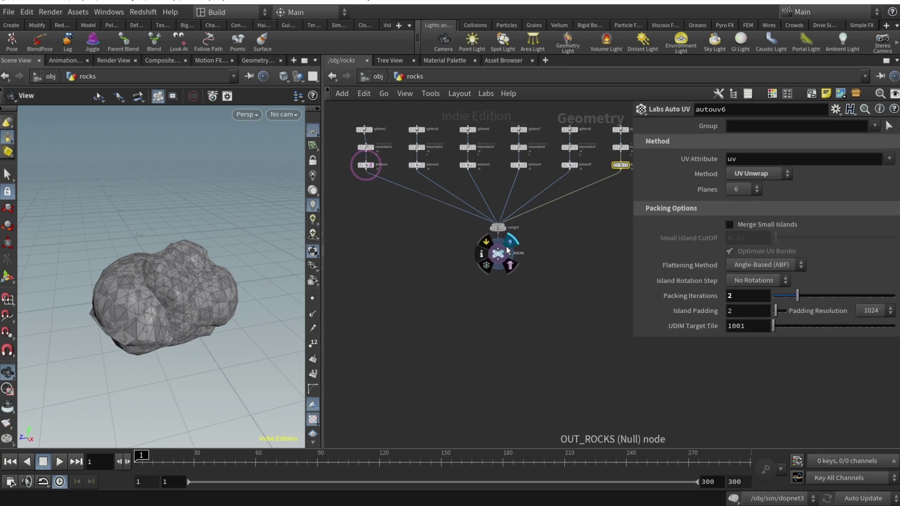
scroll(514, 252, "down", 1)
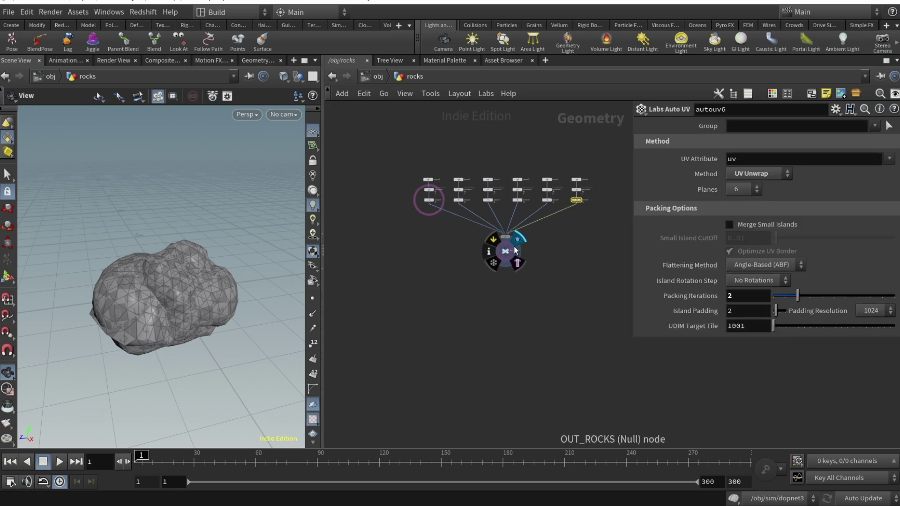
Return to the object level, turn on the sim object's display and open its network.
left_click(375, 77)
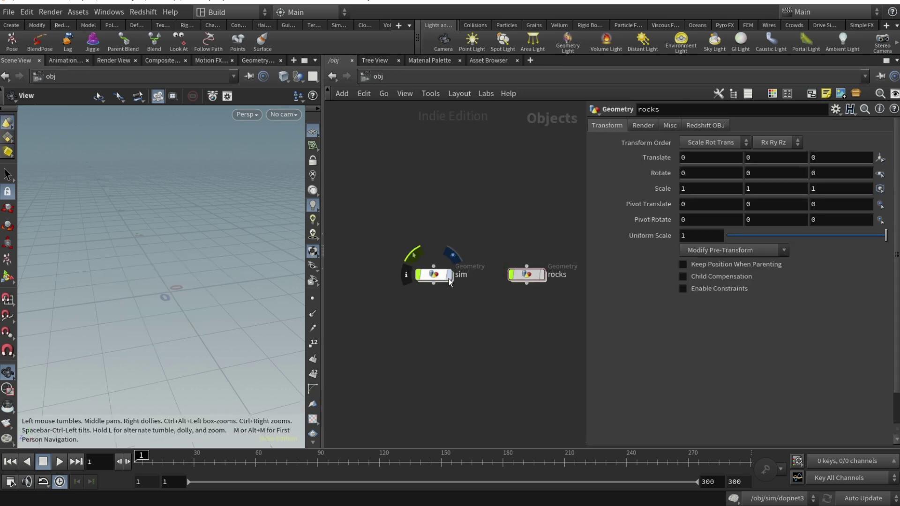
left_click(445, 278)
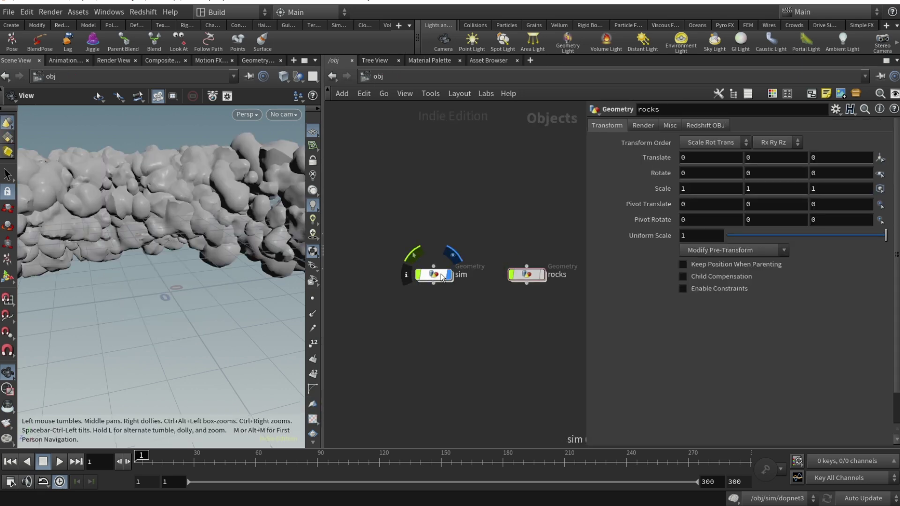
double_click(440, 276)
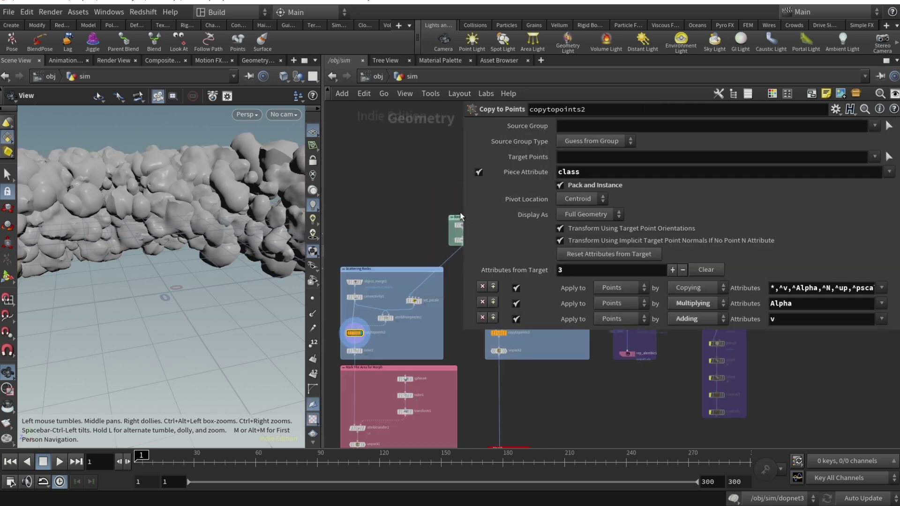
Narrow the parameter area and examine the sim network's Base Shape, Scattering Rocks and Scattering Spheres groups.
left_click_drag(460, 213, 580, 221)
scroll(461, 229, "up", 6)
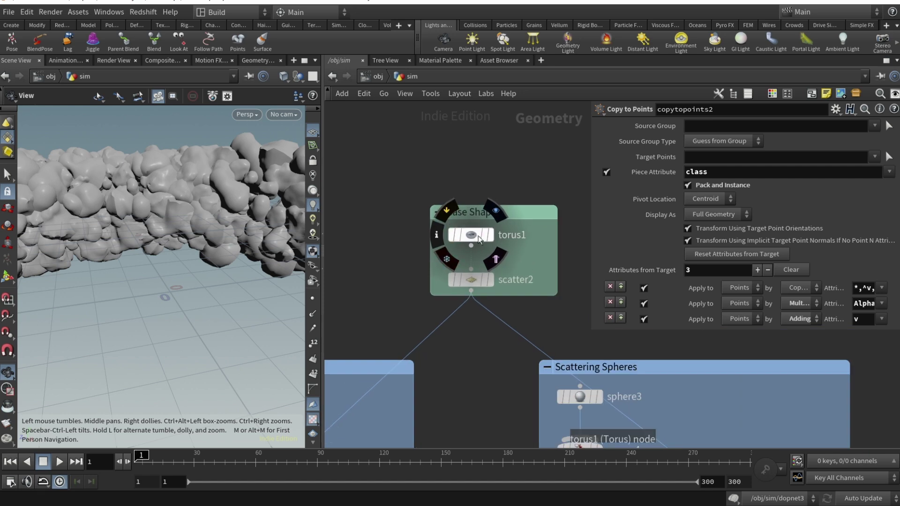
scroll(479, 304, "down", 10)
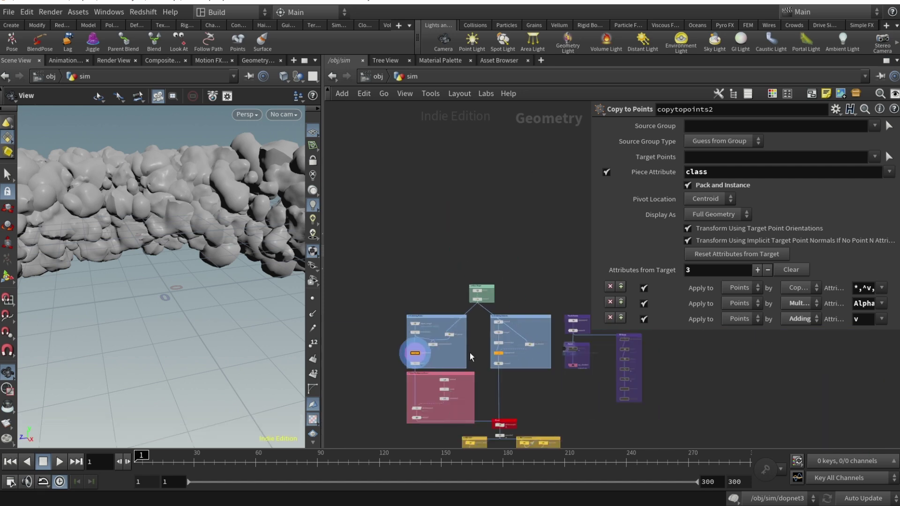
scroll(497, 354, "up", 8)
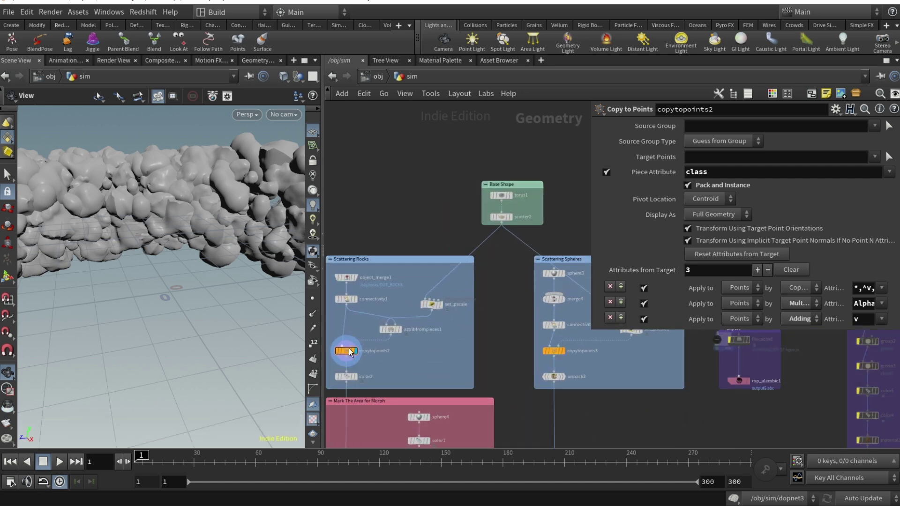
scroll(503, 270, "down", 2)
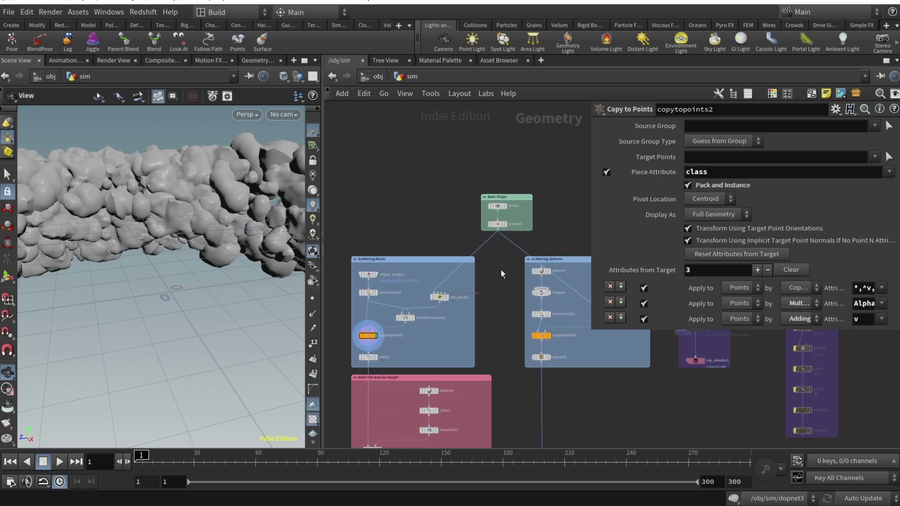
middle_click_drag(498, 255, 463, 267)
scroll(467, 241, "up", 5)
middle_click_drag(355, 196, 369, 201)
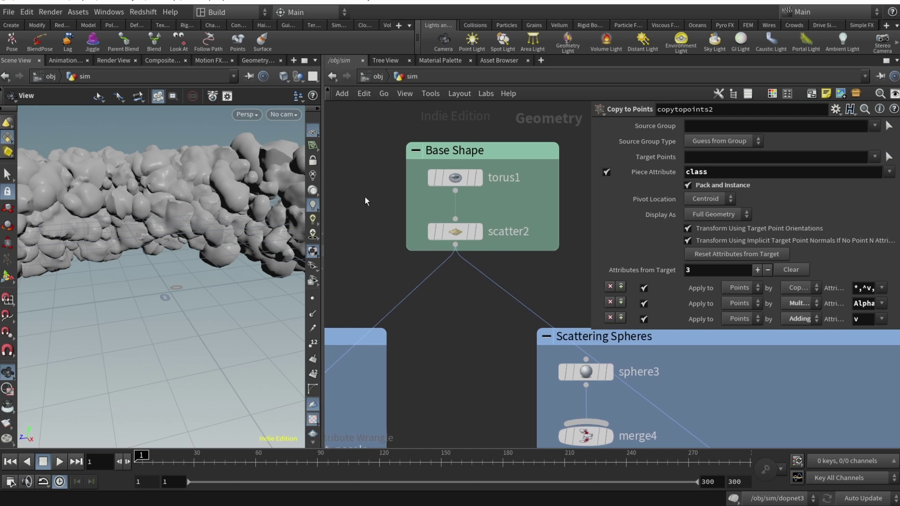
Examine the whole ring of rocks from above, and display the torus1 node in Base Shape to review its parameters.
scroll(216, 241, "down", 10)
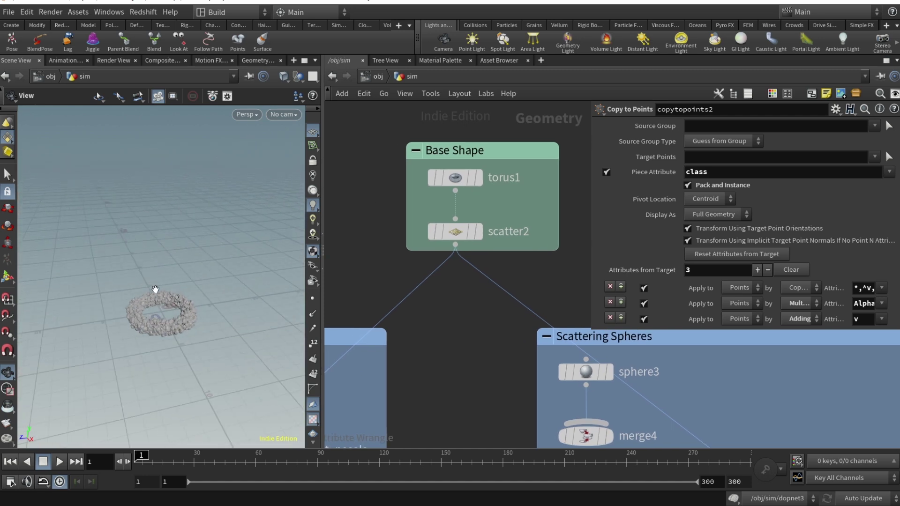
left_click_drag(154, 286, 152, 260)
scroll(152, 260, "up", 5)
middle_click_drag(155, 258, 152, 264)
scroll(164, 277, "up", 4)
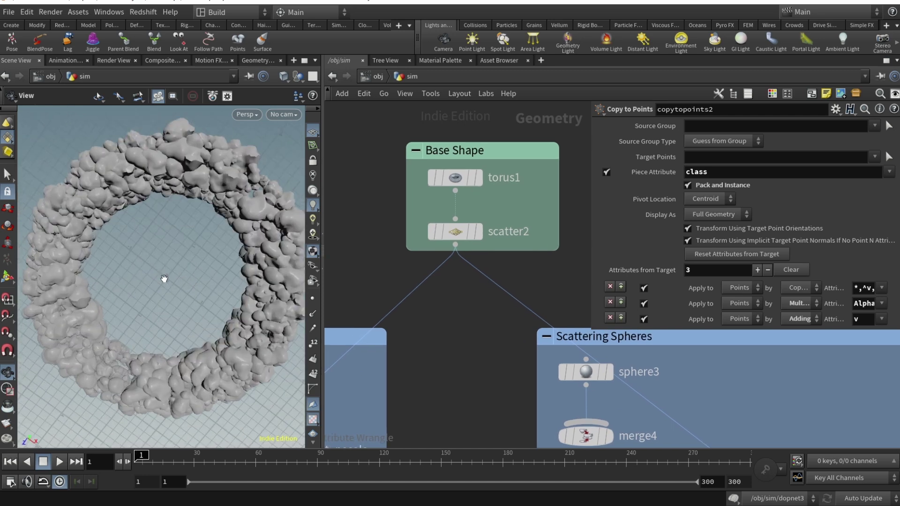
scroll(166, 280, "down", 10)
left_click(457, 179)
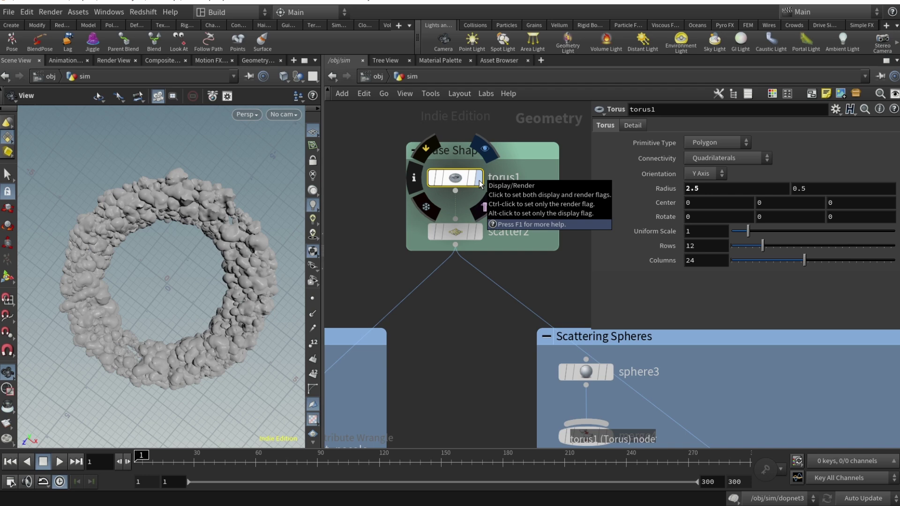
left_click(480, 181)
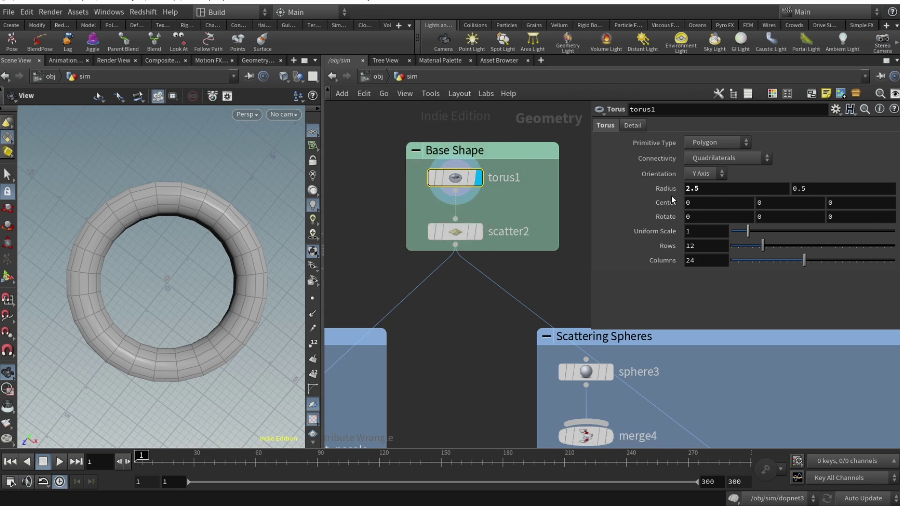
Display the scatter2 node and set its Force Total Count to 300.
left_click(471, 236)
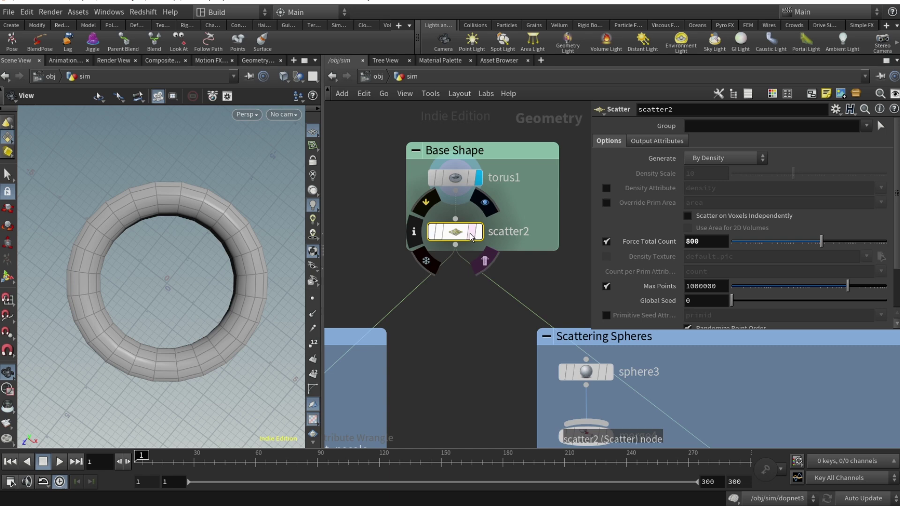
left_click(481, 233)
left_click_drag(196, 256, 160, 285)
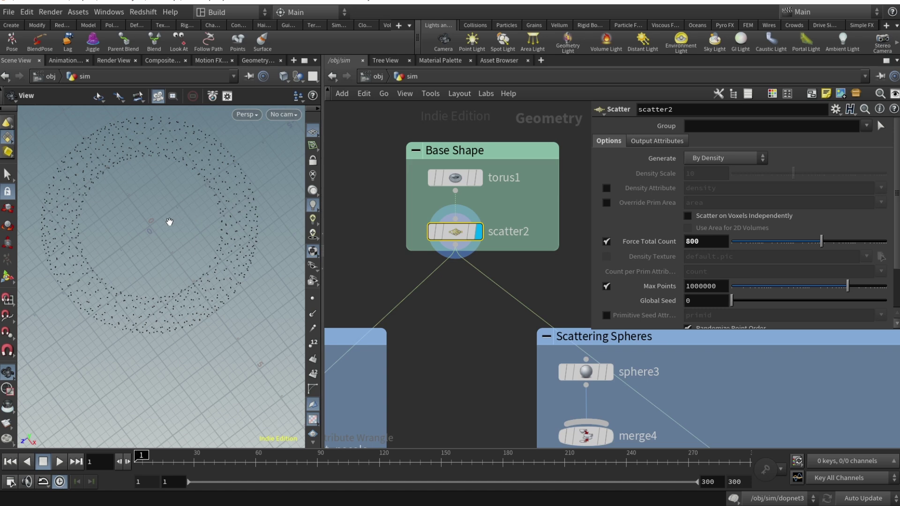
double_click(704, 243)
type("300")
key("Return")
Display object_merge1 in the Scattering Rocks group, widen the parameter area and examine the imported rocks.
scroll(459, 353, "down", 4)
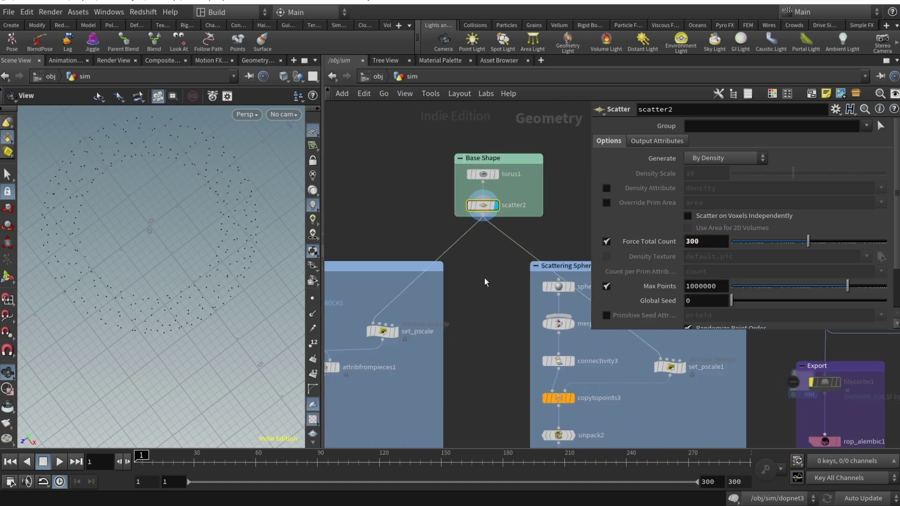
middle_click_drag(485, 278, 554, 205)
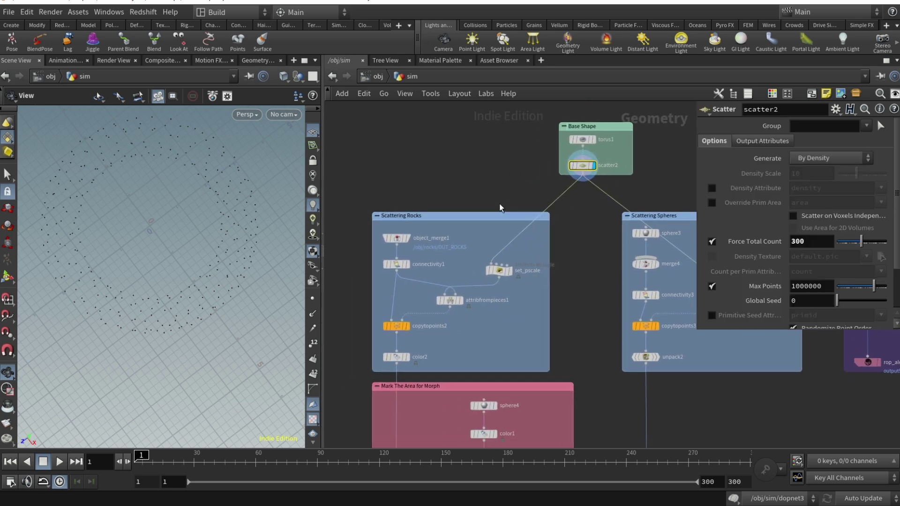
middle_click_drag(500, 208, 448, 199)
scroll(397, 226, "up", 3)
scroll(423, 204, "down", 1)
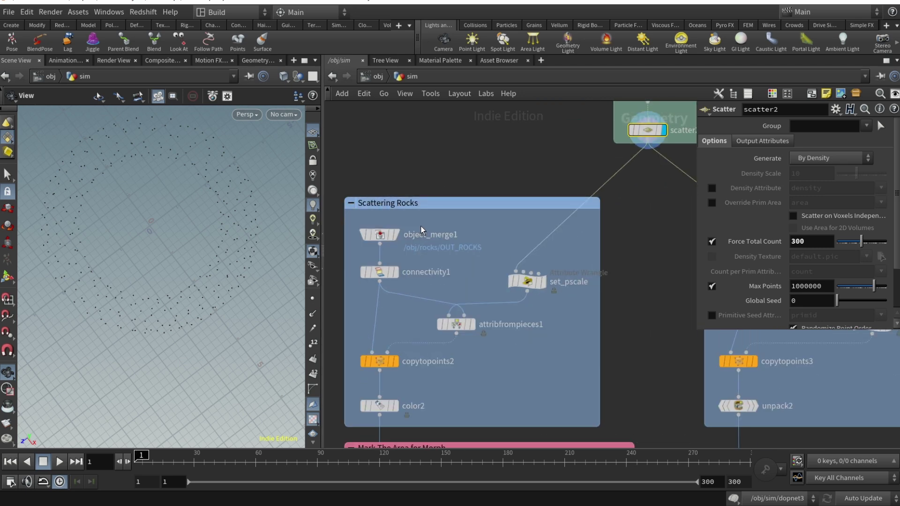
left_click(379, 235)
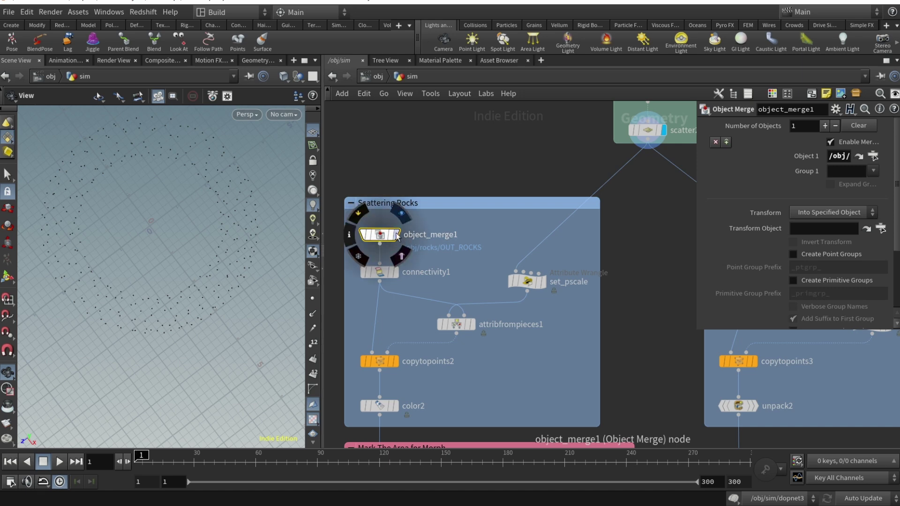
left_click(396, 234)
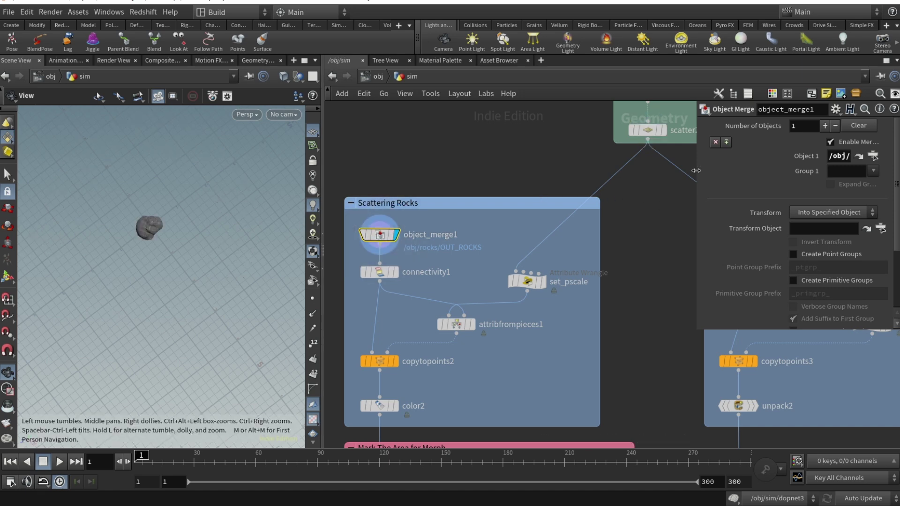
left_click_drag(696, 171, 575, 173)
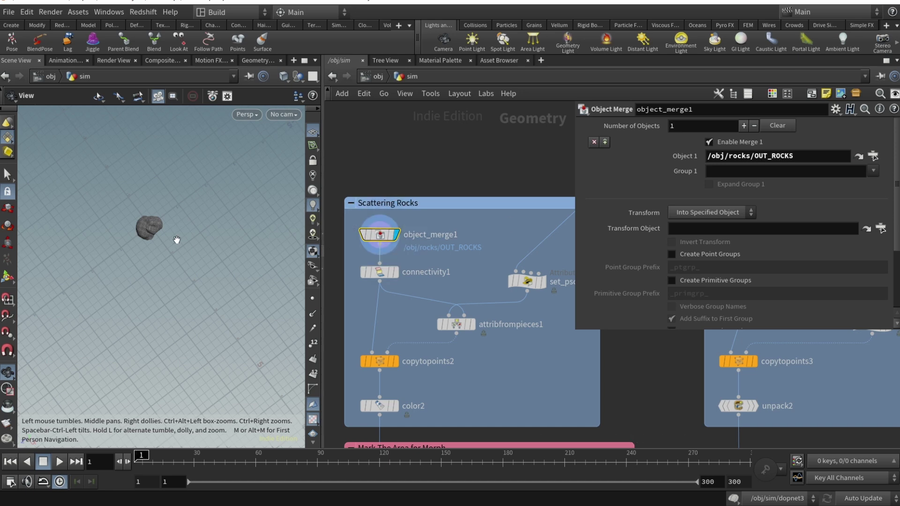
scroll(134, 228, "up", 3)
scroll(134, 229, "up", 5)
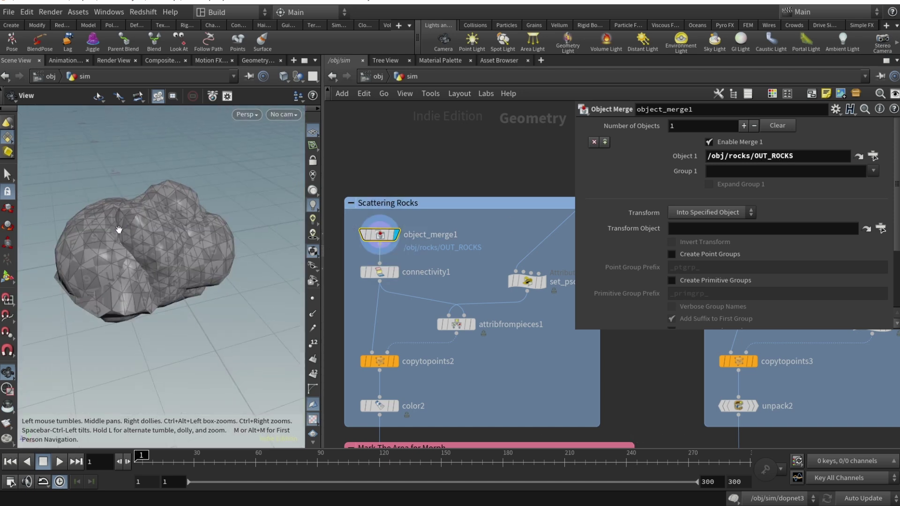
scroll(133, 259, "down", 3)
Select connectivity1 and review its connectivity type and attribute parameters.
left_click(379, 274)
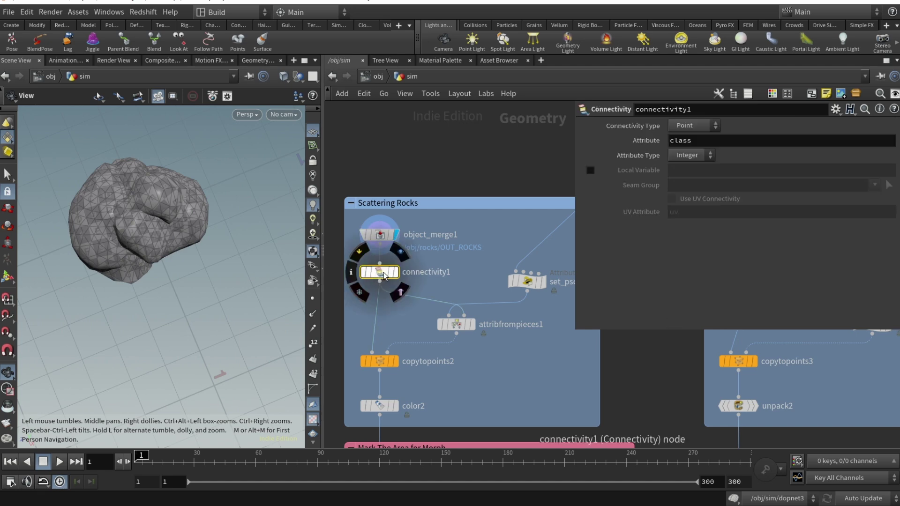
middle_click(396, 276)
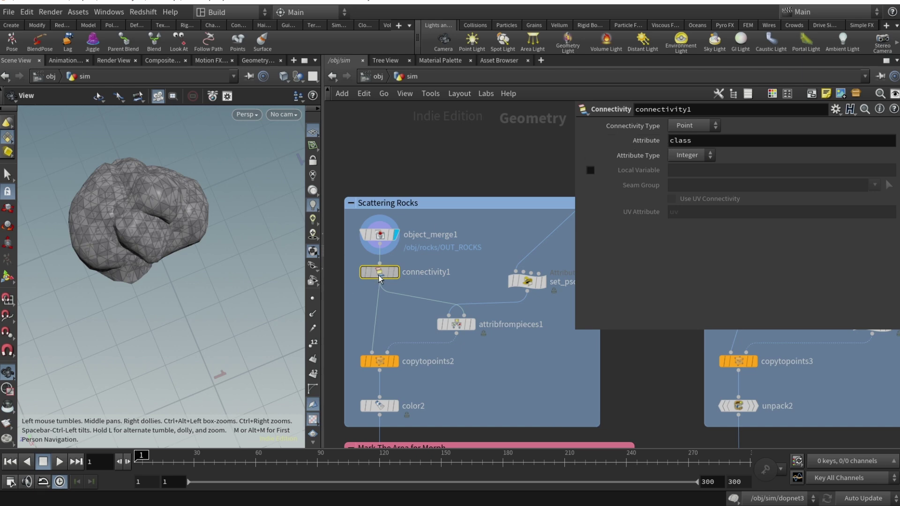
mouse_move(383, 276)
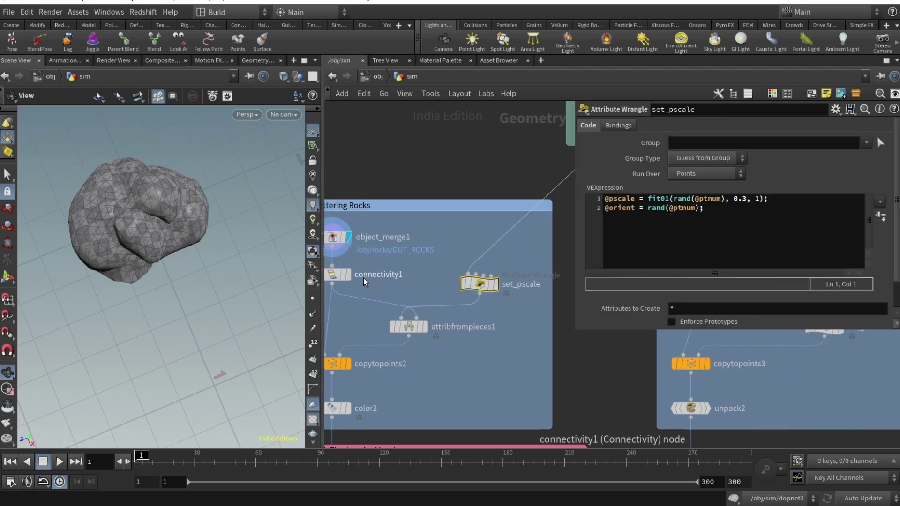
Display set_pscale in the Scattering Rocks group and review its VEX lines for pscale and orient.
mouse_move(474, 286)
left_click_drag(479, 286, 478, 277)
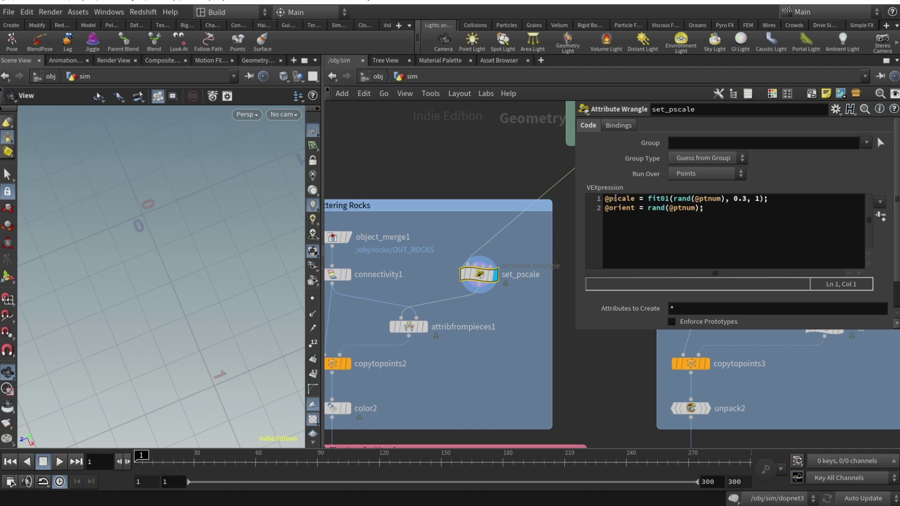
left_click(609, 200)
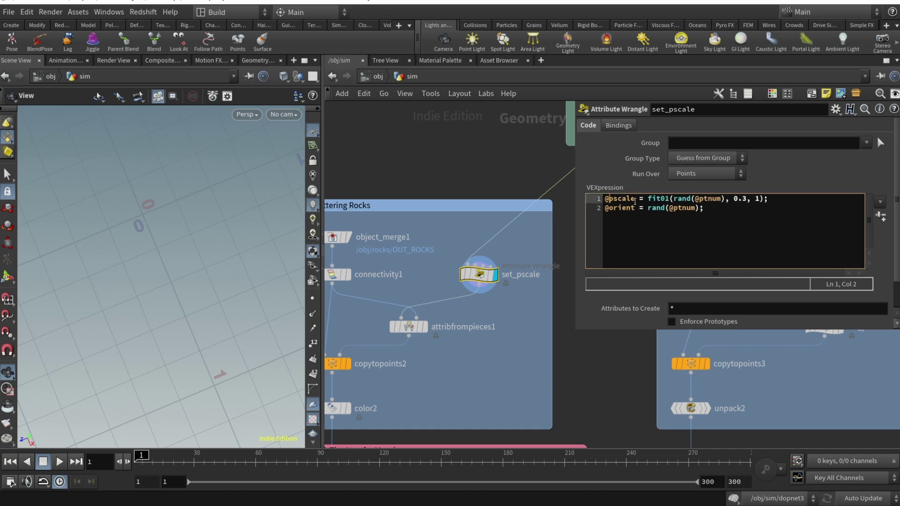
left_click_drag(649, 200, 667, 201)
left_click(774, 201)
left_click_drag(733, 199, 742, 200)
left_click(678, 200)
mouse_move(680, 199)
mouse_move(715, 201)
left_click(742, 207)
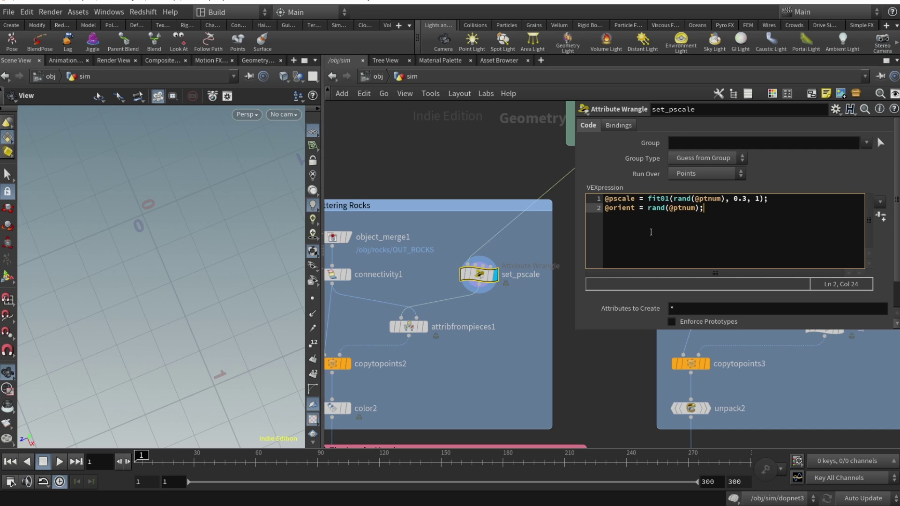
Select attribfrompieces1 and review its Piece Attribute and Mode options, keeping the mode at Random.
left_click(429, 300)
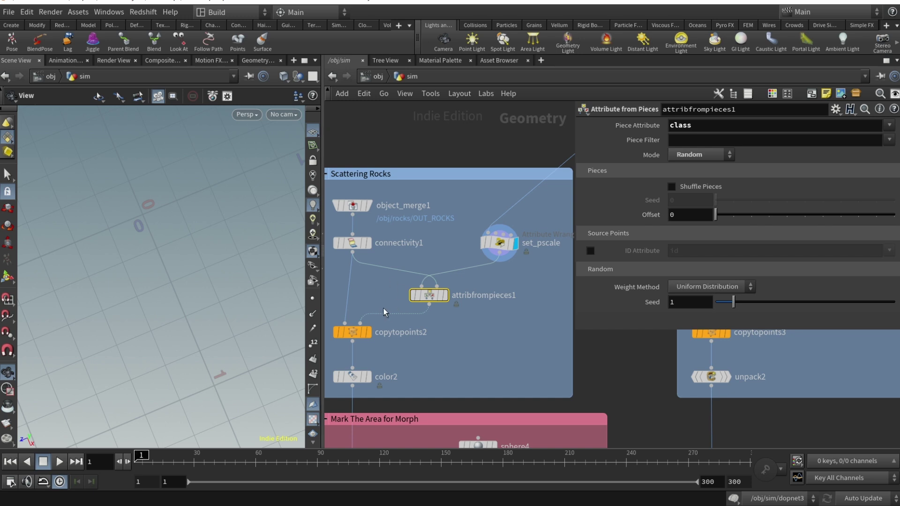
mouse_move(424, 283)
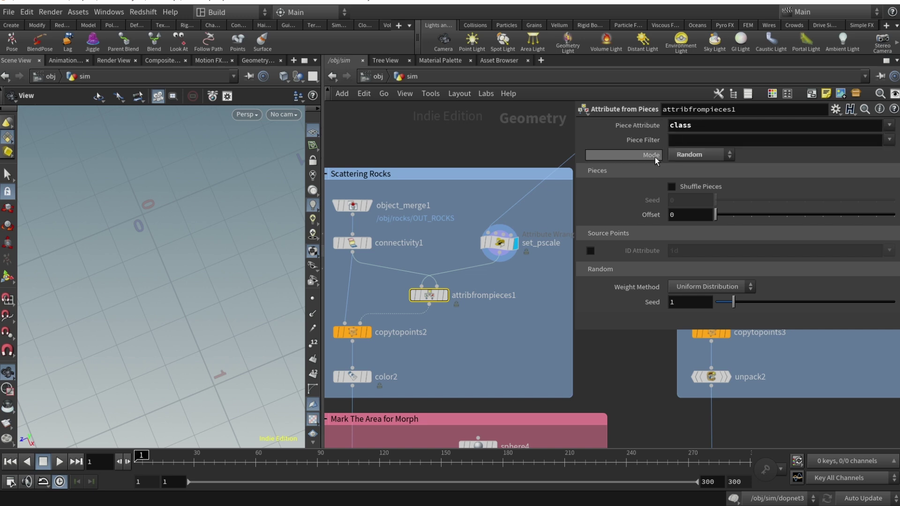
left_click(703, 154)
left_click(693, 208)
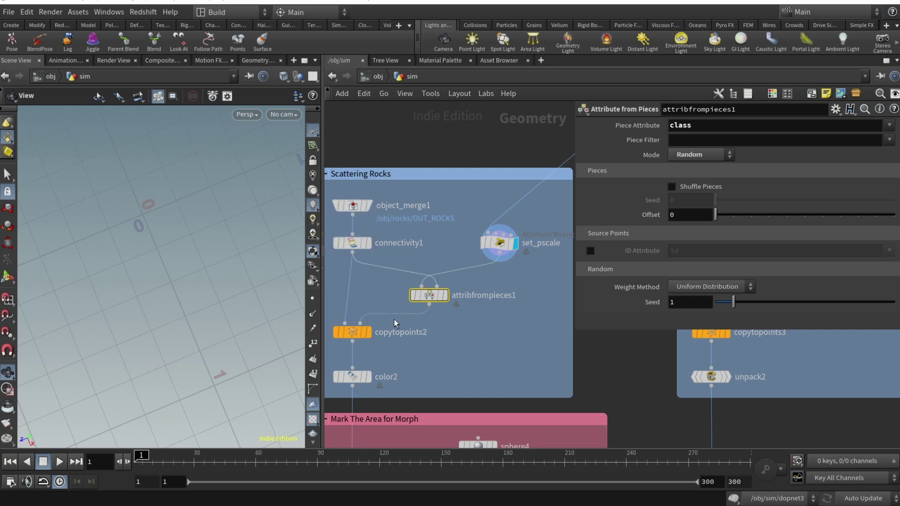
mouse_move(435, 309)
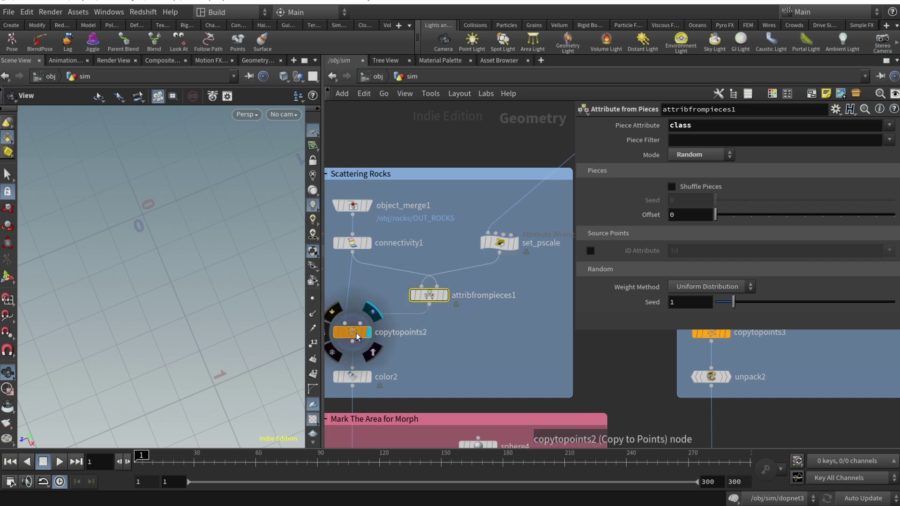
Display copytopoints2 and examine the ring of scattered rocks together with the node's parameters.
left_click(369, 332)
scroll(209, 262, "down", 10)
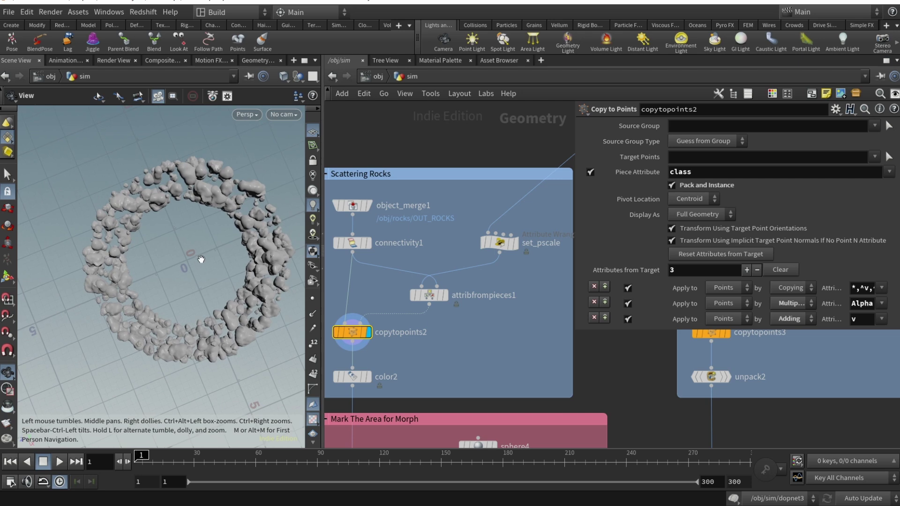
left_click_drag(202, 274, 177, 371)
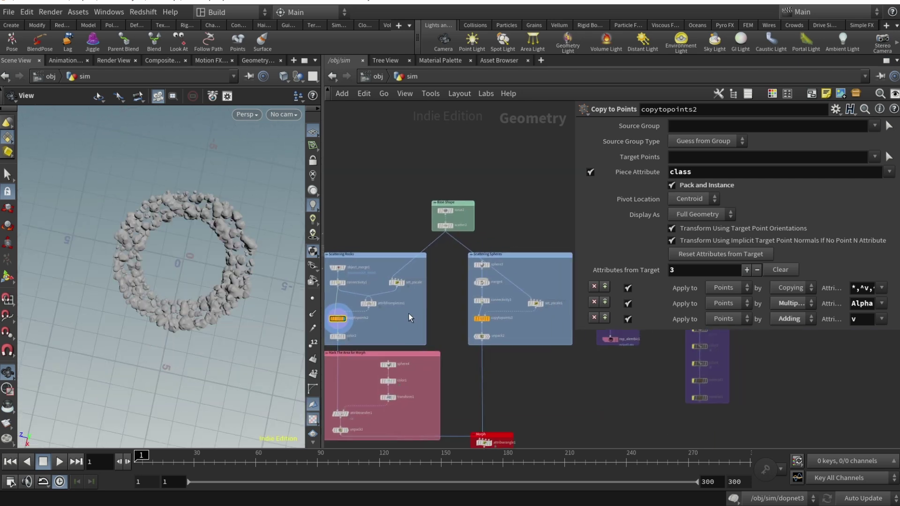
Display sphere3 in the Scattering Spheres group and examine it up close.
scroll(406, 311, "up", 8)
left_click(424, 260)
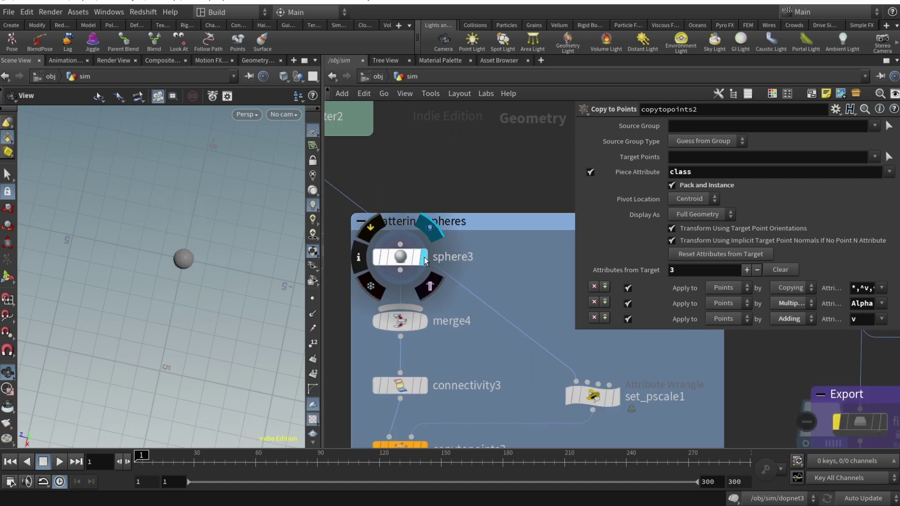
scroll(191, 262, "up", 8)
Delete the merge4 and connectivity3 nodes from the Scattering Spheres group.
left_click(406, 324)
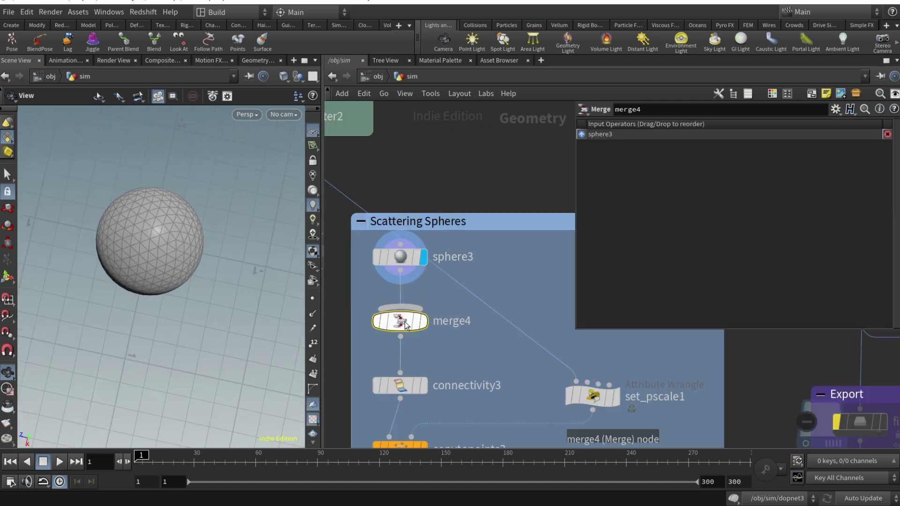
key("Delete")
scroll(400, 332, "down", 4)
left_click(399, 362)
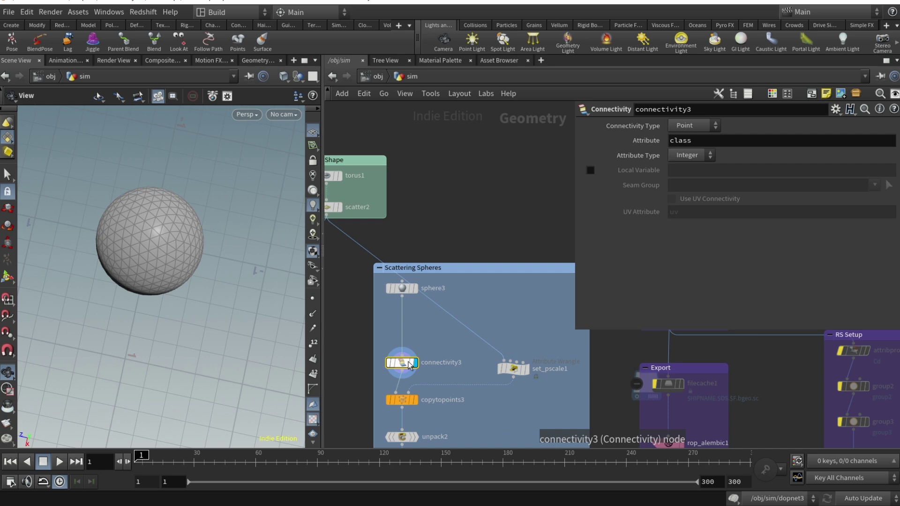
key("Delete")
Review the pscale expression in set_pscale1, and display copytopoints3 to examine the ring of spheres.
left_click(513, 369)
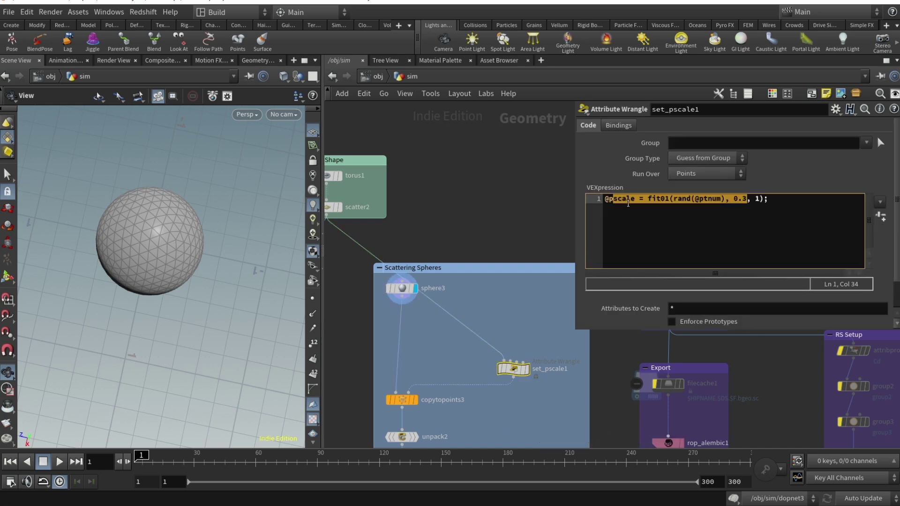
double_click(682, 198)
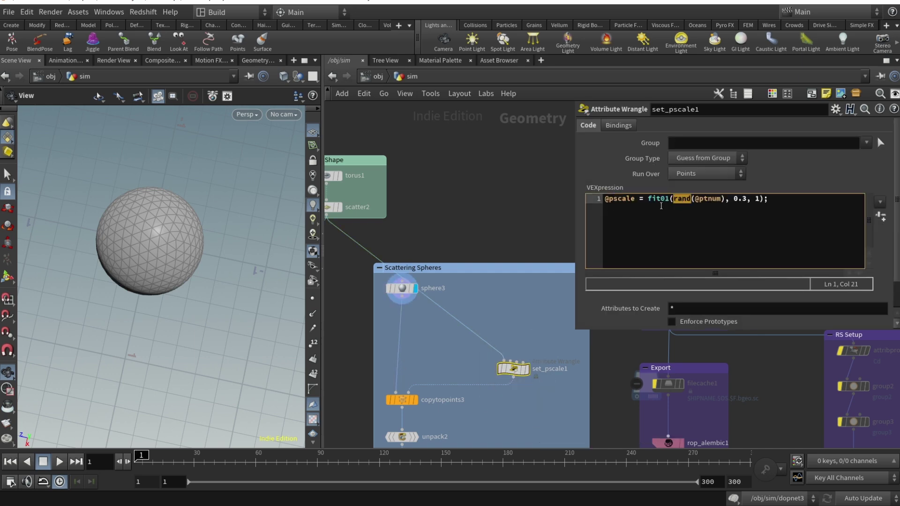
scroll(487, 357, "down", 1)
left_click(440, 336)
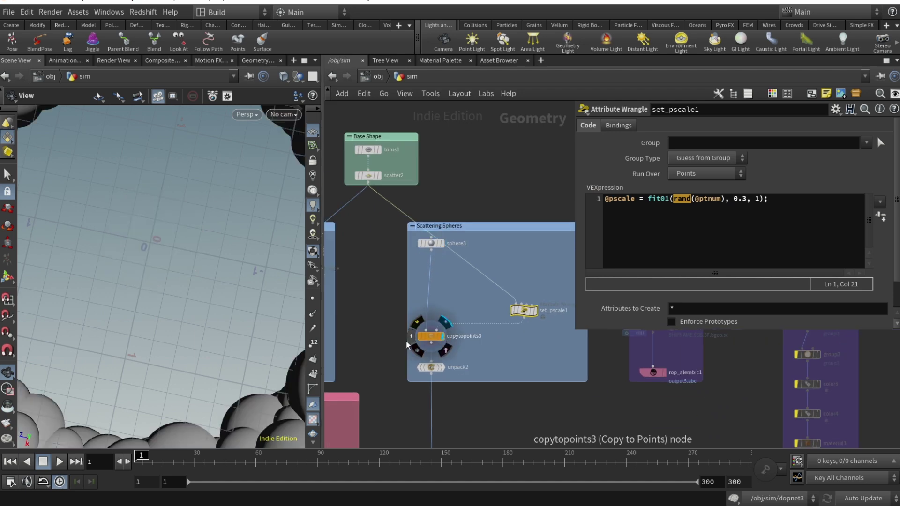
left_click_drag(230, 314, 236, 269)
scroll(482, 261, "down", 3)
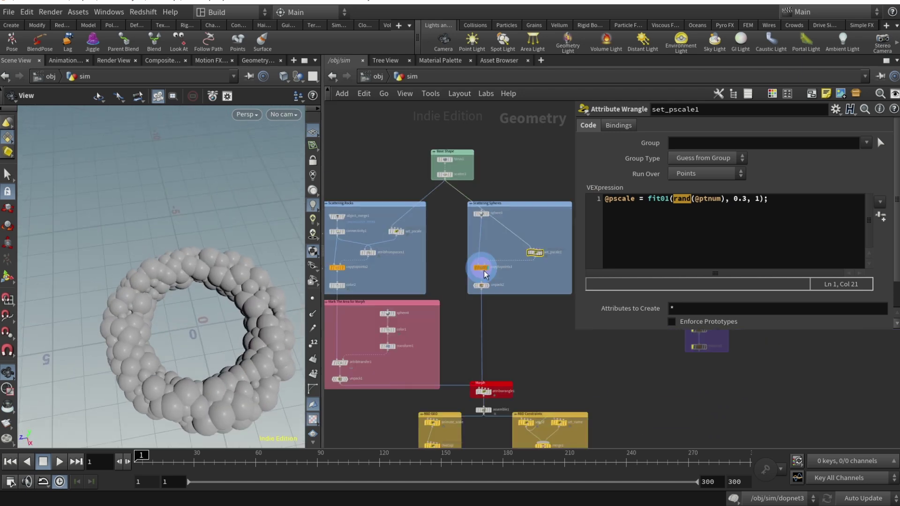
Review the parameters of copytopoints3 and of the unpack2 node below it.
left_click(477, 266)
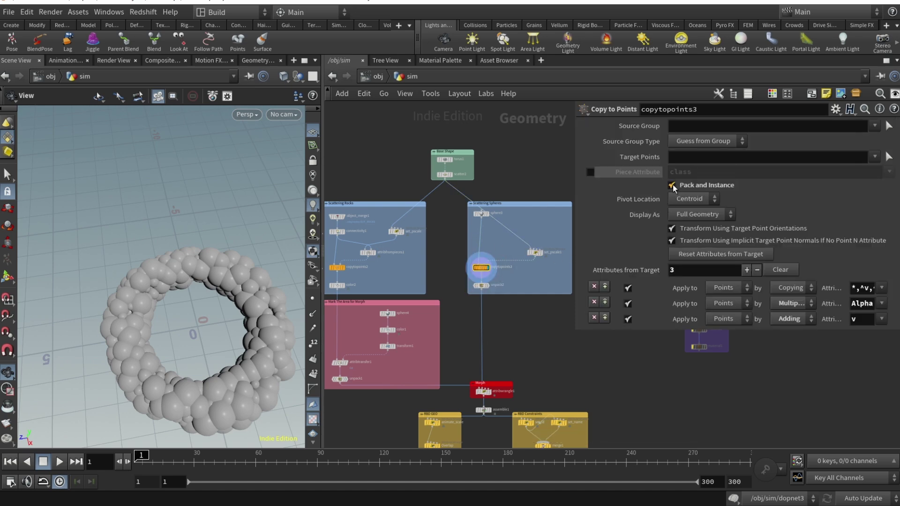
scroll(483, 291, "up", 5)
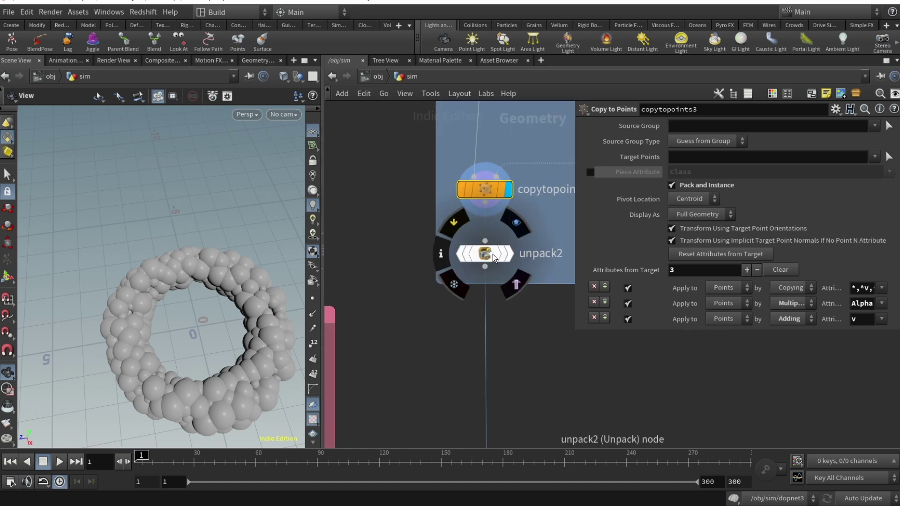
left_click(492, 255)
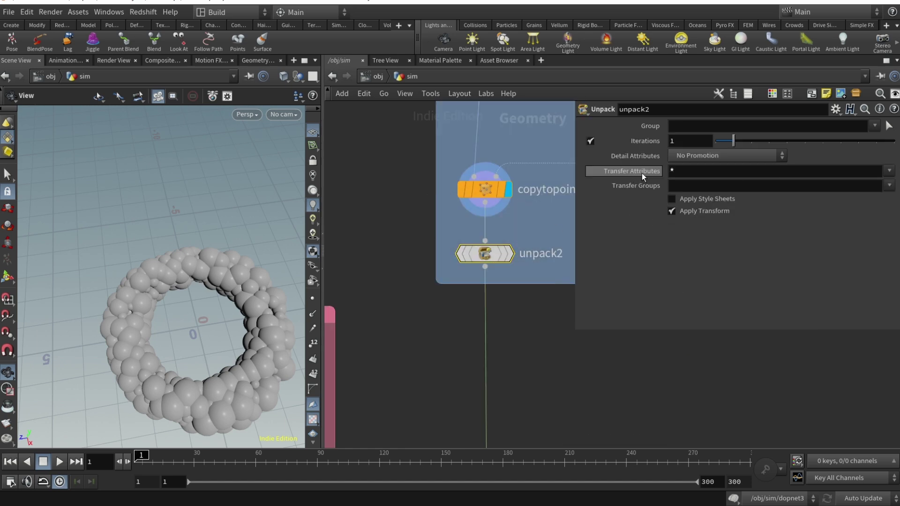
Review unpack2's Transfer Attributes setting, display the node, and examine the unpacked ring of spheres.
left_click(679, 172)
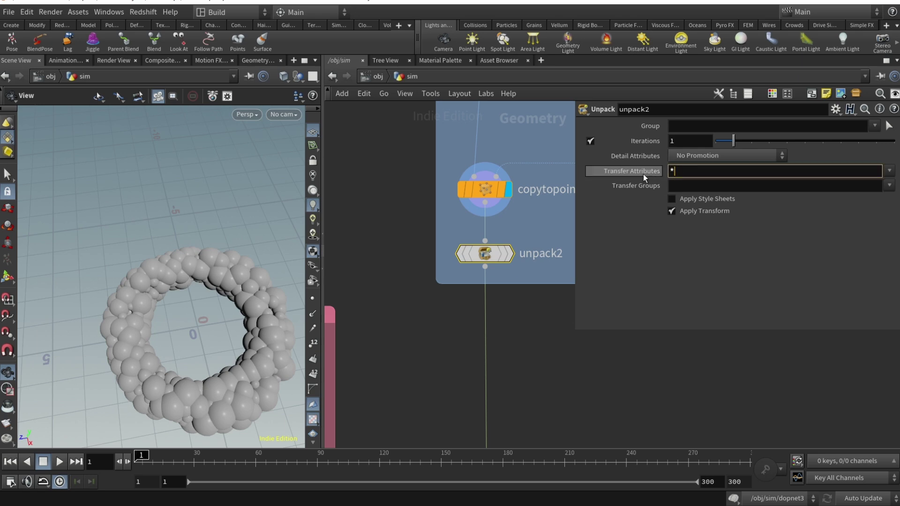
mouse_move(512, 257)
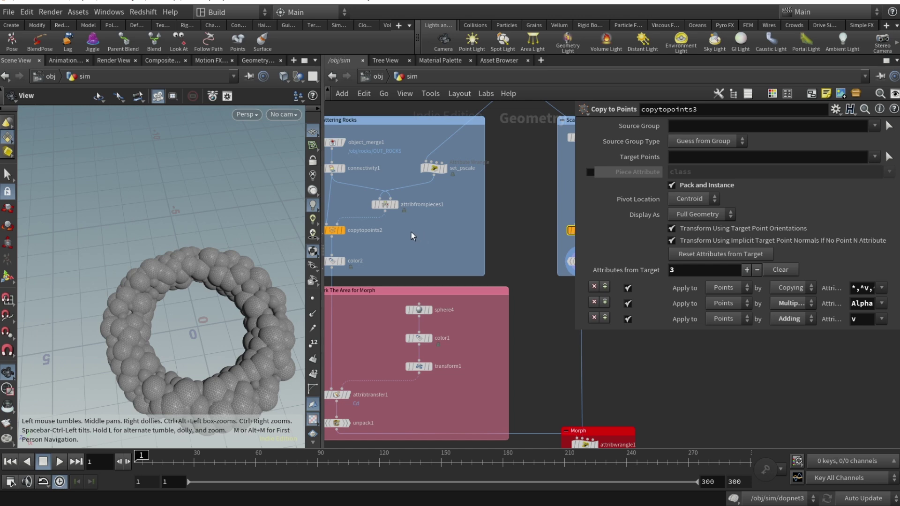
left_click_drag(401, 239, 437, 209)
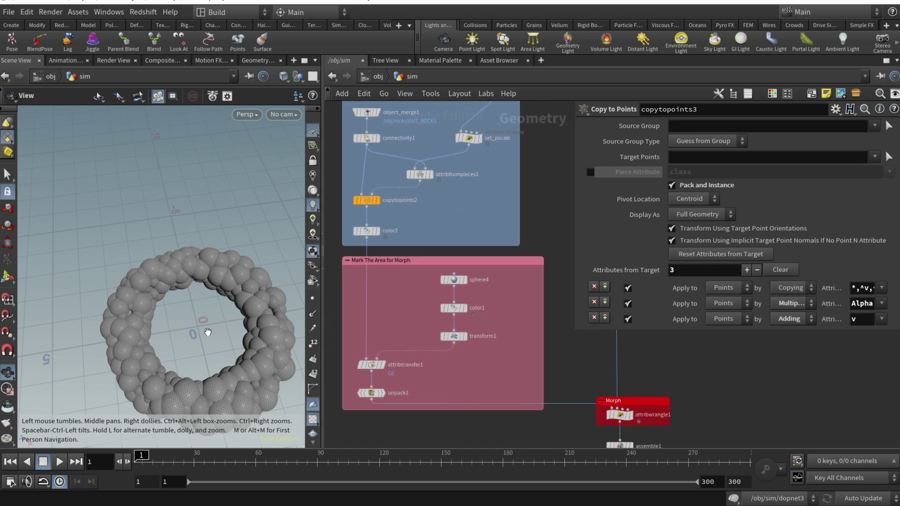
left_click_drag(210, 335, 202, 254)
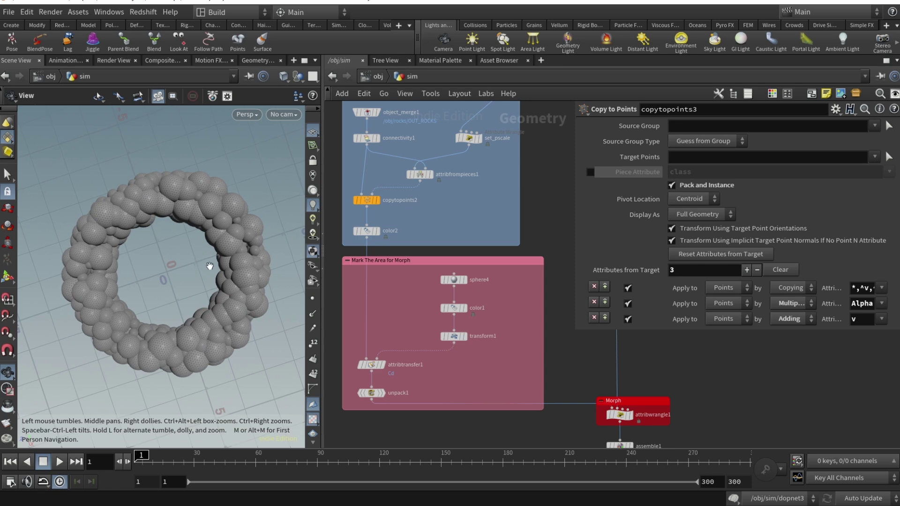
Review the constant color set in color2 below copytopoints2, and display the colored ring of rocks.
mouse_move(433, 313)
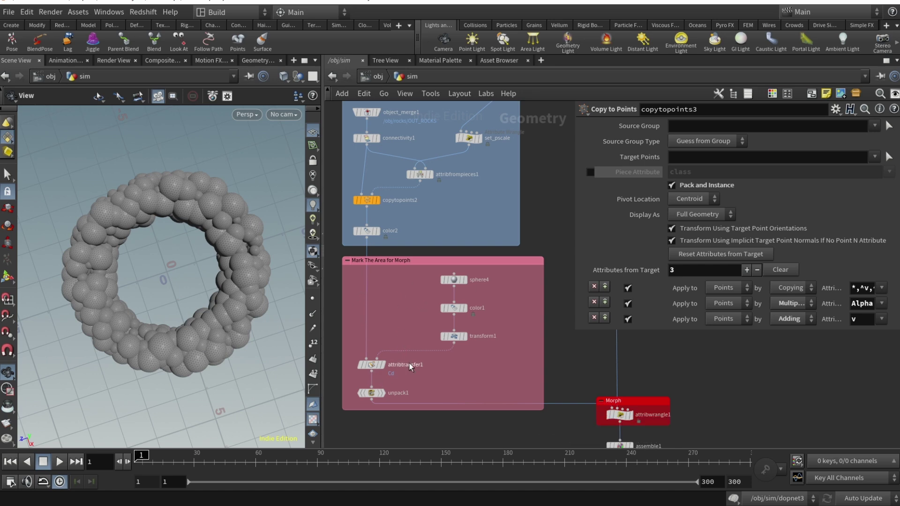
left_click(377, 233)
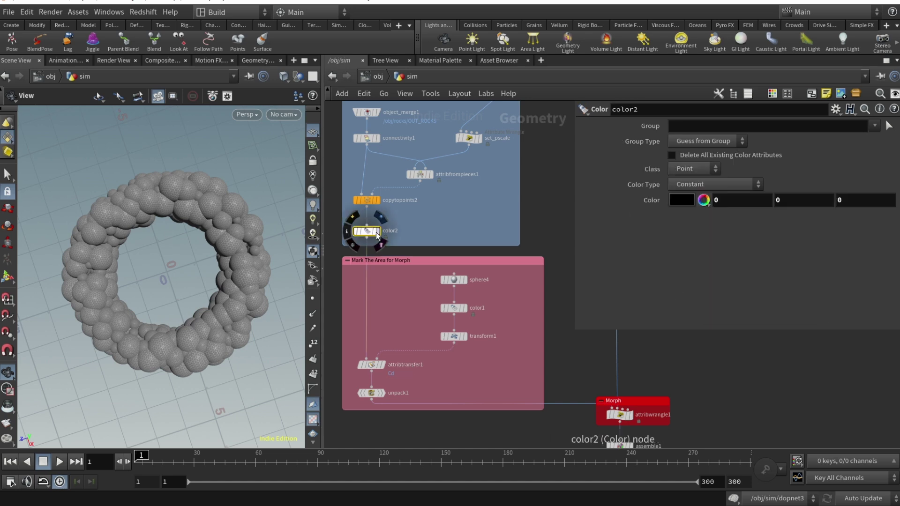
left_click(378, 232)
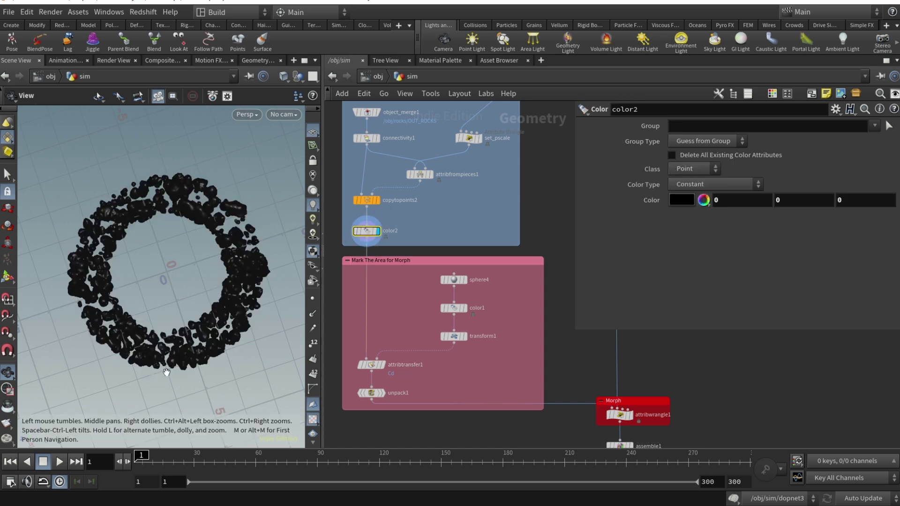
Display sphere4 in the Mark The Area for Morph group and examine it, and display its coloring from color1.
left_click(454, 280)
left_click(461, 281)
left_click_drag(171, 369, 167, 296)
right_click_drag(167, 295, 210, 332)
left_click_drag(209, 332, 269, 366)
left_click(462, 309)
left_click(463, 309)
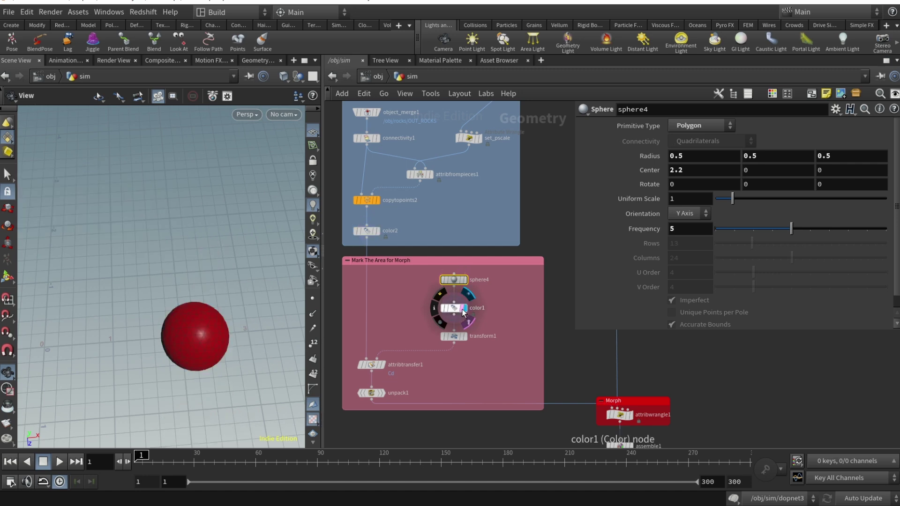
Review the Rotate expression and Scale of transform1, compare its display with sphere4, and scrub the timeline to check the motion.
left_click(463, 337)
left_click(453, 336)
left_click(464, 279)
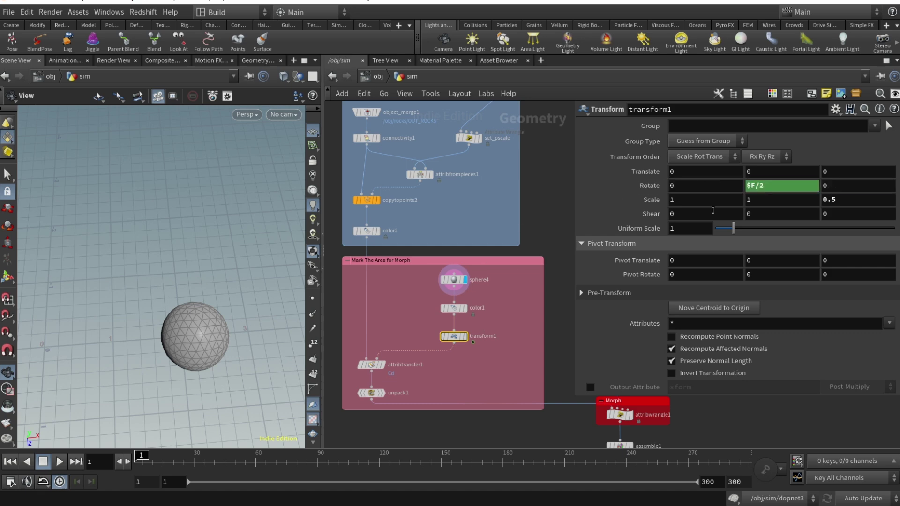
left_click(464, 337)
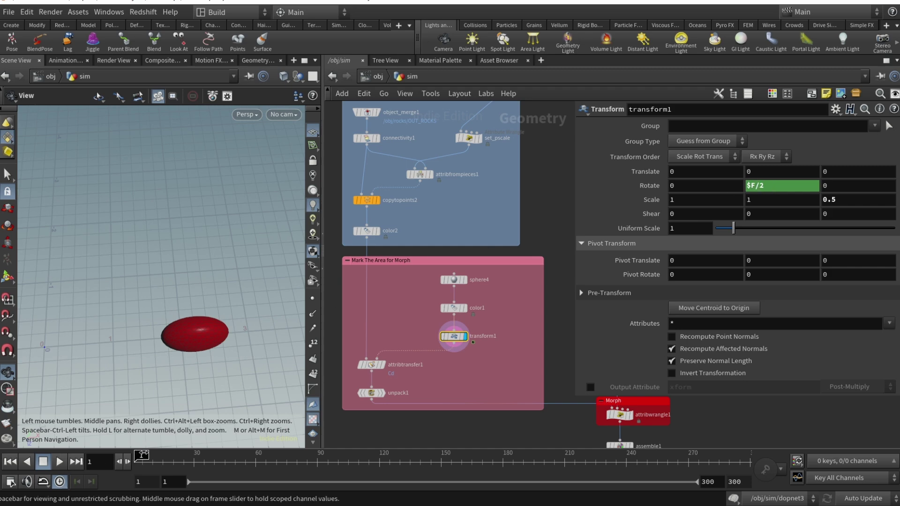
mouse_move(142, 456)
left_mouse_down()
mouse_move(199, 468)
mouse_move(632, 466)
left_mouse_up()
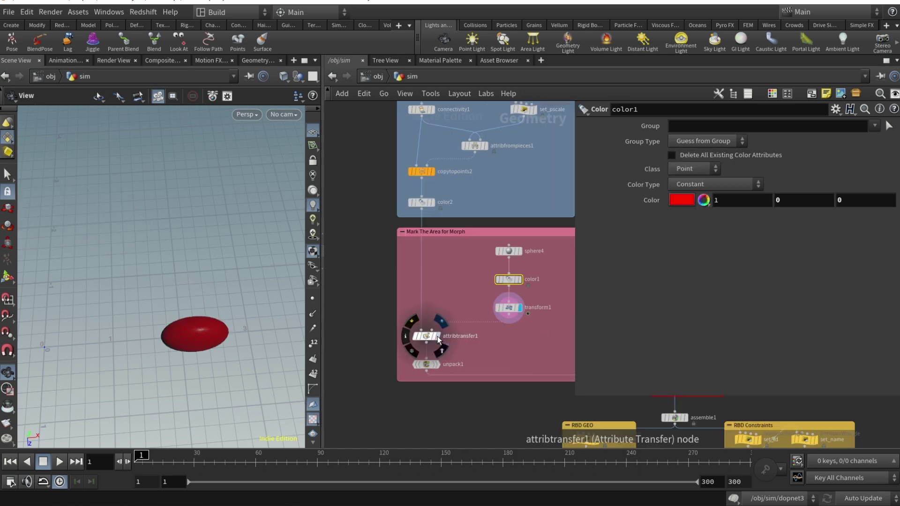
Display attribtransfer1 to see the marked rocks, and bring up its parameters.
left_click(438, 336)
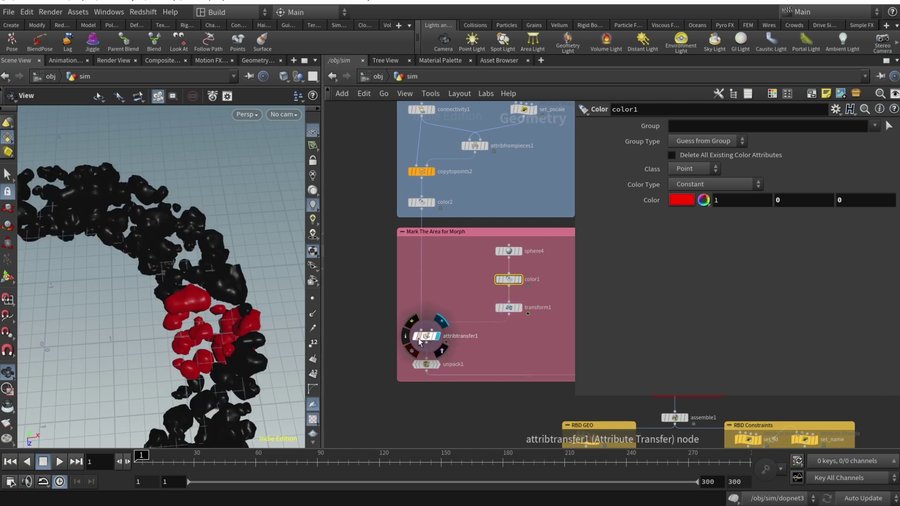
left_click(419, 338)
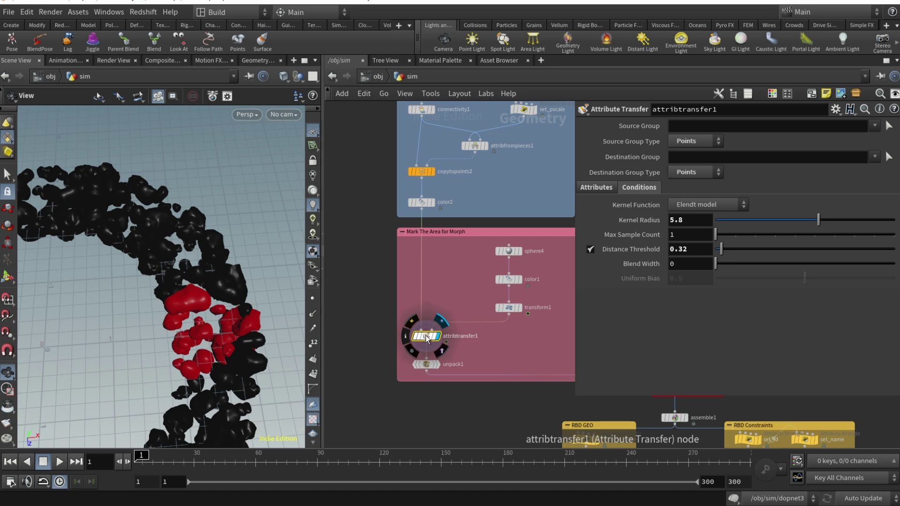
mouse_move(423, 334)
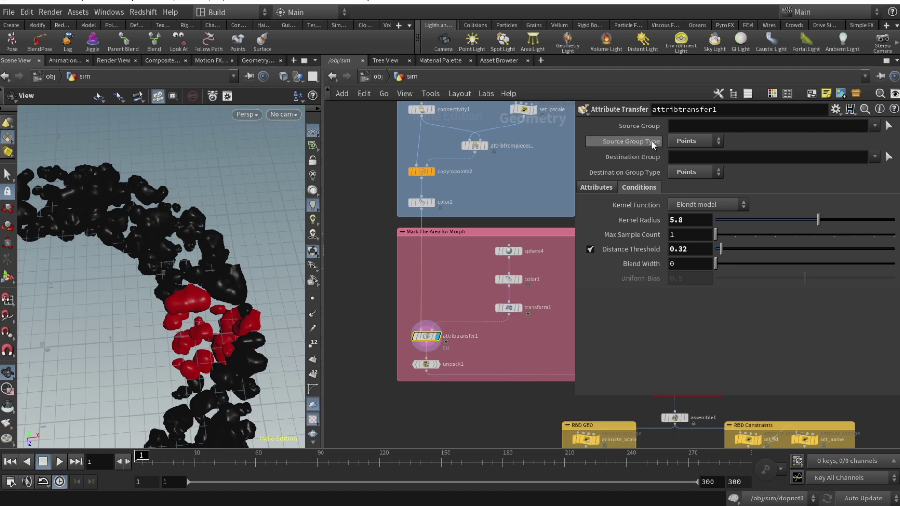
Review the transferred point attribute and the distance conditions of attribtransfer1, and scrub the timeline to check the moving mask.
left_click(600, 189)
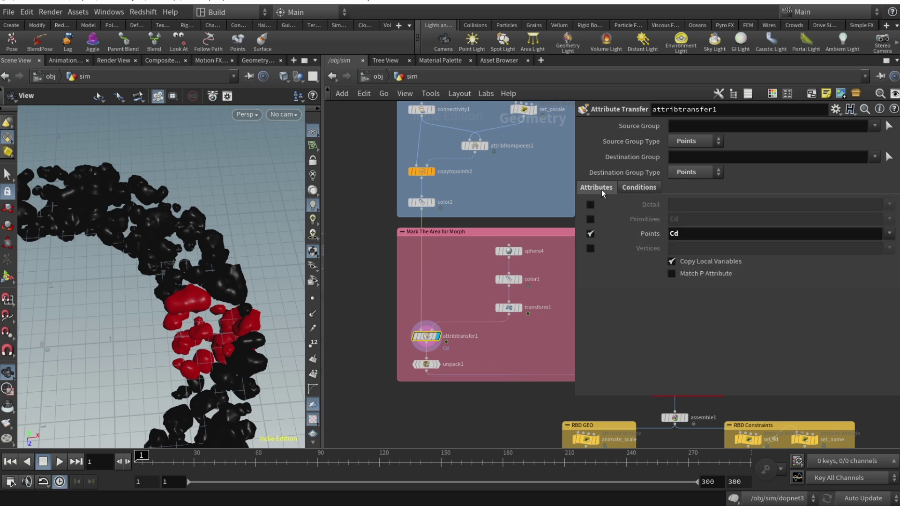
left_click(694, 233)
left_click(623, 187)
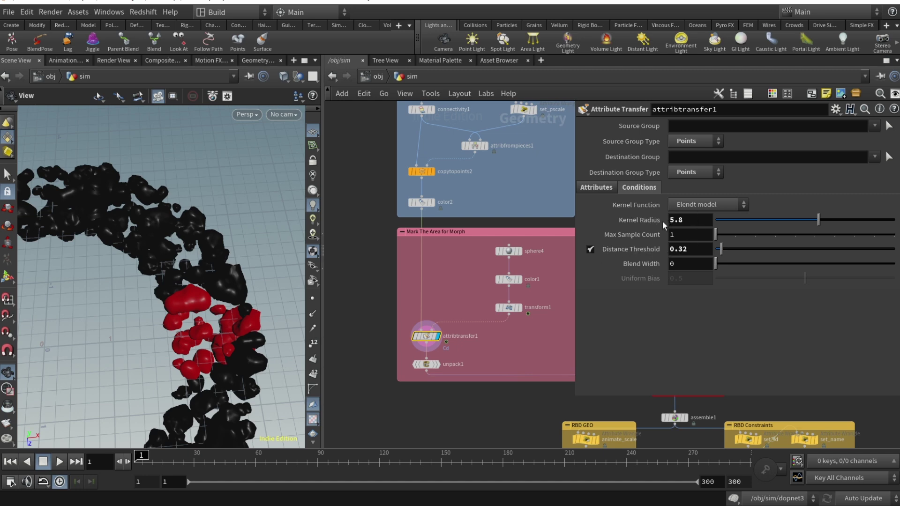
left_click_drag(138, 457, 488, 487)
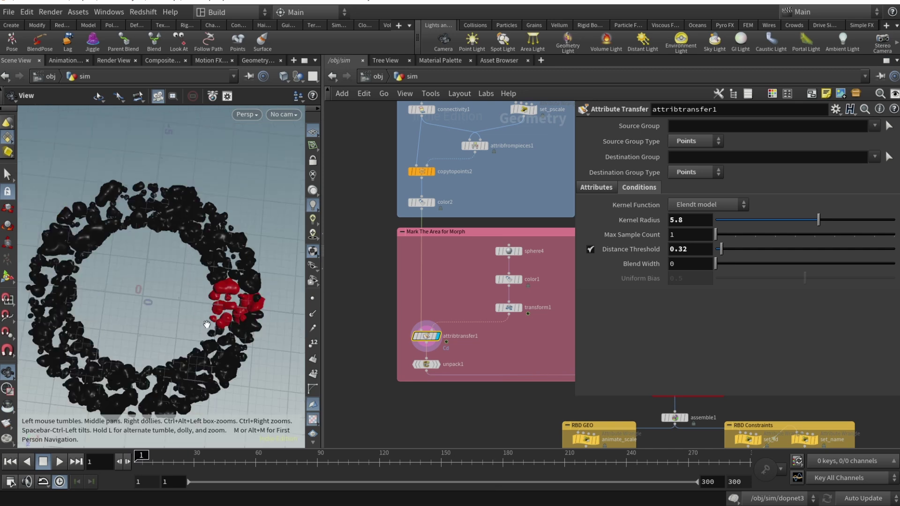
Review the parameters of unpack1, display it, and examine the unpacked red rocks up close.
left_click(426, 364)
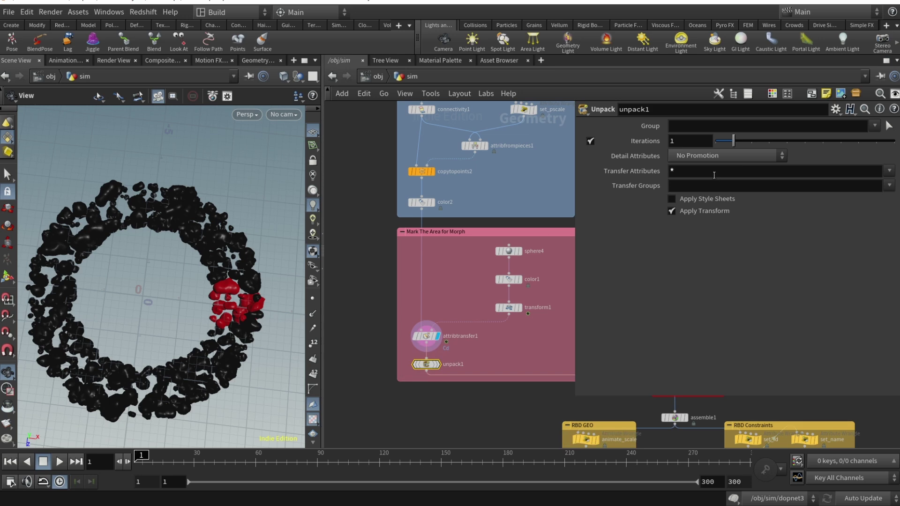
scroll(215, 267, "up", 10)
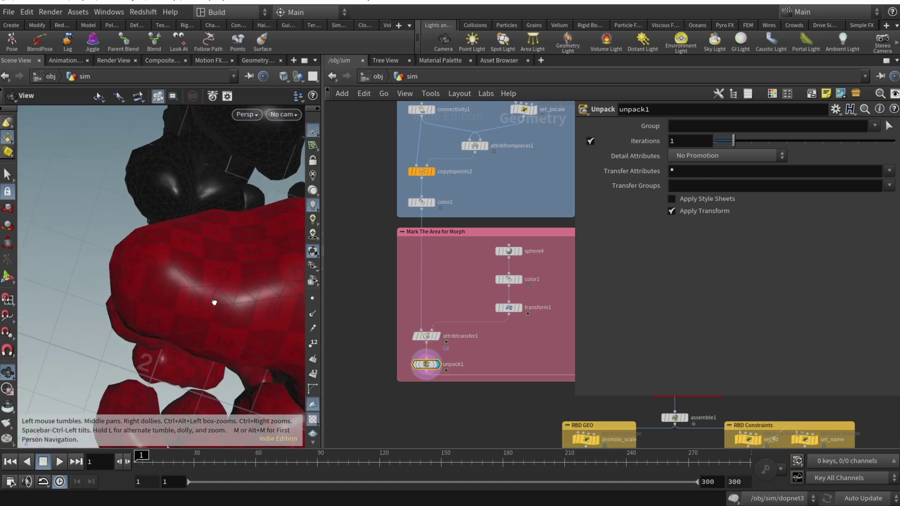
scroll(216, 312, "down", 10)
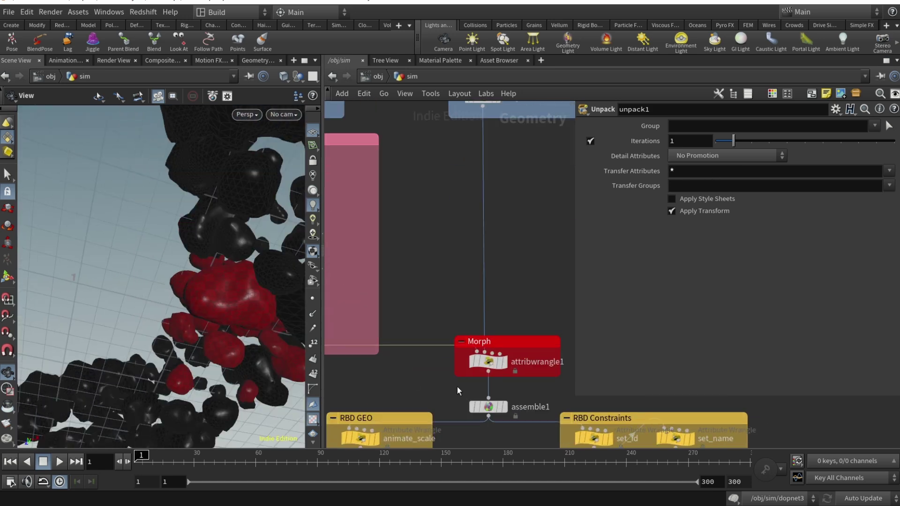
Review the VEX code of attribwrangle1 in the Morph group, and display the node to examine the rocks morphed into spheres.
middle_click_drag(456, 388, 493, 328)
left_click(444, 360)
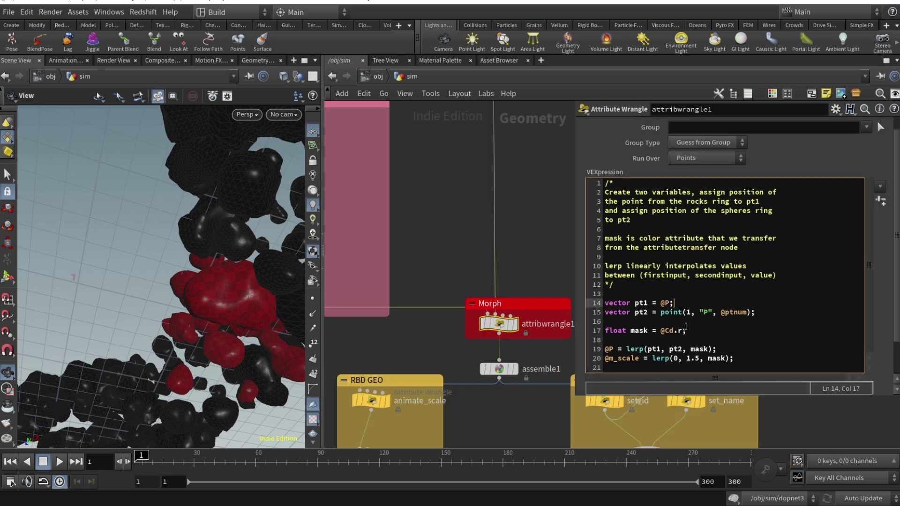
left_click(654, 285)
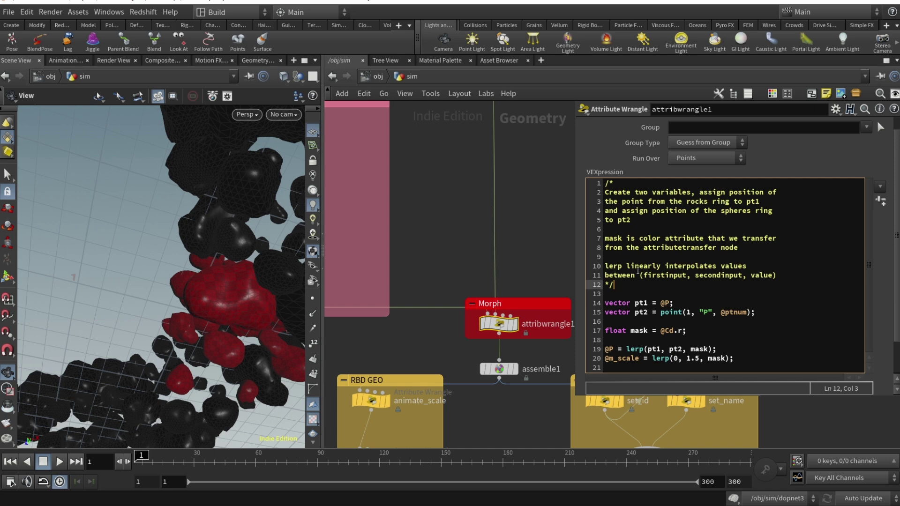
left_click(678, 304)
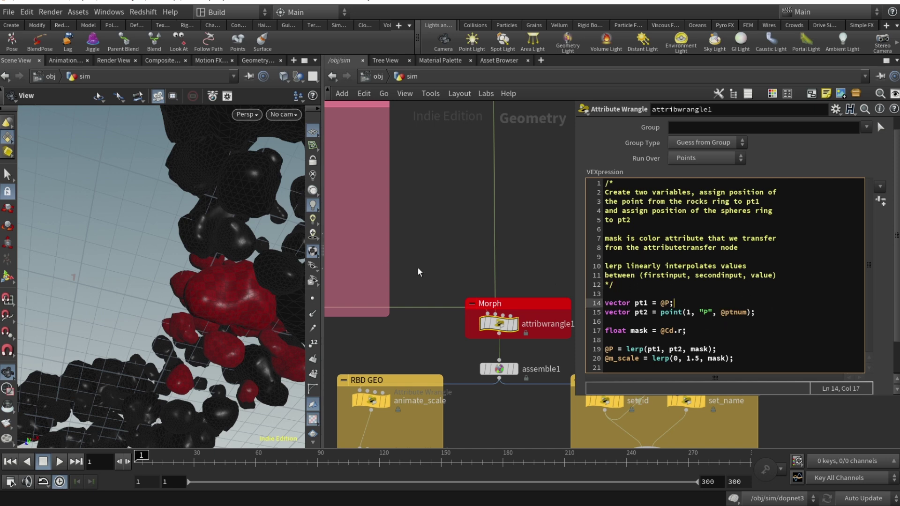
left_click(516, 326)
left_click_drag(129, 327, 205, 283)
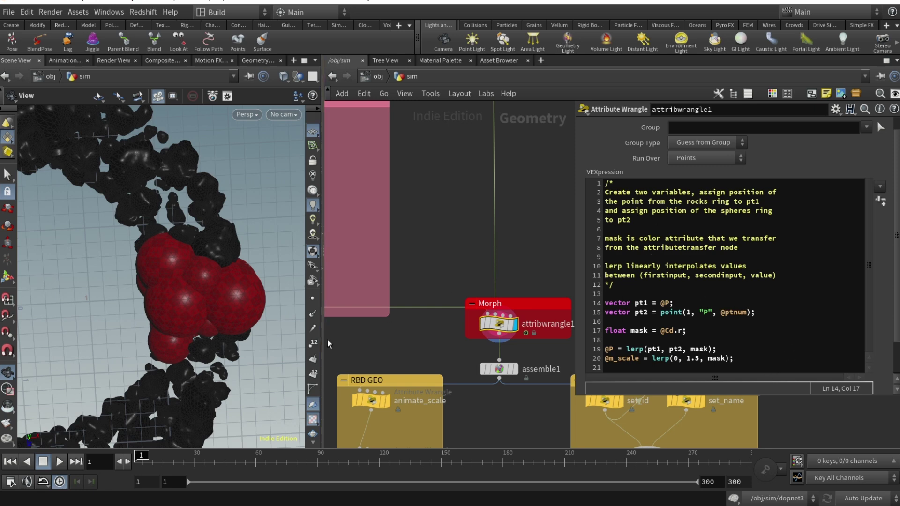
Review the packing and Transfer Attributes settings of assemble1 below the Morph group, and display the node.
middle_click_drag(477, 395, 423, 313)
left_click(439, 288)
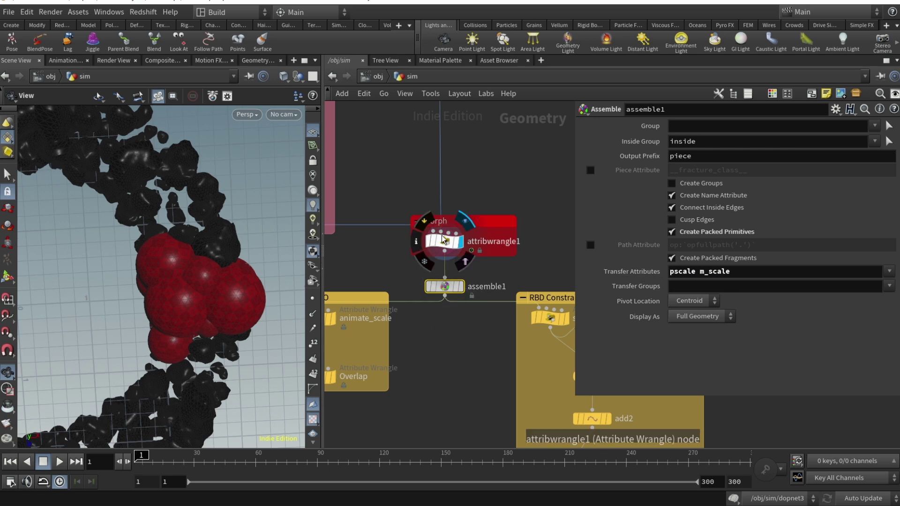
middle_click_drag(443, 370, 504, 297)
scroll(504, 296, "down", 1)
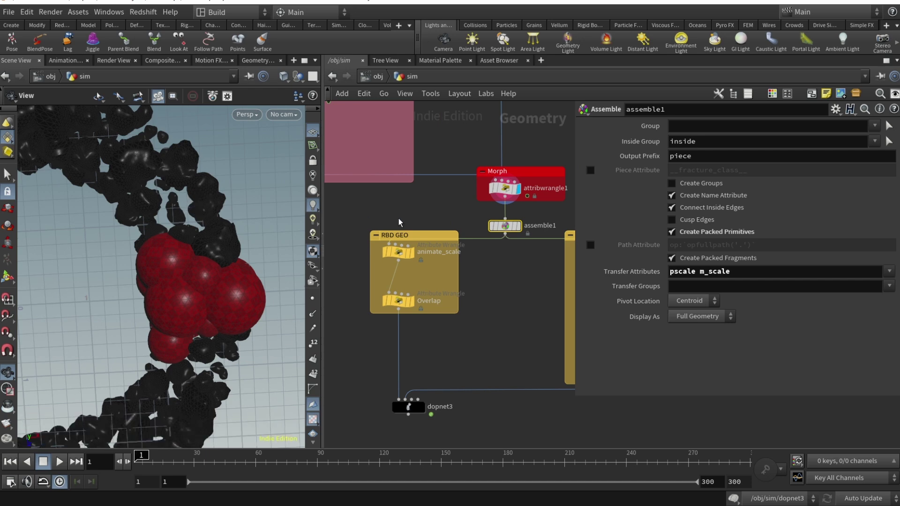
left_click(518, 226)
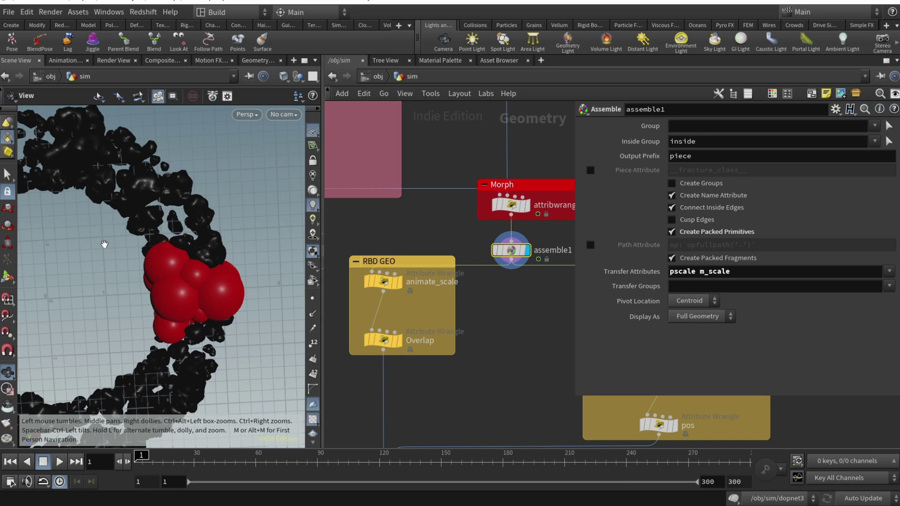
Display animate_scale and review its VEX code, comparing it with the m_scale line in attribwrangle1.
left_click(392, 289)
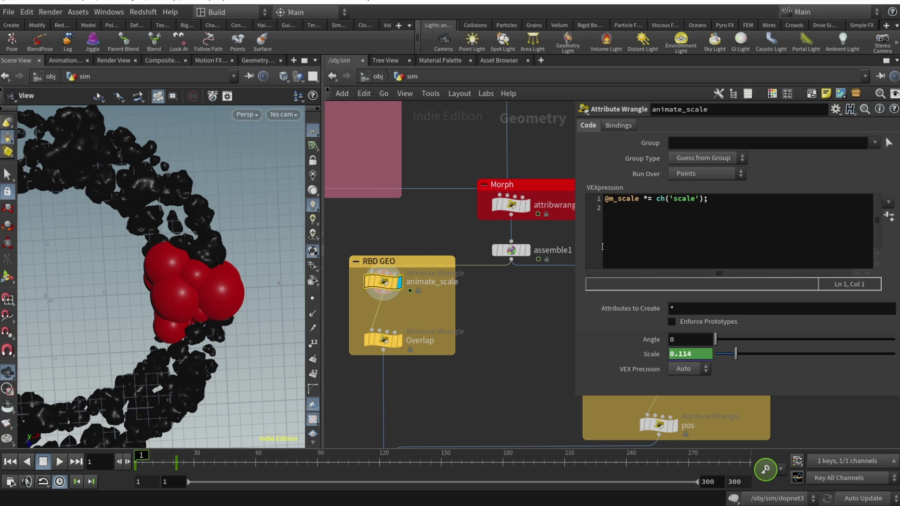
left_click(511, 206)
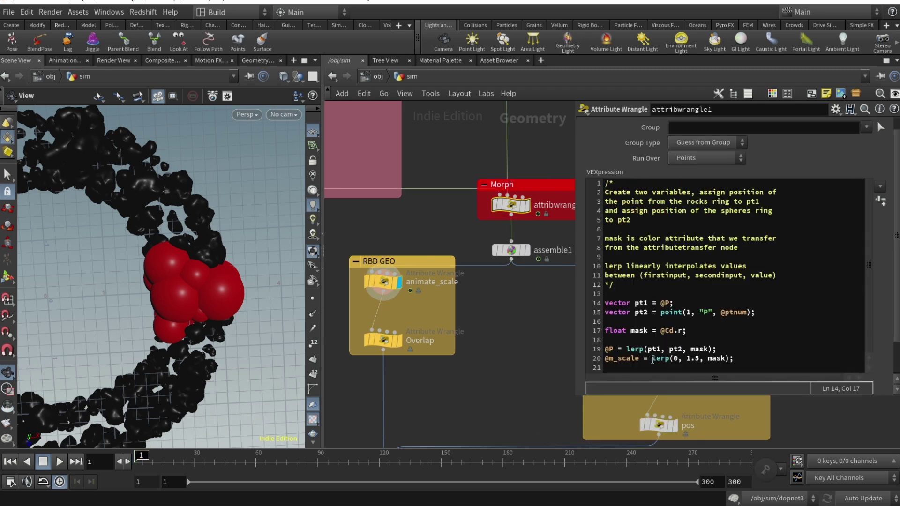
left_click(625, 359)
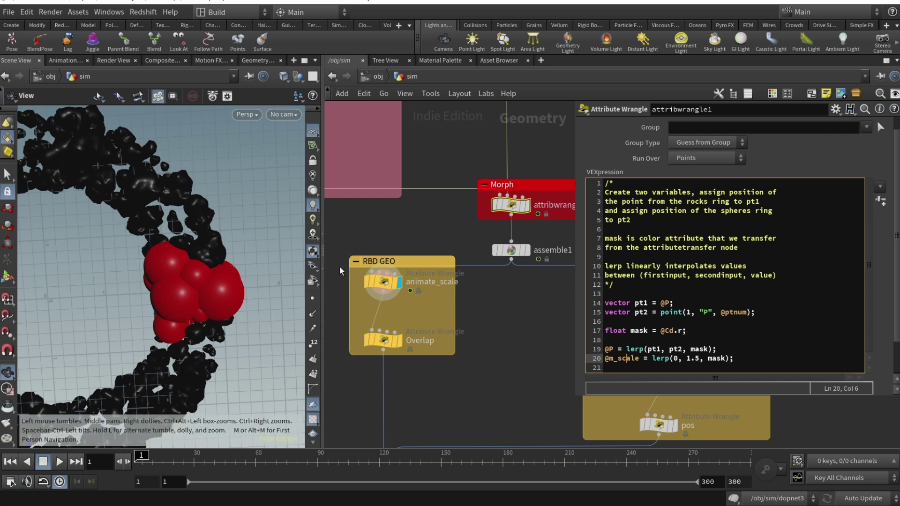
left_click(613, 358)
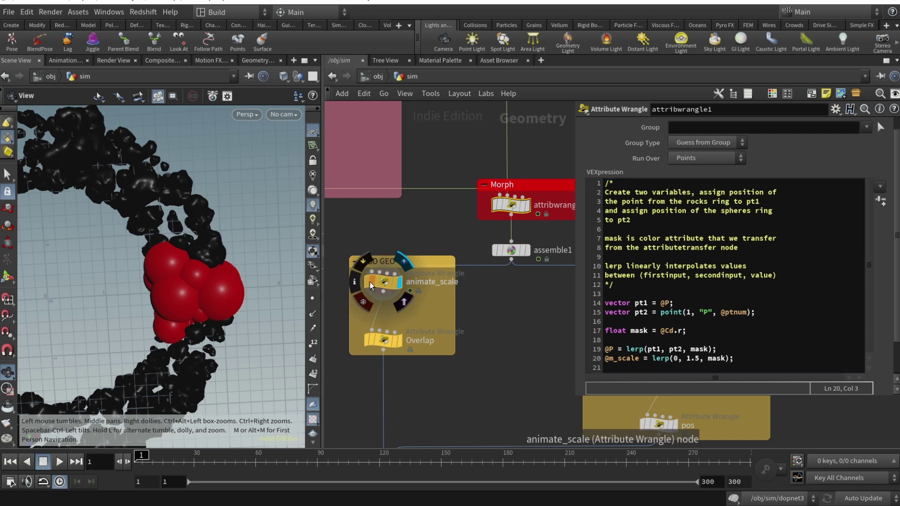
Review the keyframed Scale parameter of animate_scale by scrubbing the timeline from frame 1 to about frame 22.
left_click(385, 282)
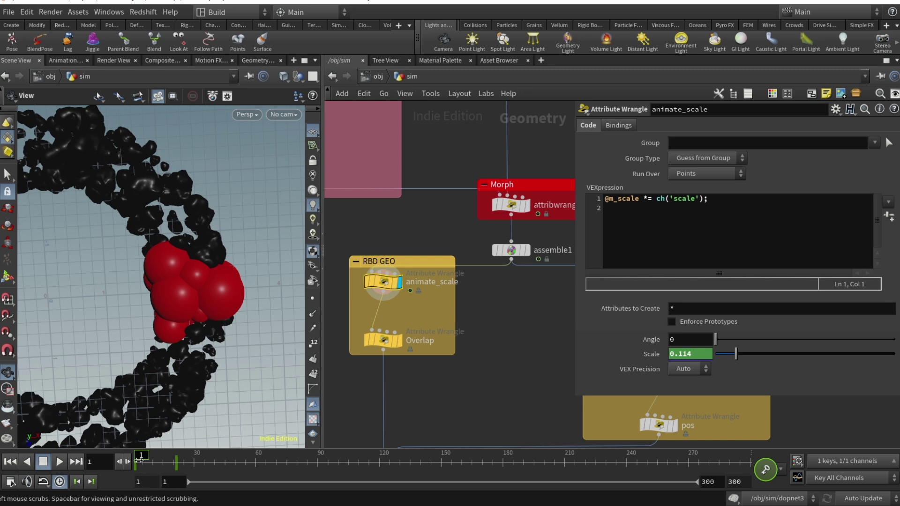
mouse_move(144, 461)
left_mouse_down()
mouse_move(160, 461)
mouse_move(133, 461)
left_mouse_up()
left_click_drag(142, 460, 180, 463)
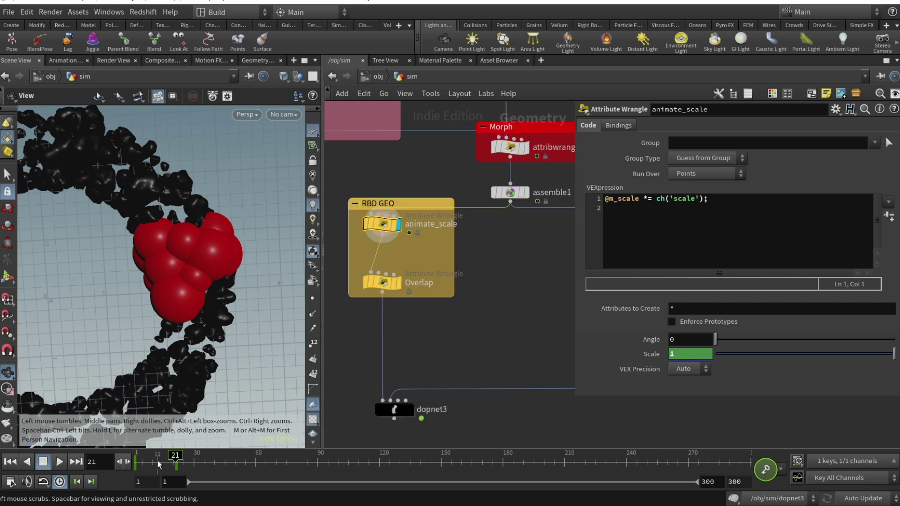
left_click_drag(161, 464, 177, 471)
Display the Overlap wrangle in the RBD GEO group and review its VEX code.
left_click(382, 282)
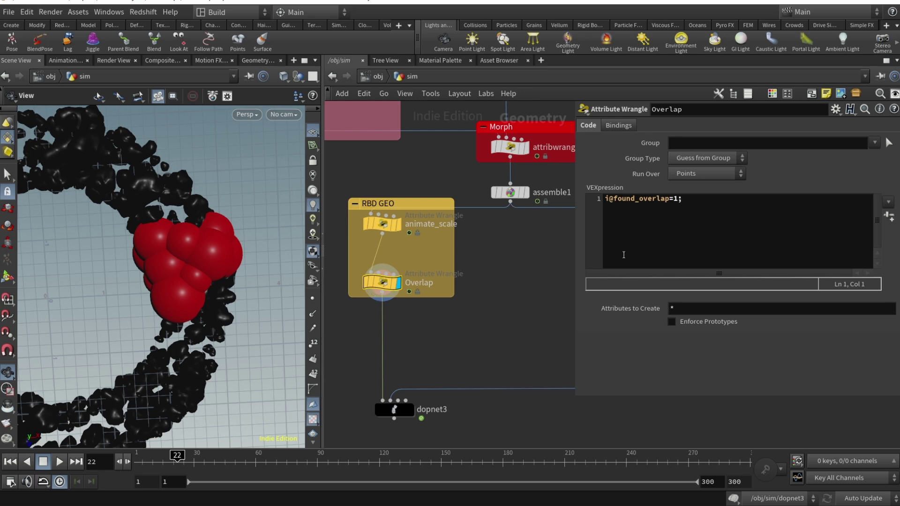
left_click(691, 239)
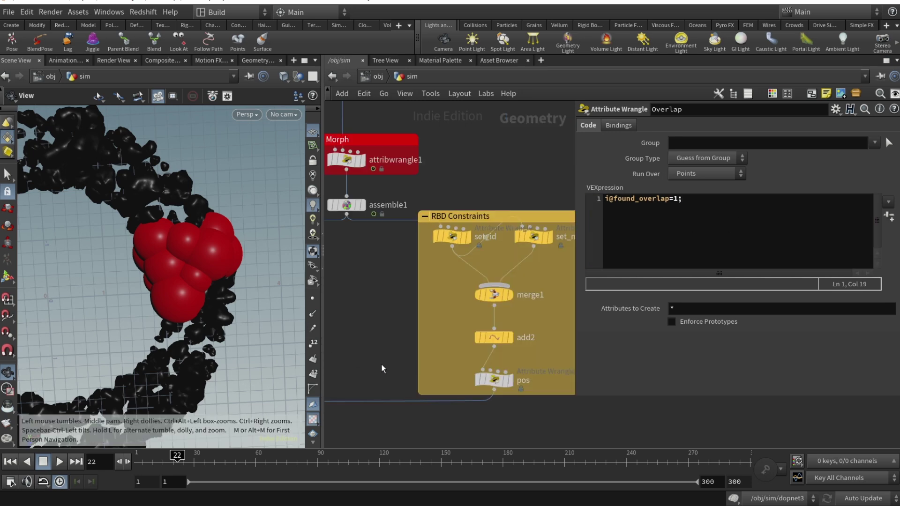
Display set_id in the RBD Constraints group and compare its VEX code with that of set_name.
middle_click_drag(391, 280, 420, 315)
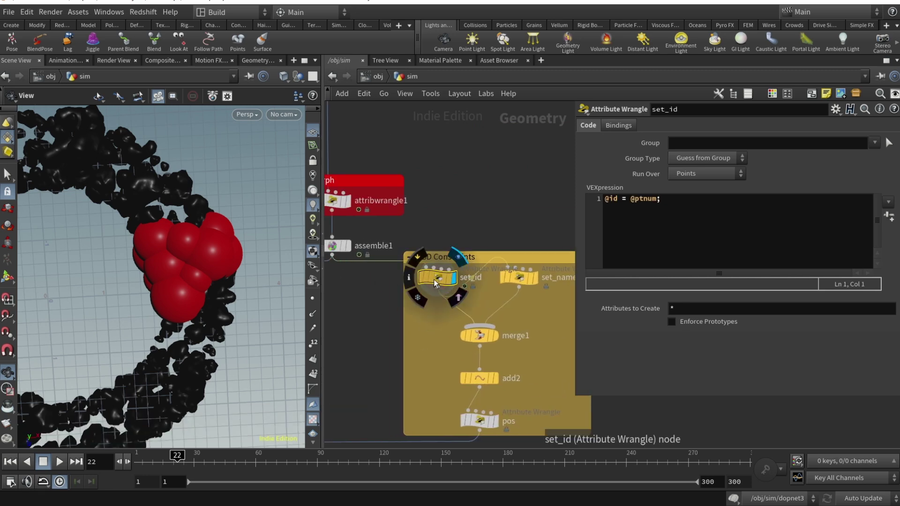
left_click(645, 212)
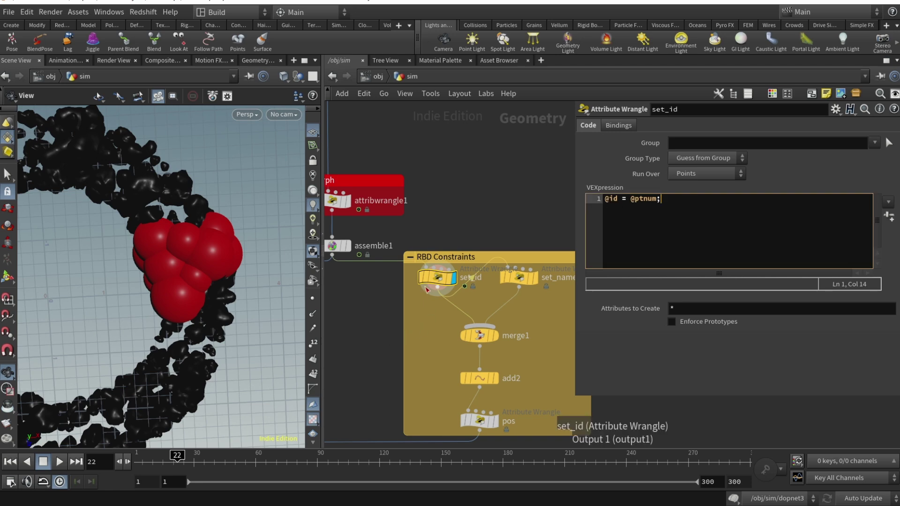
mouse_move(431, 284)
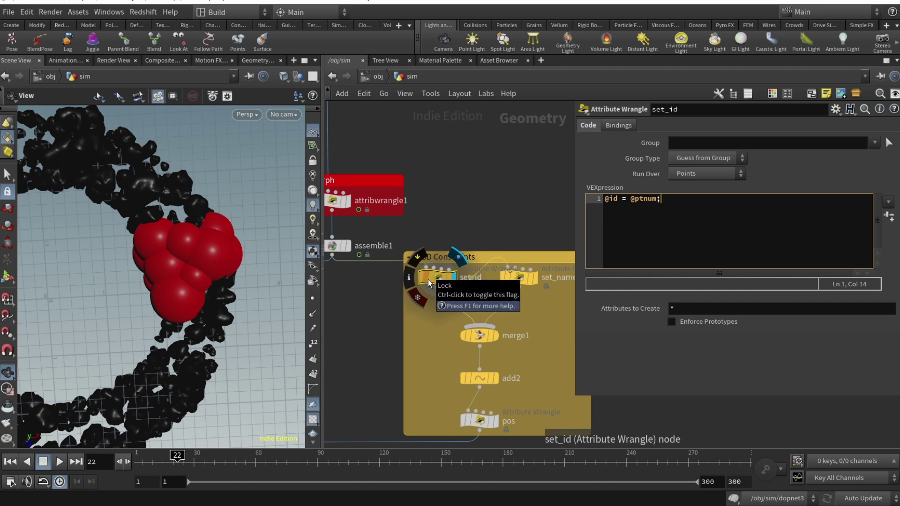
left_click(523, 281)
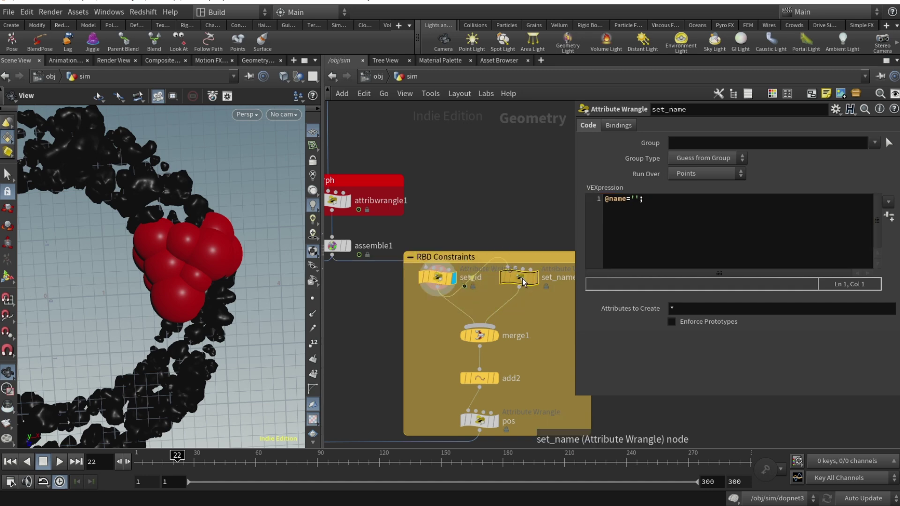
left_click(674, 202)
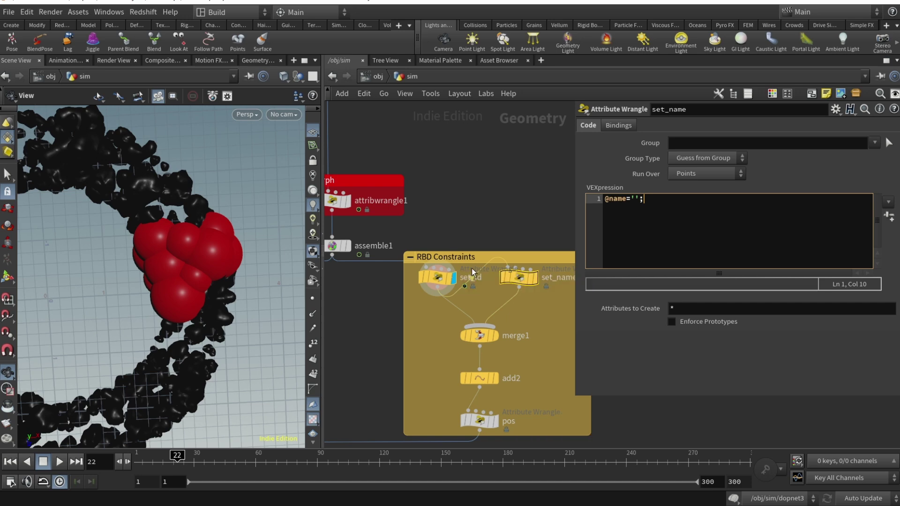
left_click(434, 283)
left_click(521, 281)
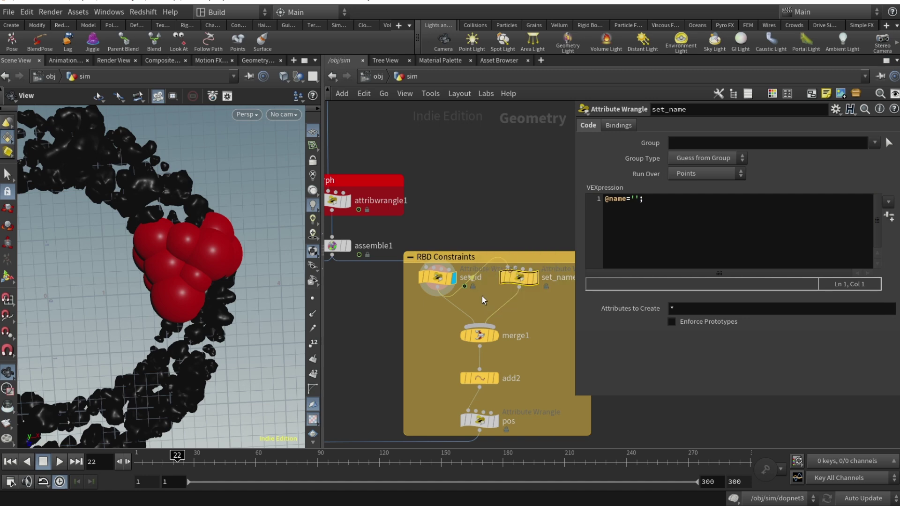
Review the inputs of merge1, then display add2 and examine its By Group polygon settings and Attribute Name.
left_click(492, 336)
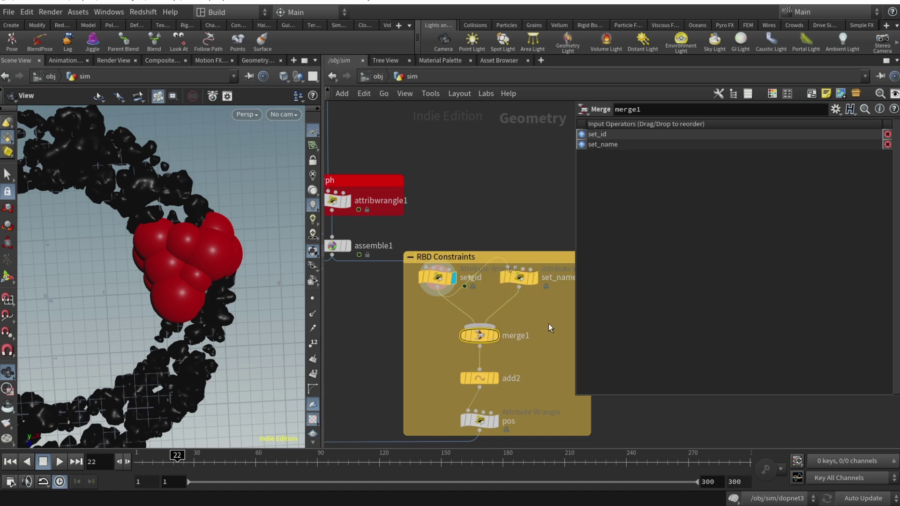
middle_click_drag(548, 322, 512, 280)
left_click(444, 336)
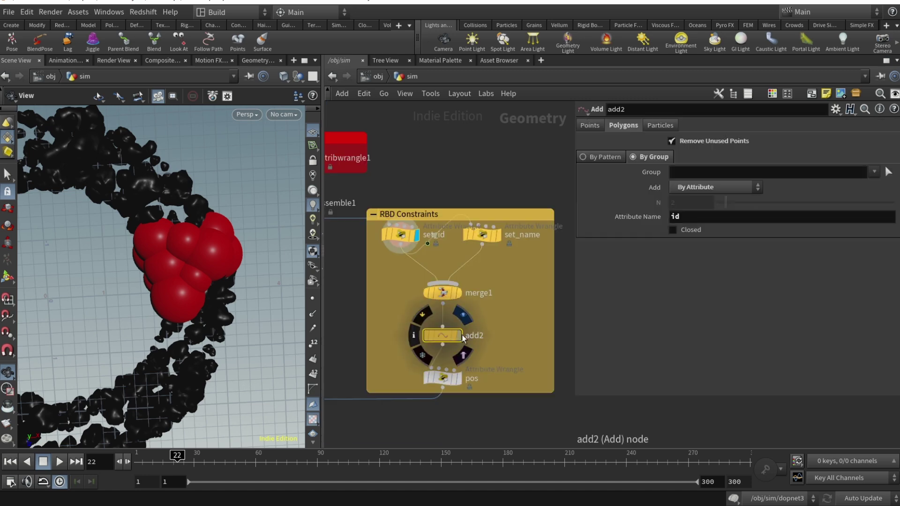
left_click(438, 333)
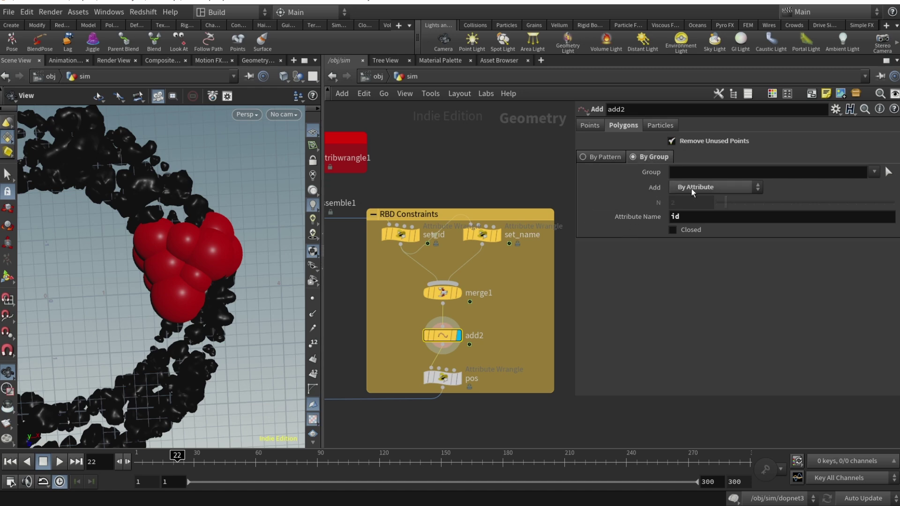
middle_click_drag(481, 353, 494, 316)
Review the constraint name, constraint type and rest length lines in the VEX code of the pos wrangle.
left_click(463, 345)
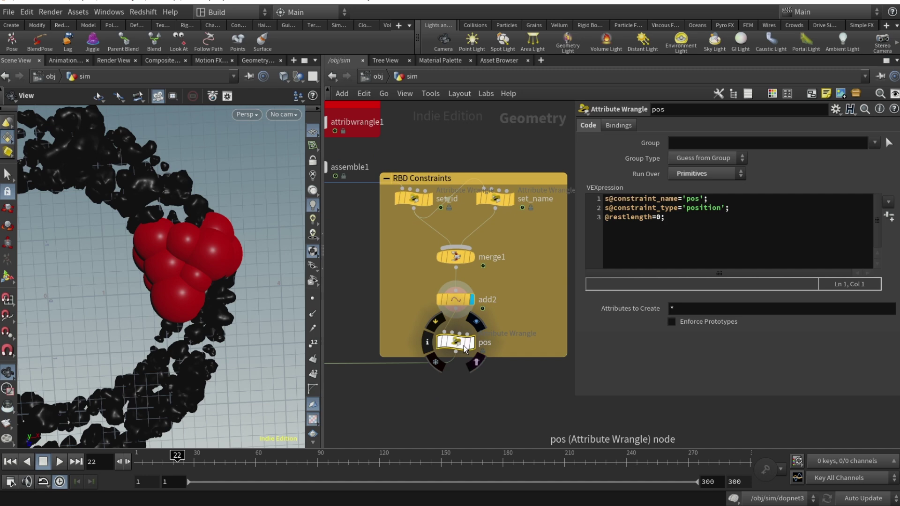
left_click(605, 198)
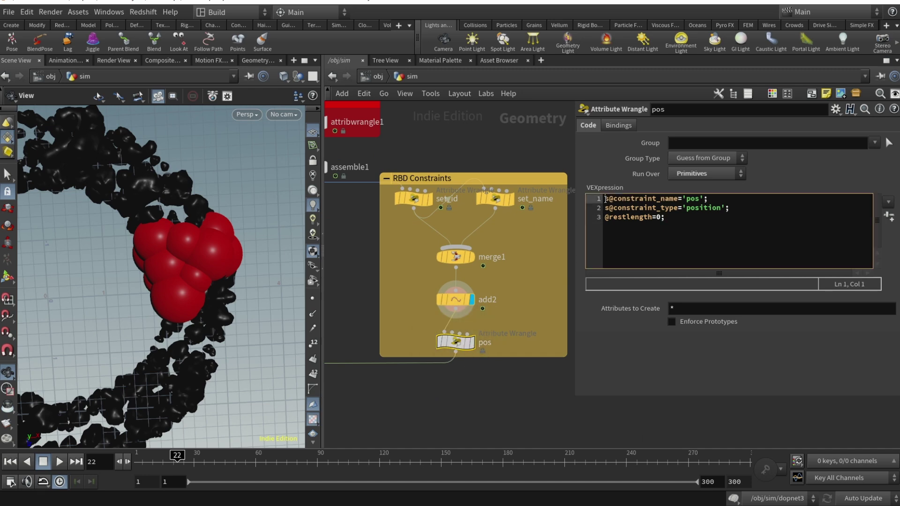
left_click(609, 198)
left_click(614, 208)
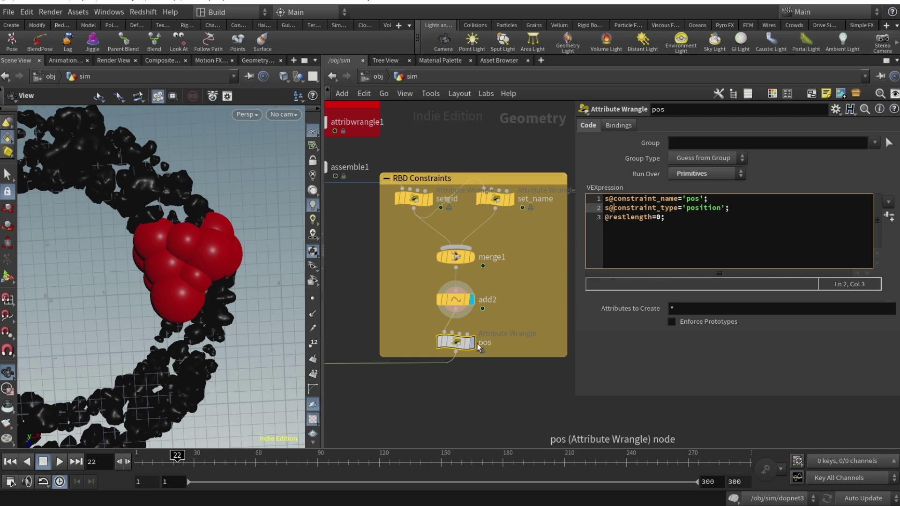
Return the timeline to frame 1 and set the Cache Memory of dopnet3 to 5000 MB.
middle_click_drag(469, 354, 578, 240)
middle_click_drag(341, 267, 432, 302)
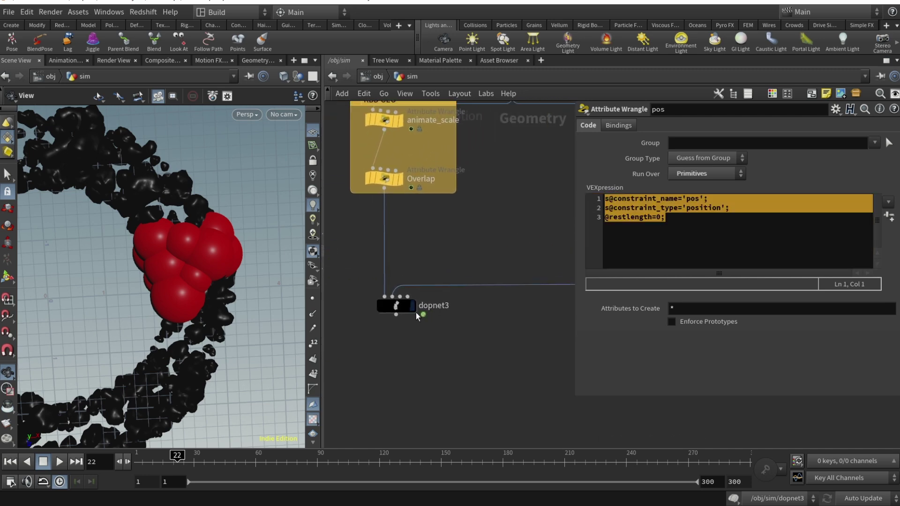
left_click(10, 461)
left_click(398, 307)
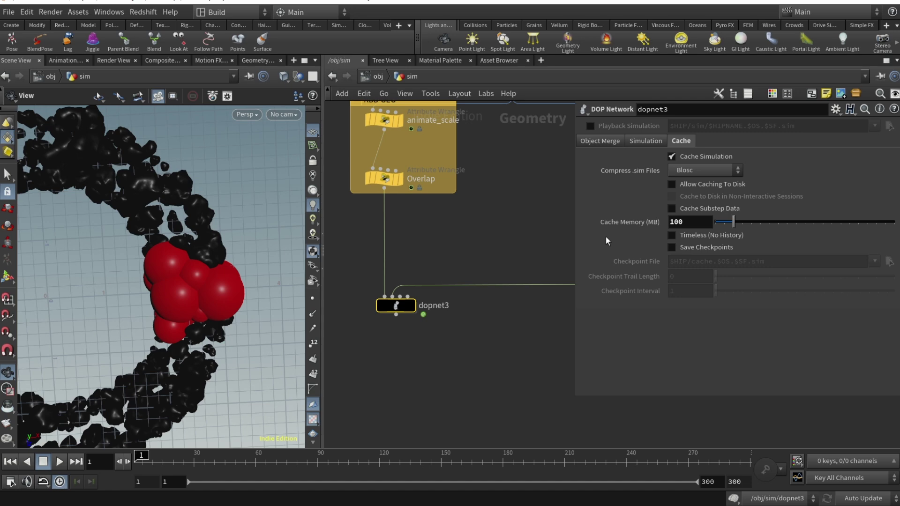
double_click(695, 222)
type("5000")
key("Return")
double_click(695, 222)
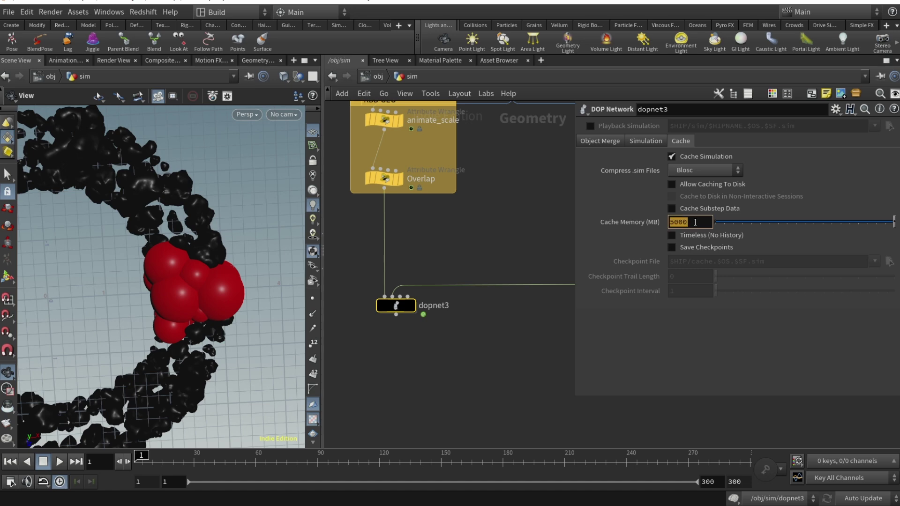
left_click(537, 336)
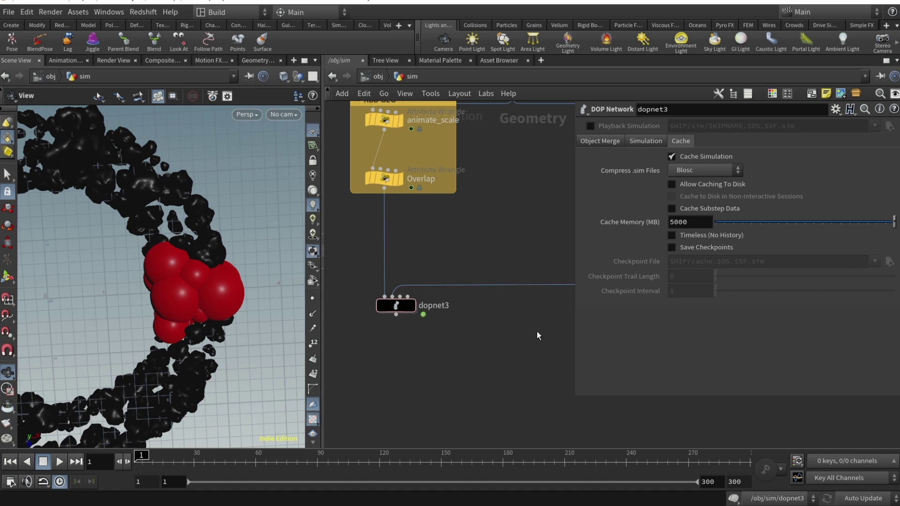
Go inside dopnet3 and review the object type, Geometry Source and overwritten attributes of rbdpackedobject2, checking its source in the parent network.
left_click(399, 307)
double_click(398, 305)
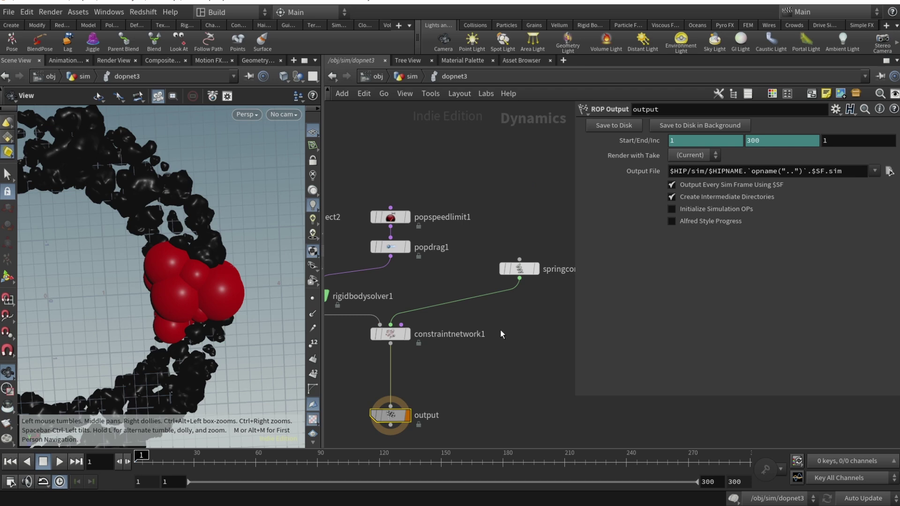
scroll(501, 331, "down", 3)
scroll(426, 378, "up", 3)
scroll(424, 374, "up", 3)
scroll(433, 372, "down", 3)
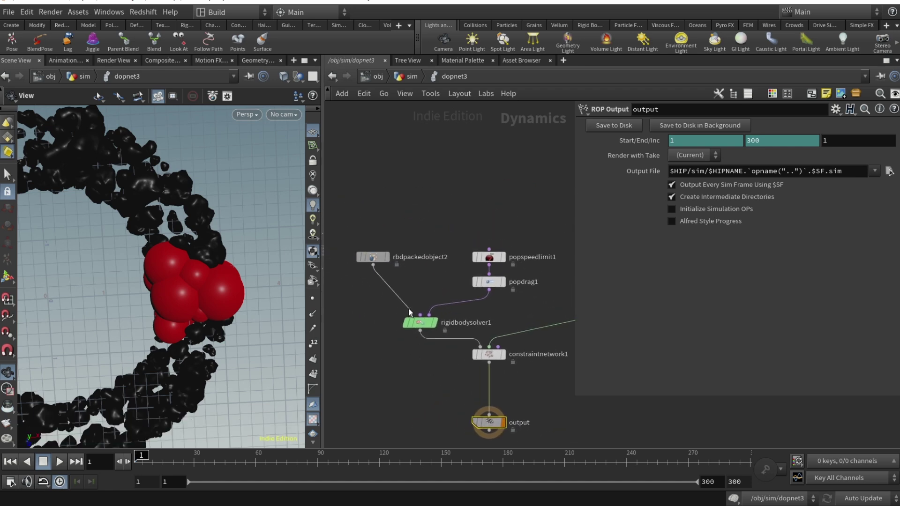
left_click(372, 262)
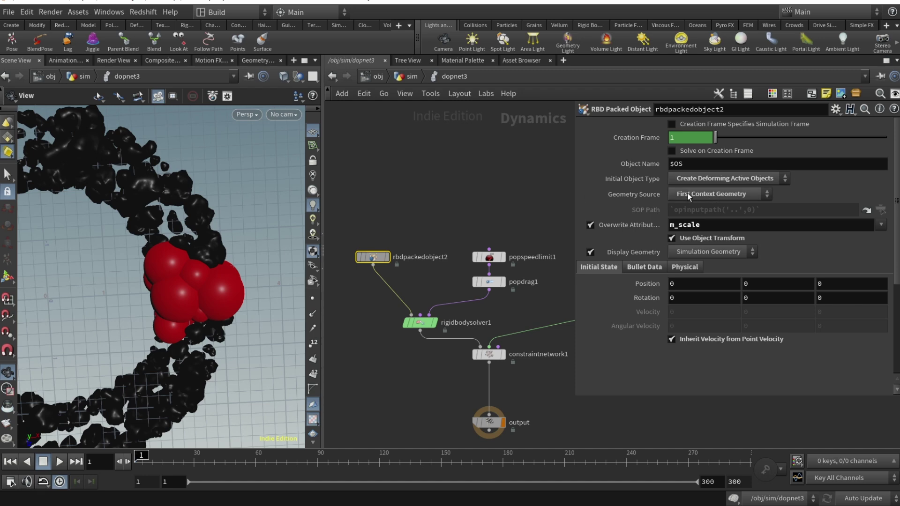
key("u")
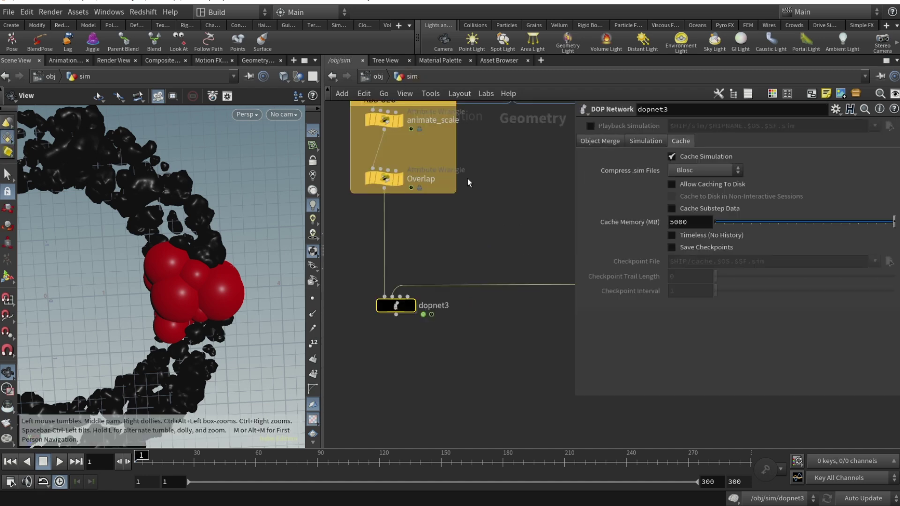
double_click(396, 305)
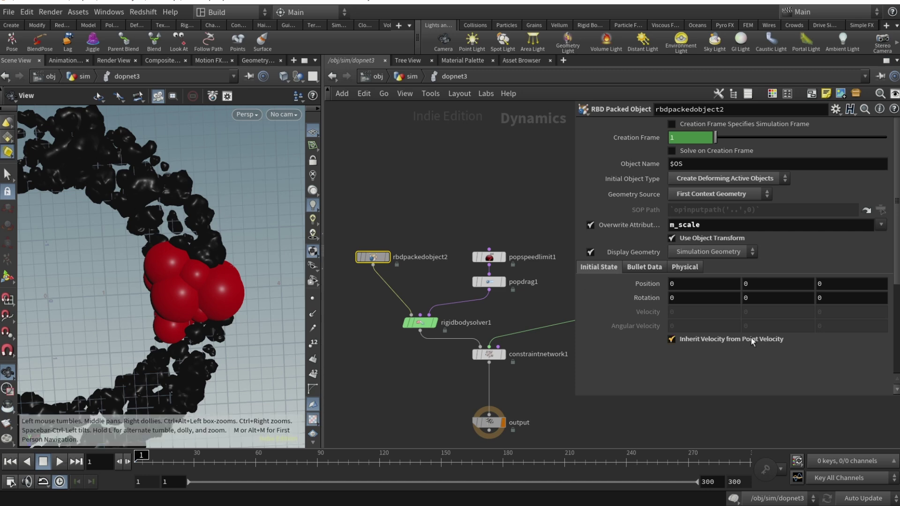
Review the Bullet Data collision settings and the Physical properties of rbdpackedobject2.
left_click(643, 267)
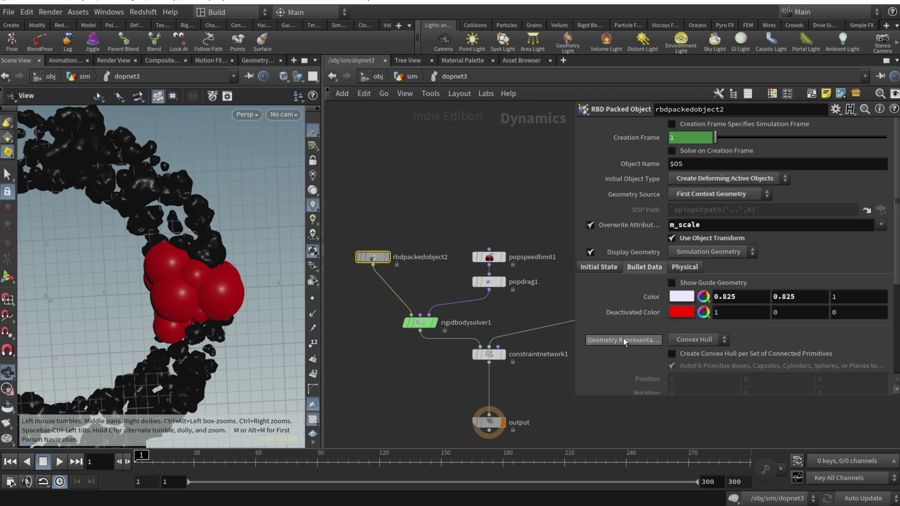
scroll(624, 330, "down", 5)
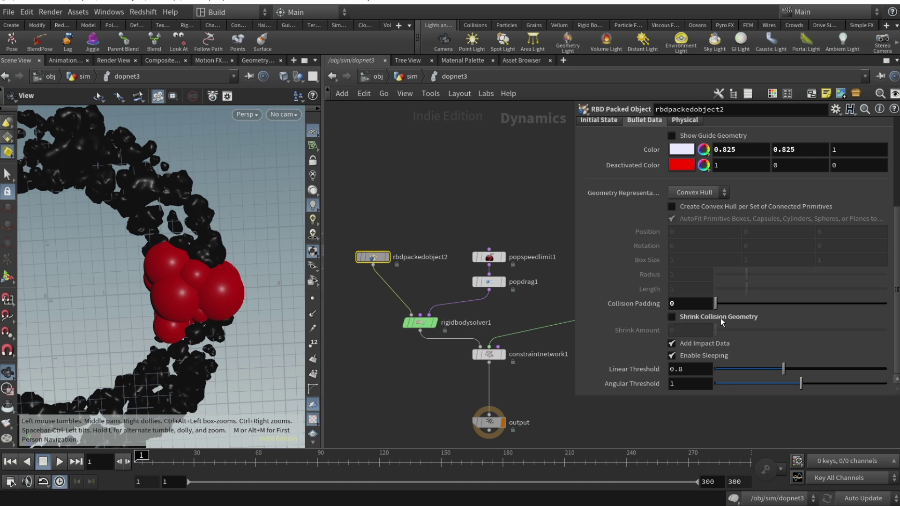
scroll(702, 230, "up", 3)
left_click(684, 168)
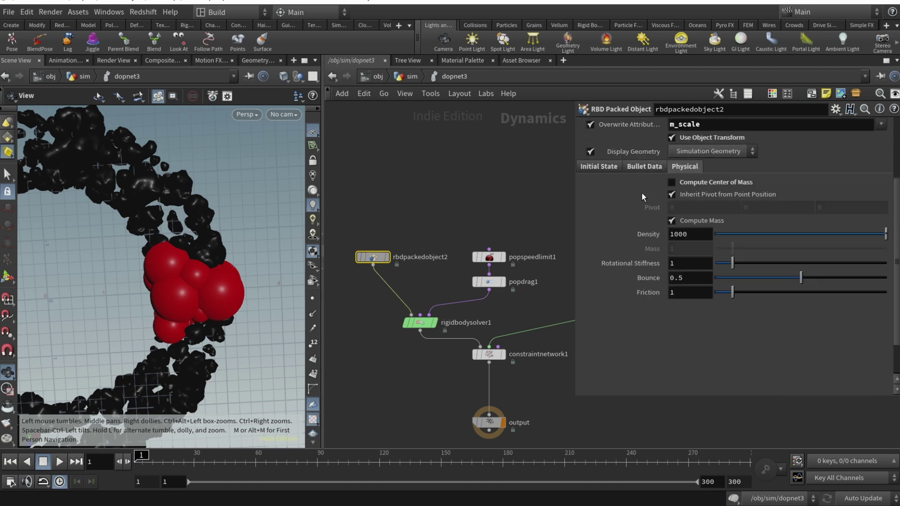
scroll(685, 193, "up", 5)
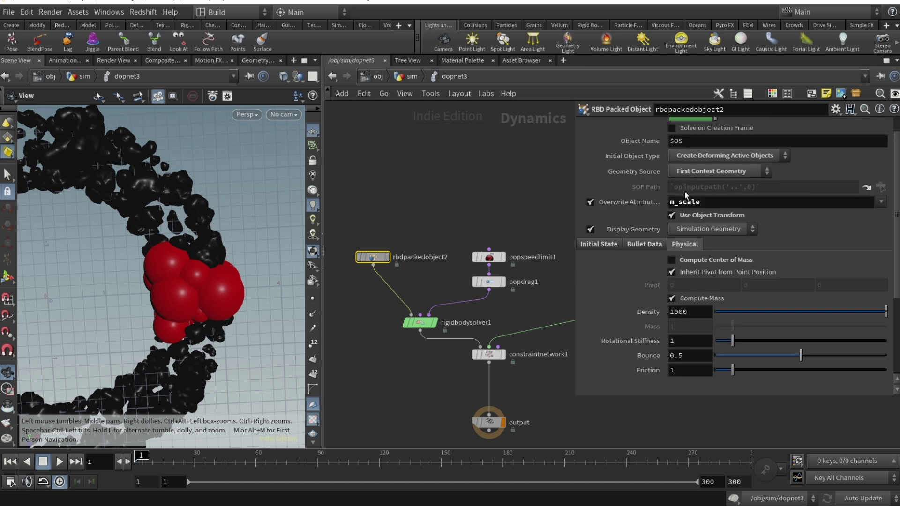
Review the maximum speed and spin of popspeedlimit1 and the Air Resistance of popdrag1.
left_click(490, 257)
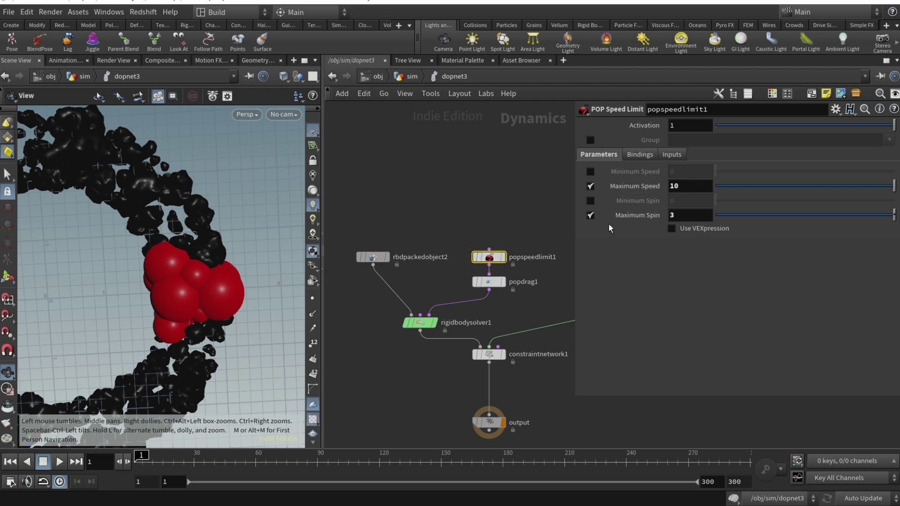
left_click(492, 286)
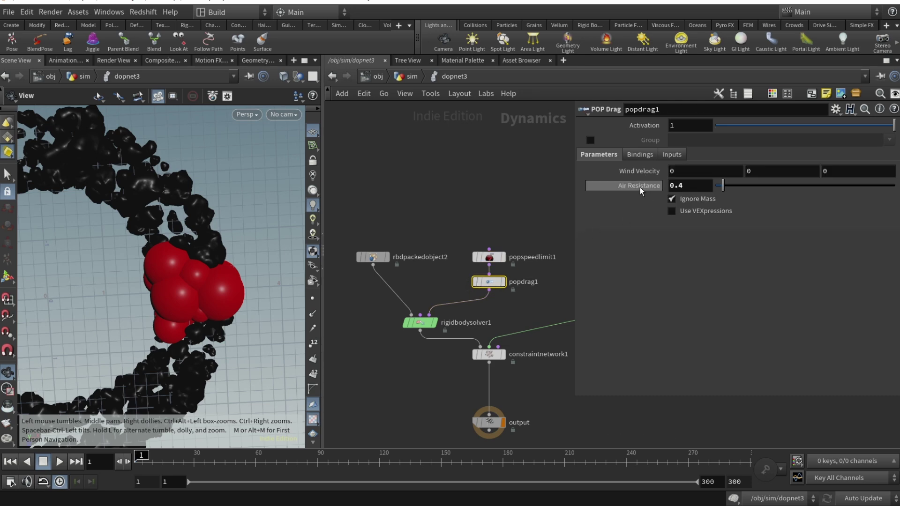
Review the Bullet, RBD and Fracture settings of rigidbodysolver1, including its Number of Substeps.
left_click(420, 325)
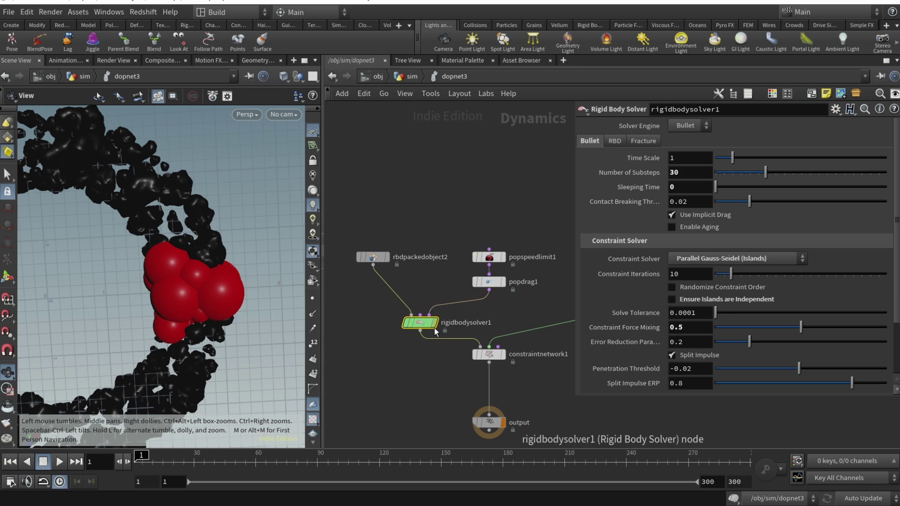
mouse_move(408, 326)
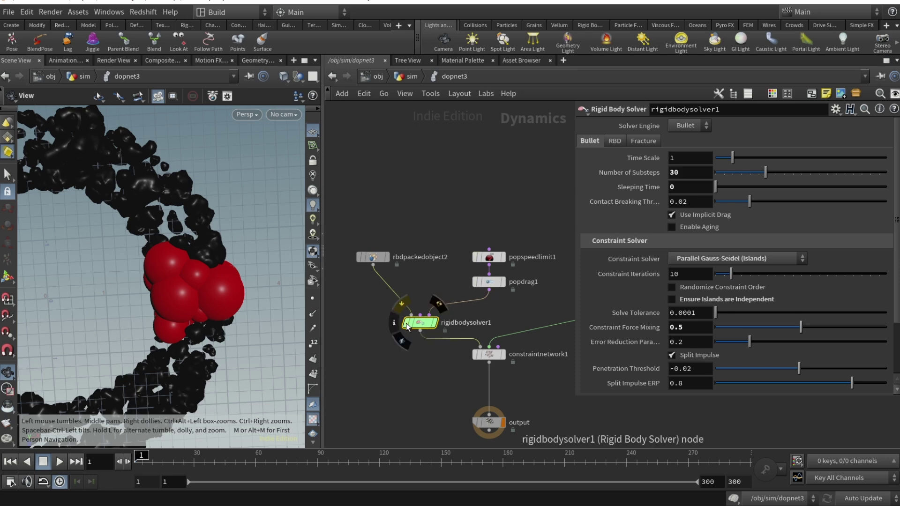
left_click(685, 173)
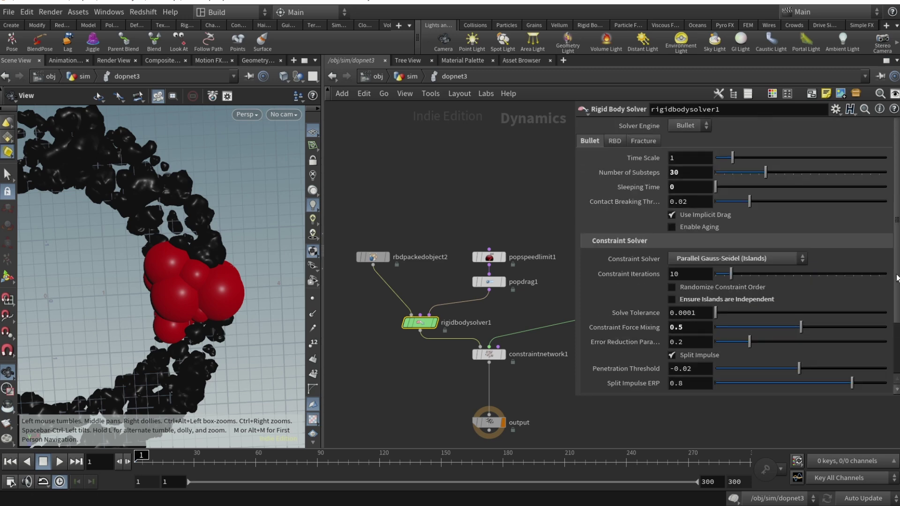
left_click(615, 141)
left_click(649, 141)
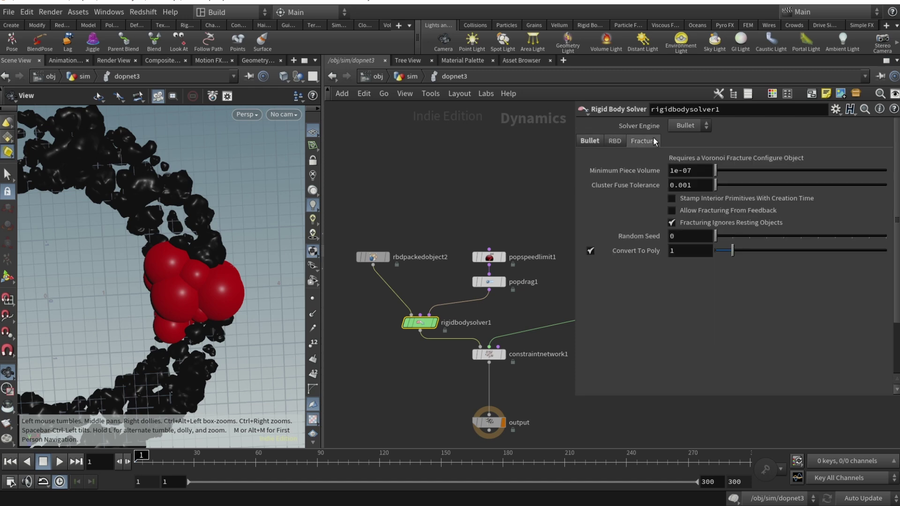
left_click(586, 142)
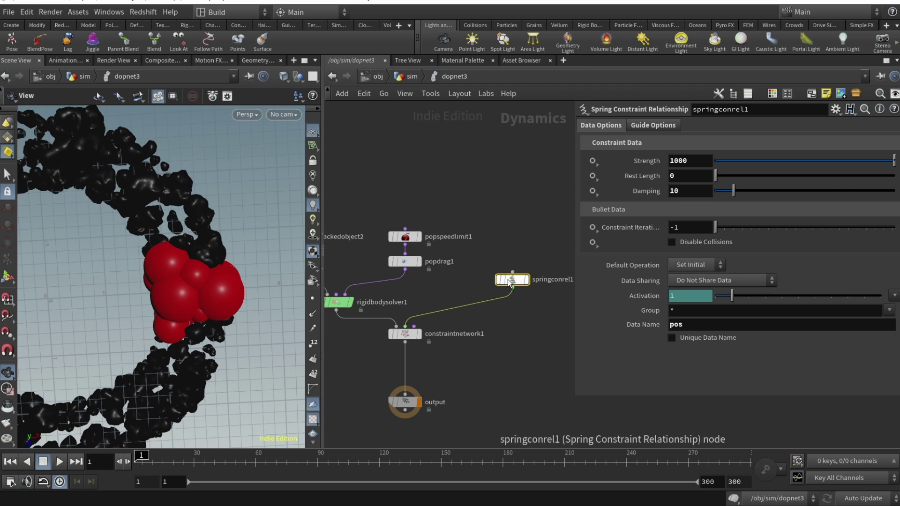
Review the constraint data of springconrel1 and highlight its Data Name.
middle_click_drag(538, 307, 483, 306)
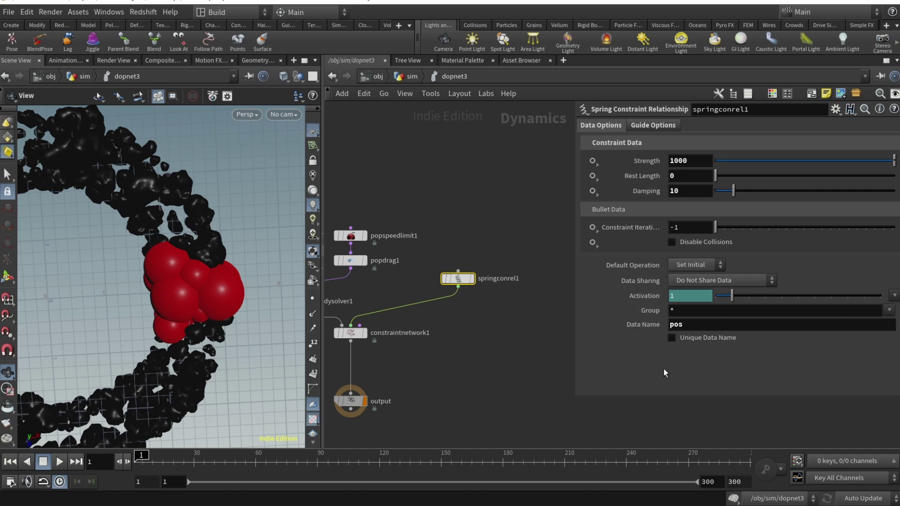
double_click(673, 324)
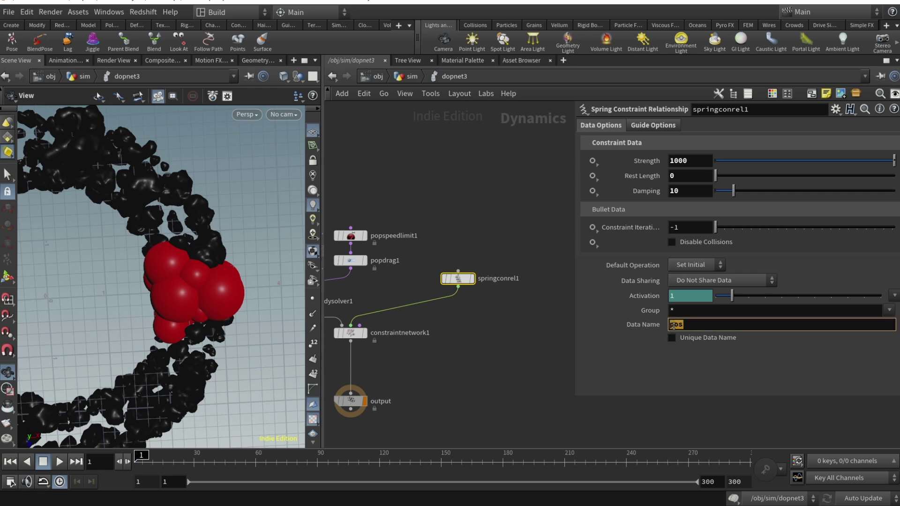
Check the Geometry Source of constraintnetwork1 and the matching constraint input wired into dopnet3 in the sim network.
left_click(679, 327)
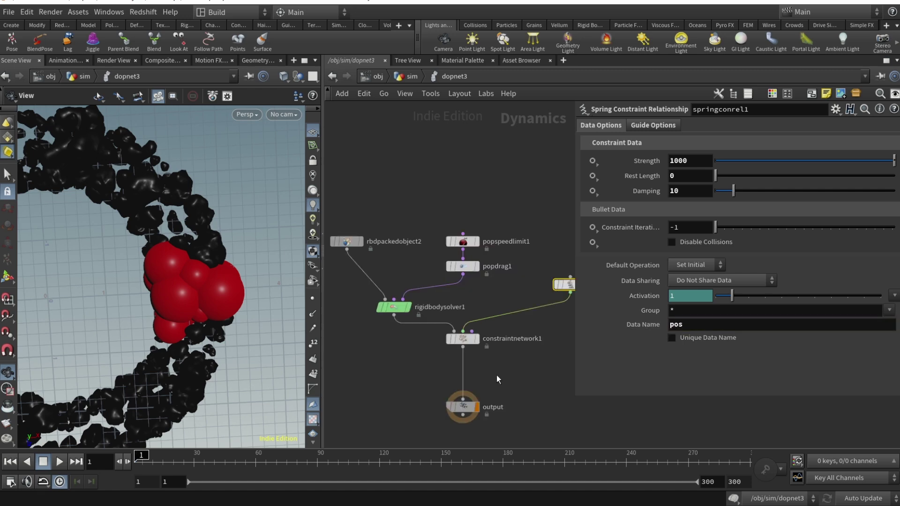
left_click(456, 338)
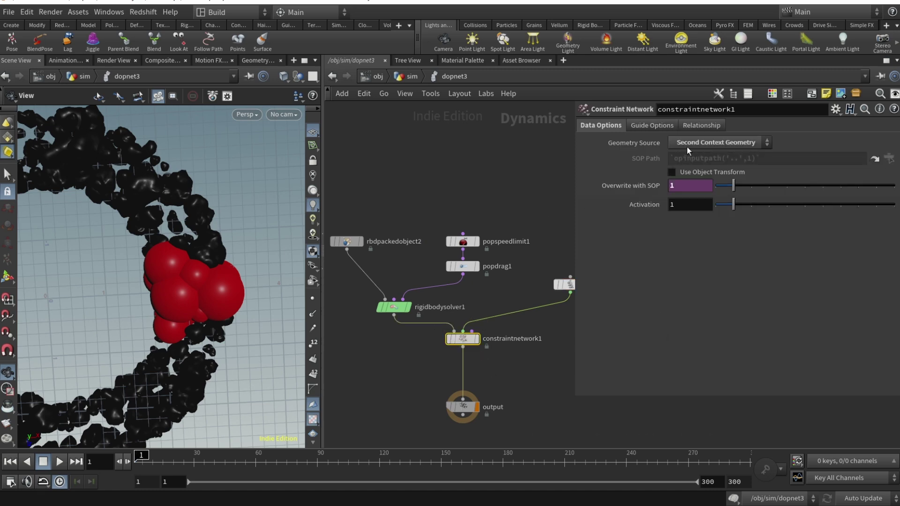
left_click(412, 76)
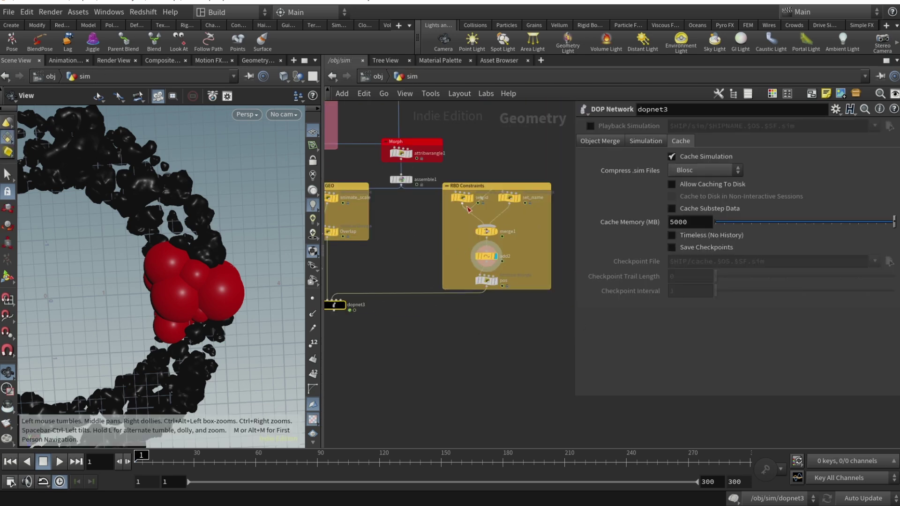
scroll(394, 304, "up", 5)
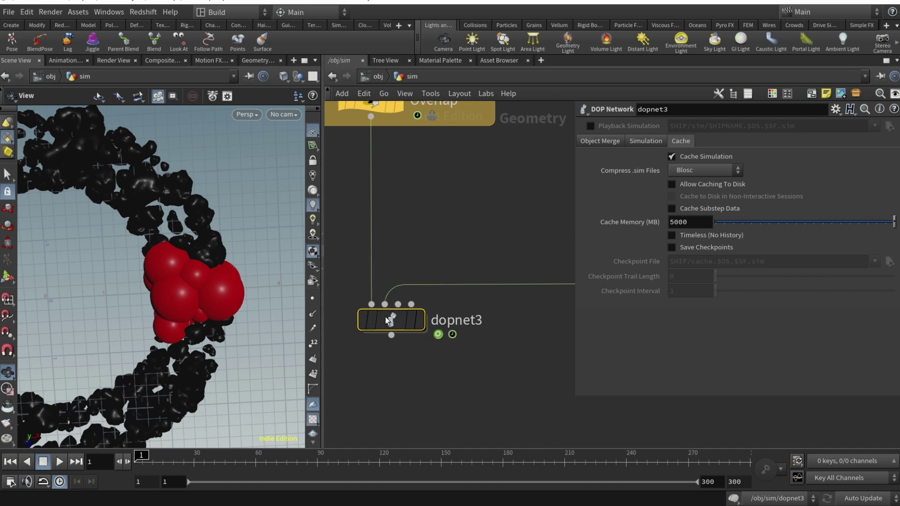
Return inside dopnet3 and review the Guide Options, Relationship and Data Options of constraintnetwork1.
double_click(391, 319)
left_click(652, 125)
left_click(700, 125)
left_click(651, 125)
left_click(601, 125)
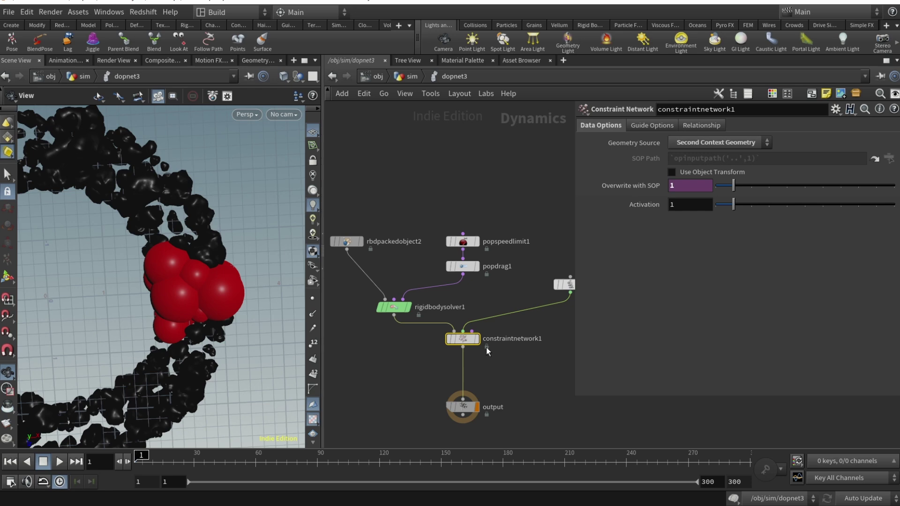
Play the simulation with the whole ring in view, and set the timeline to frame 14.
scroll(163, 321, "down", 5)
left_click(58, 464)
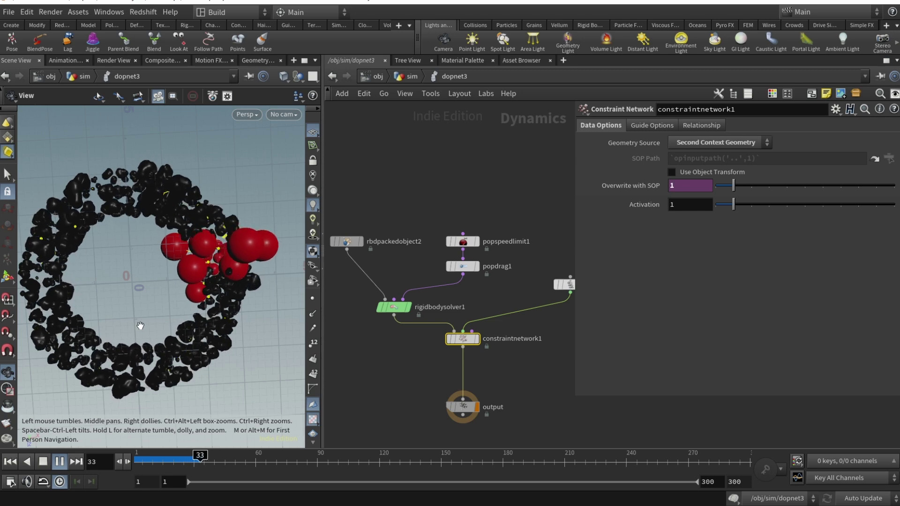
left_click_drag(122, 462, 160, 454)
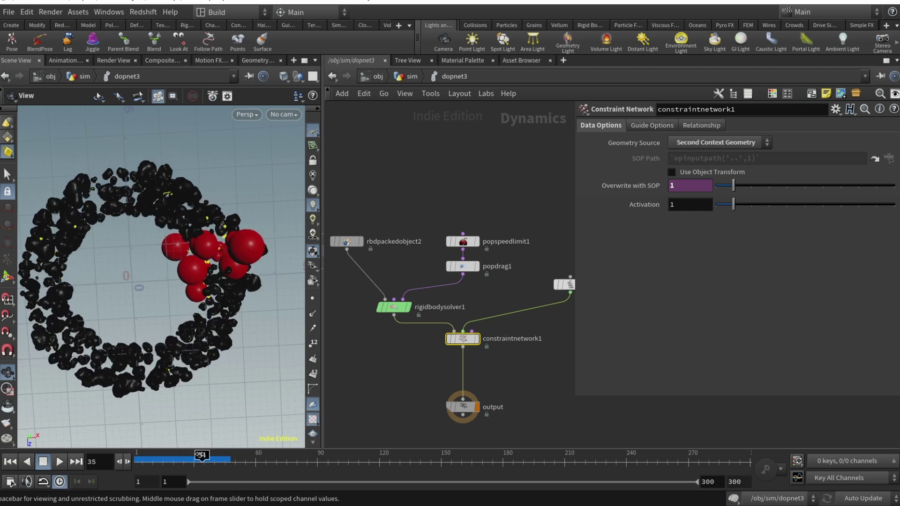
Go back up to the sim network and display dopimport1 in the Post & Render group.
key("u")
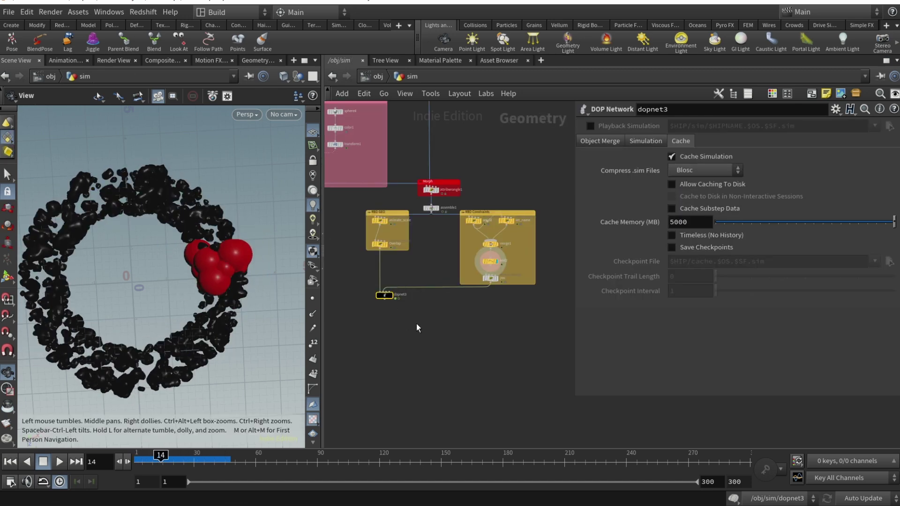
middle_click_drag(534, 157, 394, 409)
scroll(417, 263, "up", 6)
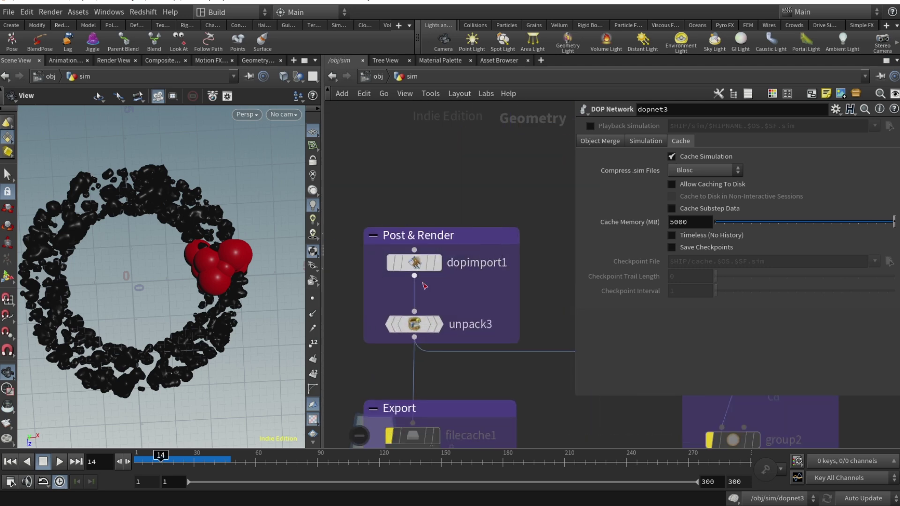
left_click(412, 262)
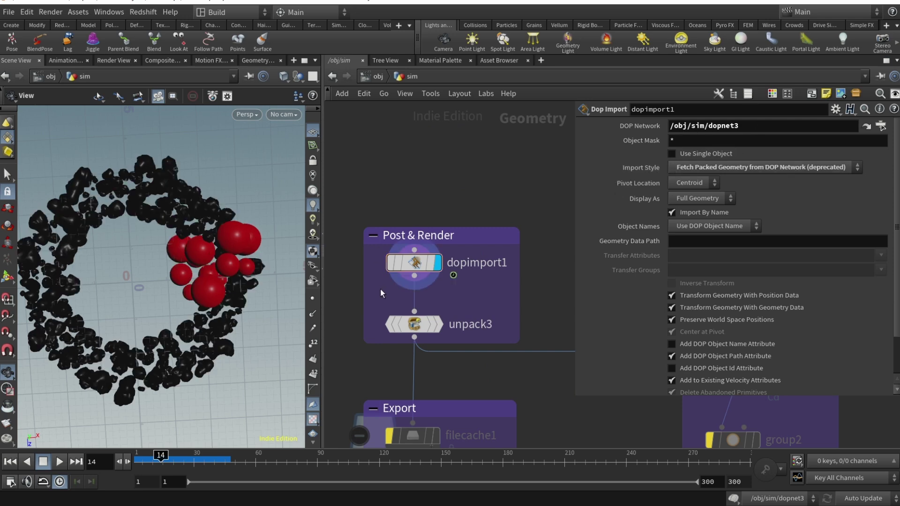
Display the unpack3 node below dopimport1 and show its parameters.
middle_click_drag(509, 313, 471, 211)
left_click(382, 226)
left_click(401, 223)
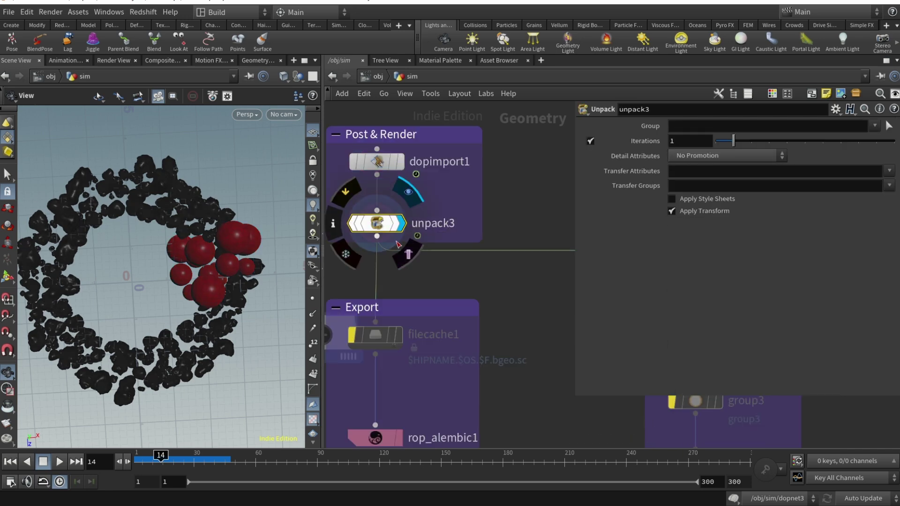
Review the caching settings of filecache1 and the frame range and output file of rop_alembic1 in the Export group.
scroll(469, 296, "down", 3)
scroll(469, 297, "down", 2)
middle_click_drag(480, 297, 379, 202)
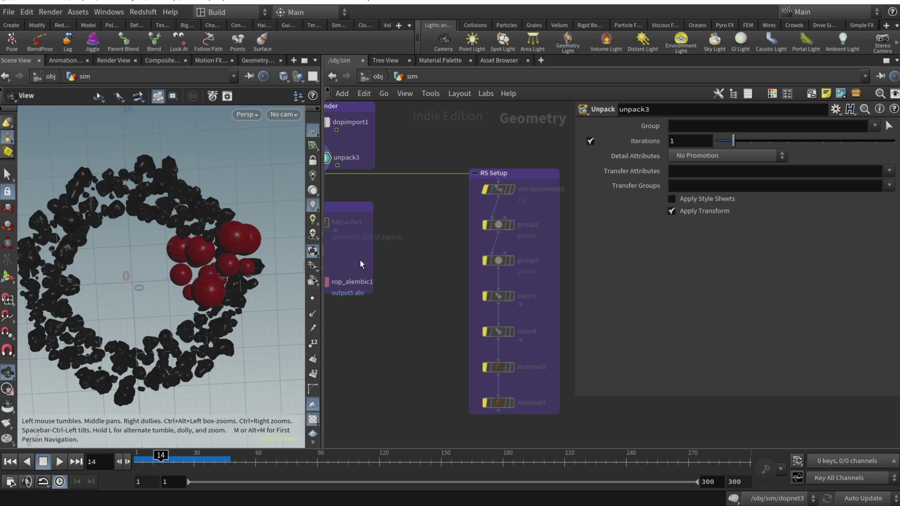
scroll(360, 260, "down", 1)
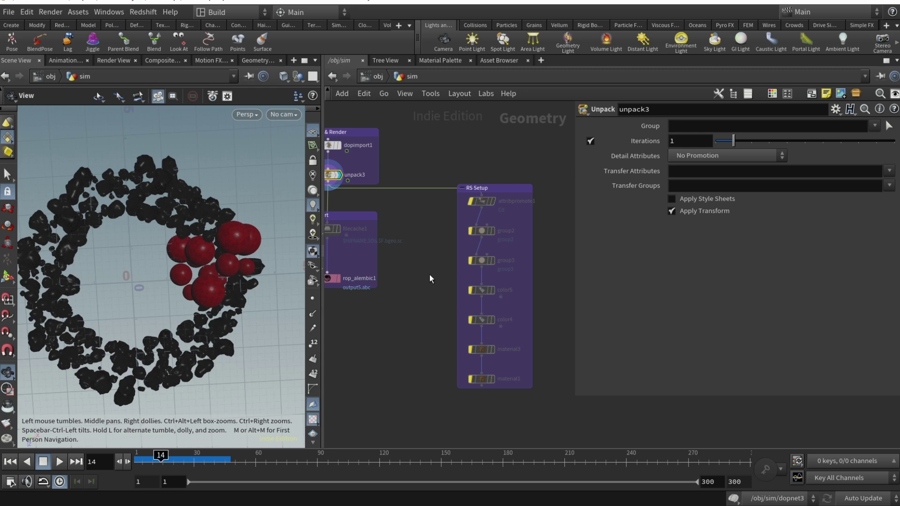
scroll(488, 286, "up", 2)
middle_click_drag(430, 274, 457, 279)
scroll(488, 285, "down", 1)
left_click(363, 242)
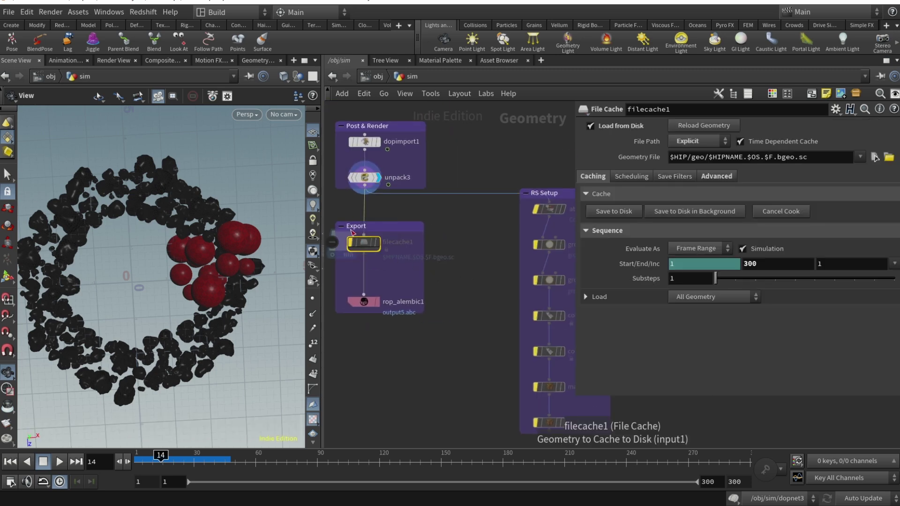
left_click(364, 302)
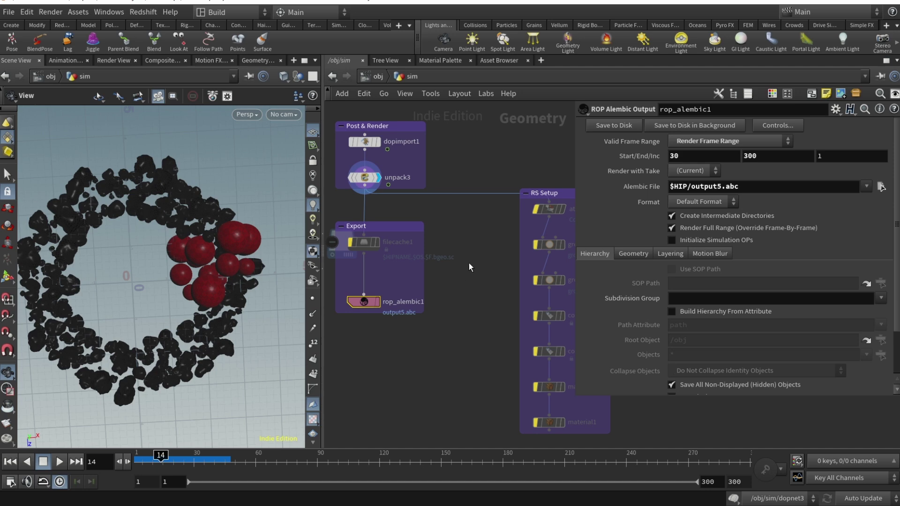
Enable and display attribpromote1 in the RS Setup group and review its promotion of Cd from Point to Primitive.
middle_click_drag(470, 263, 389, 235)
scroll(497, 208, "up", 2)
mouse_move(478, 176)
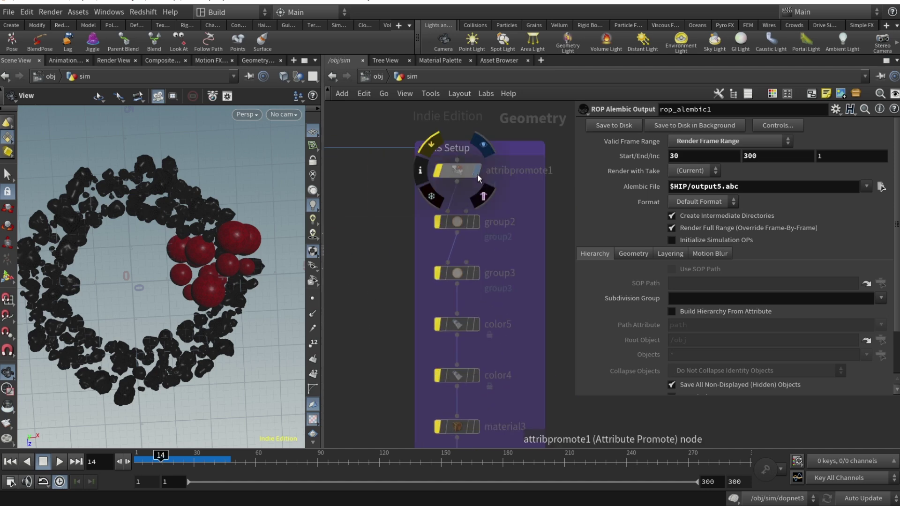
left_click(477, 173)
middle_click_drag(478, 233, 468, 389)
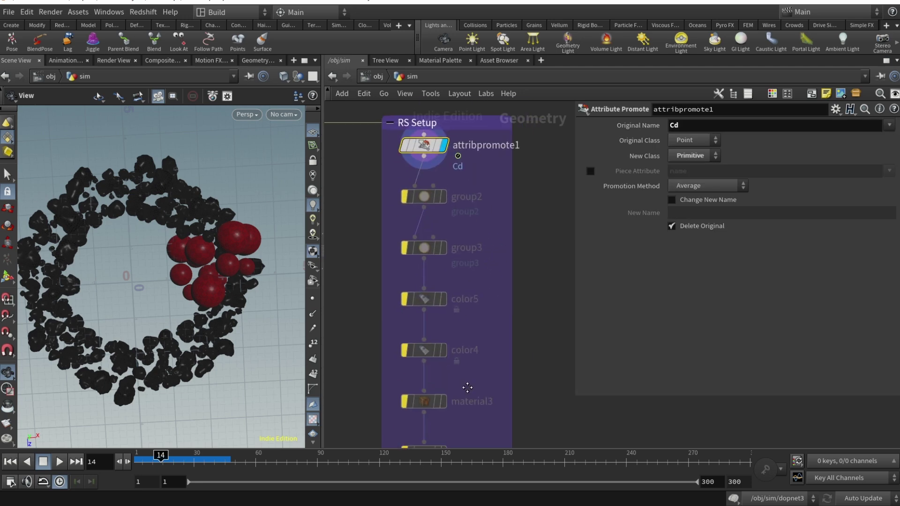
middle_click_drag(466, 211, 498, 257)
mouse_move(457, 196)
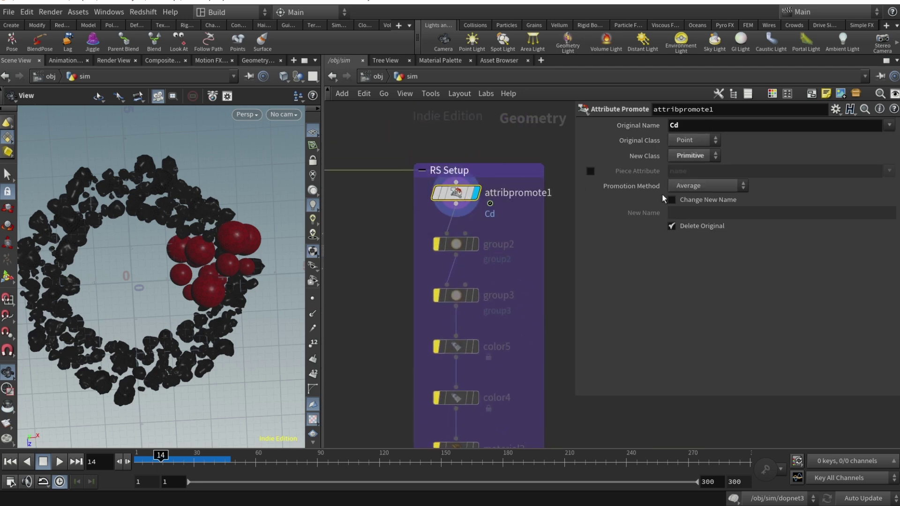
left_click(454, 249)
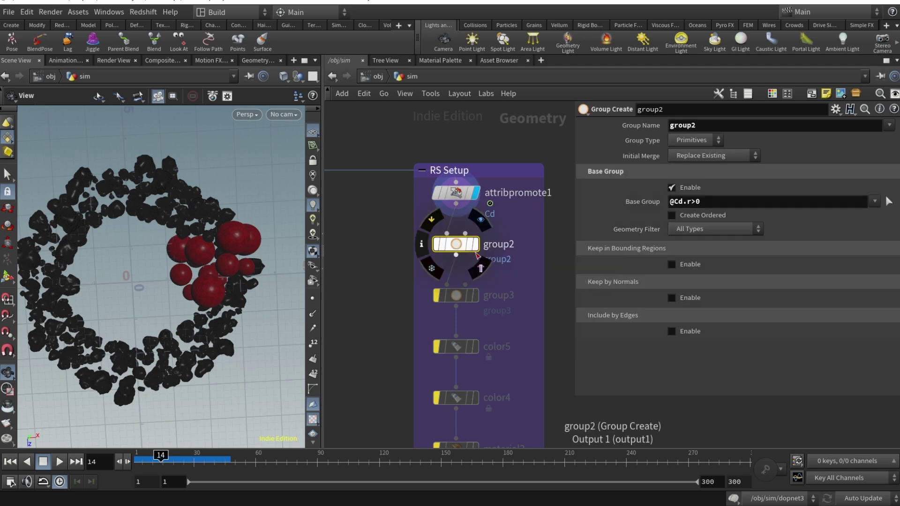
left_click(475, 246)
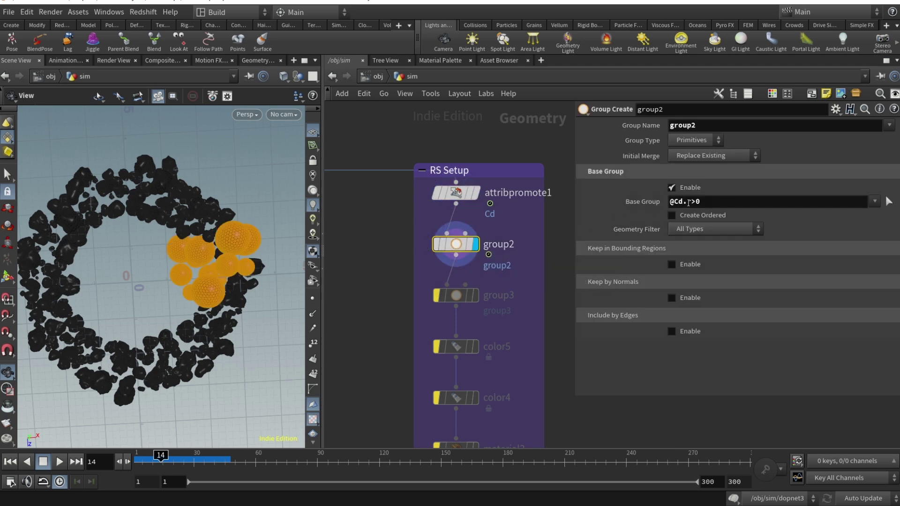
left_click(696, 201)
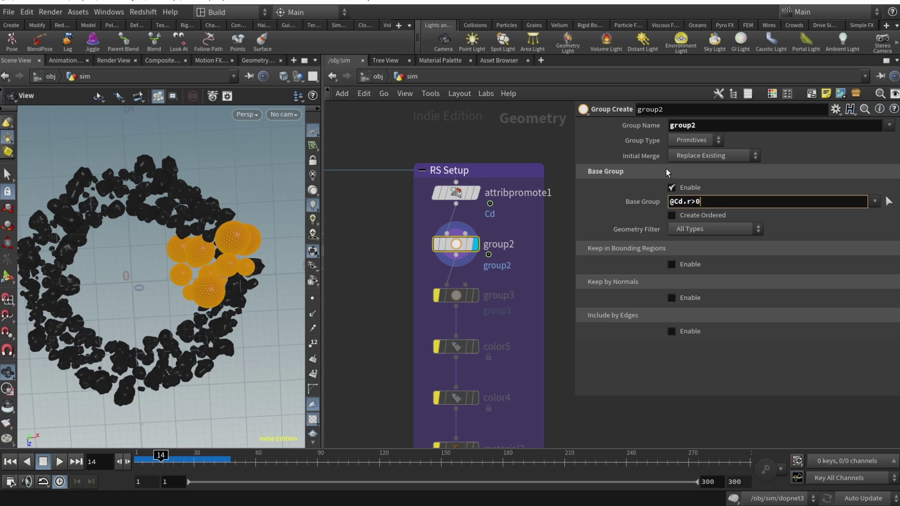
left_click(737, 126)
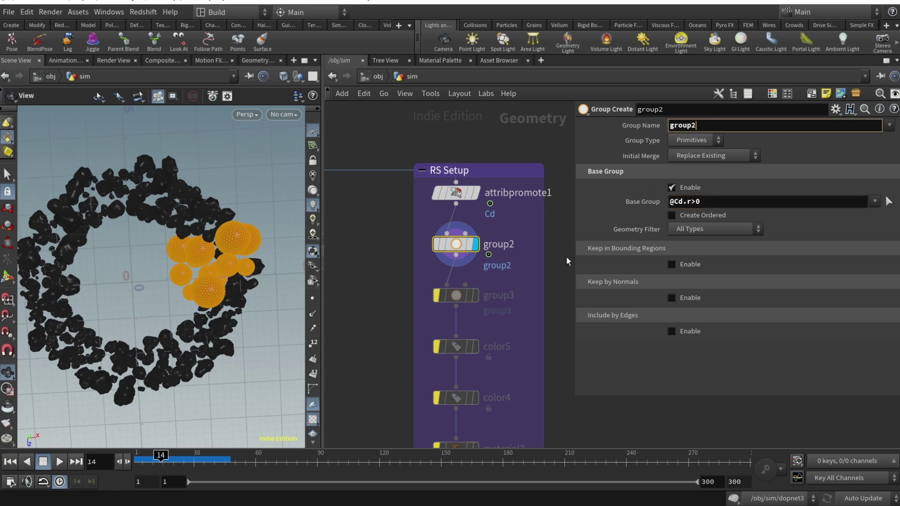
left_click(456, 296)
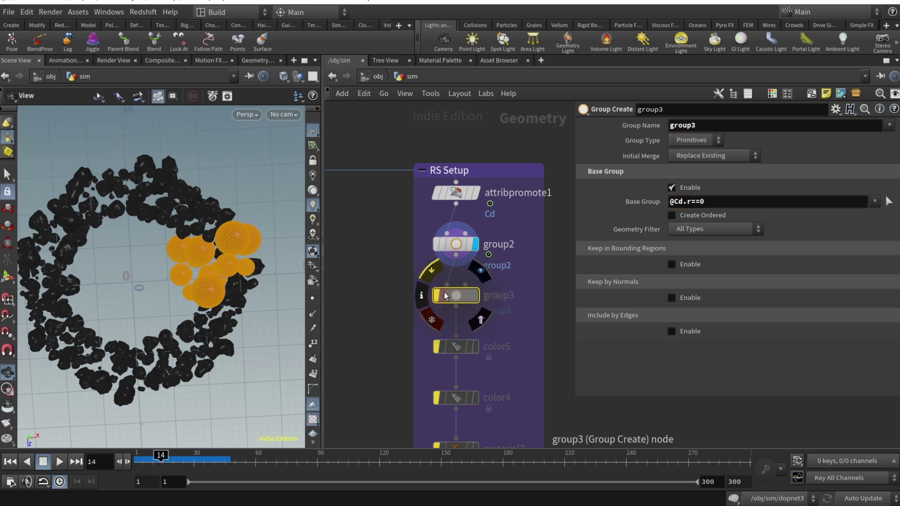
left_click(437, 295)
key("r")
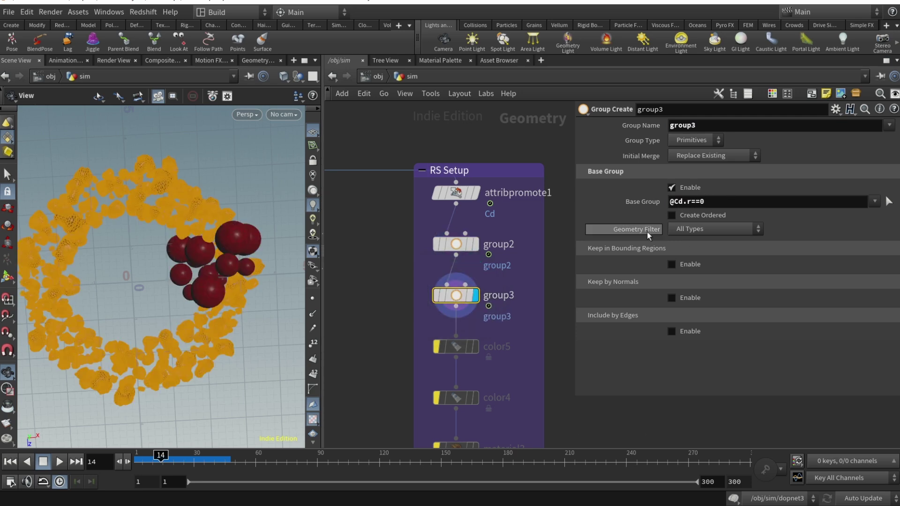
Enable color5 and move the display on to color4 to preview the group colours.
middle_click_drag(481, 348, 479, 298)
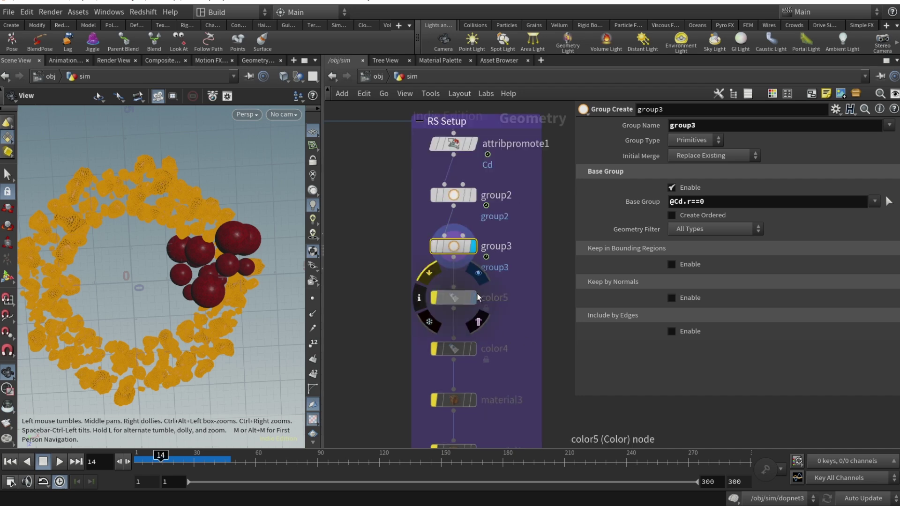
left_click(474, 296)
left_click(434, 298)
left_click(473, 349)
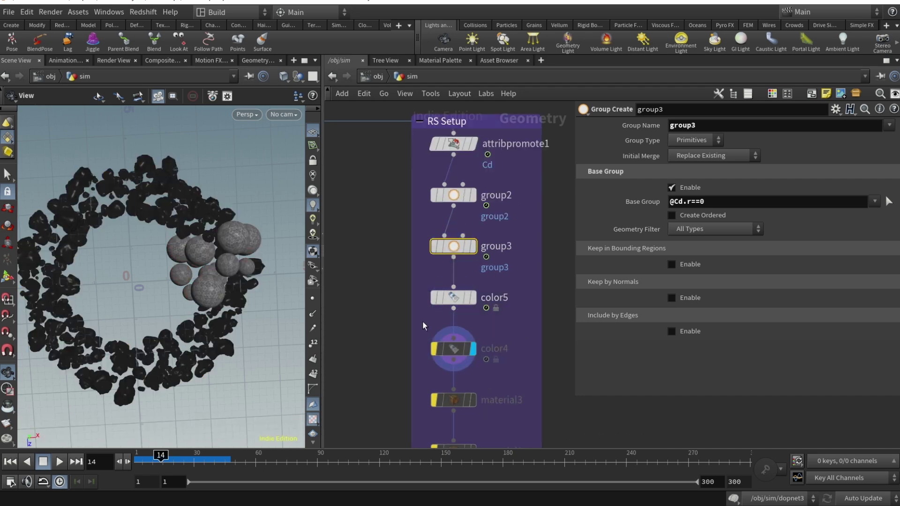
left_click(427, 325)
Enable color4 and material3, display material3, and highlight its group2 assignment.
middle_click_drag(481, 384, 476, 269)
key("b")
key("r")
left_click(453, 292)
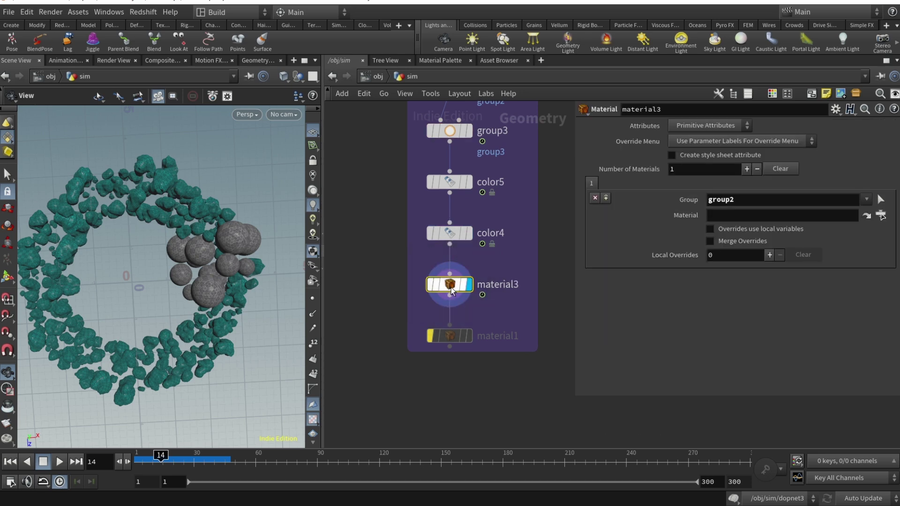
double_click(732, 200)
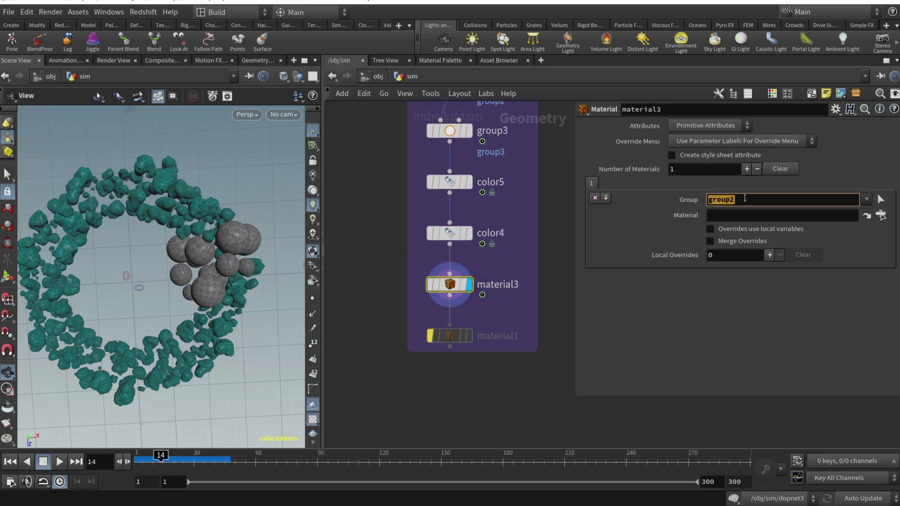
Inspect material1 and its group3 assignment at the end of the RS Setup chain.
type("group3")
key("Return")
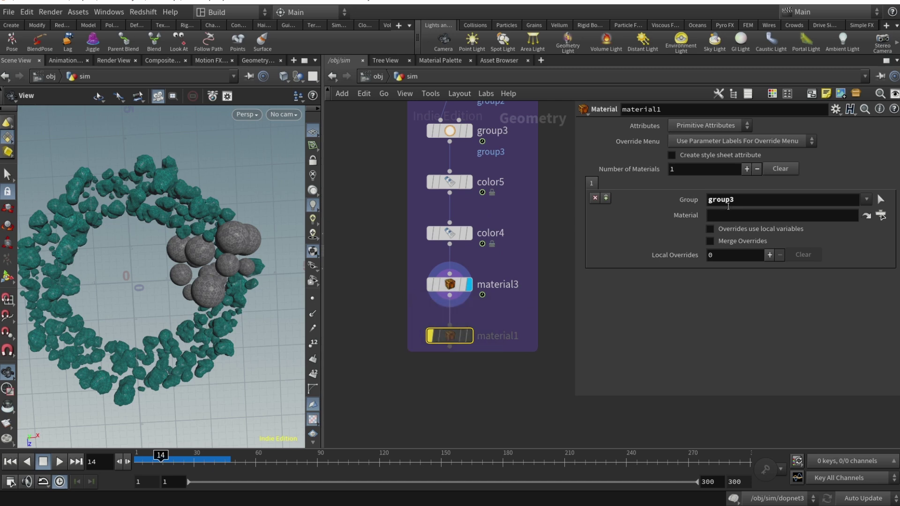
left_click(433, 342)
mouse_move(432, 338)
left_click(426, 312)
left_click(791, 217)
Switch to Cinema 4D, move the timeline to frame 168 and select the imported sim Alembic object.
middle_click_drag(477, 262, 470, 286)
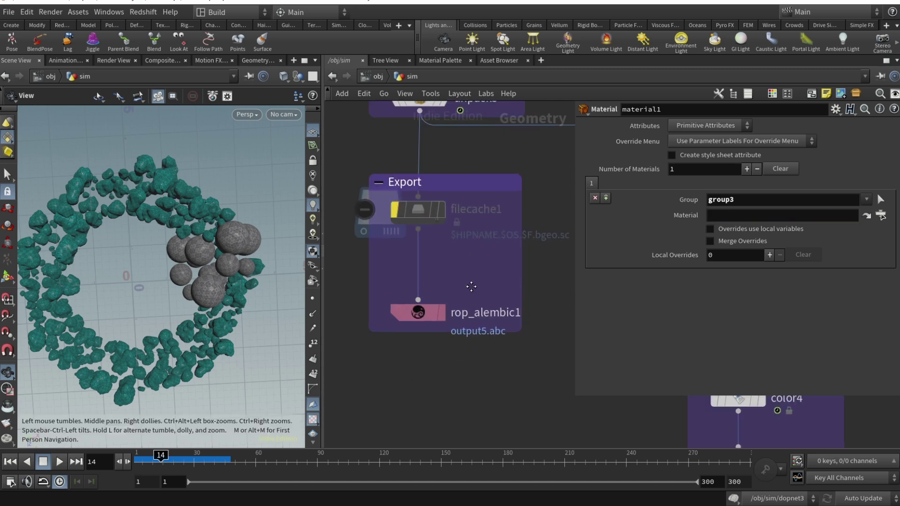
scroll(471, 286, "down", 3)
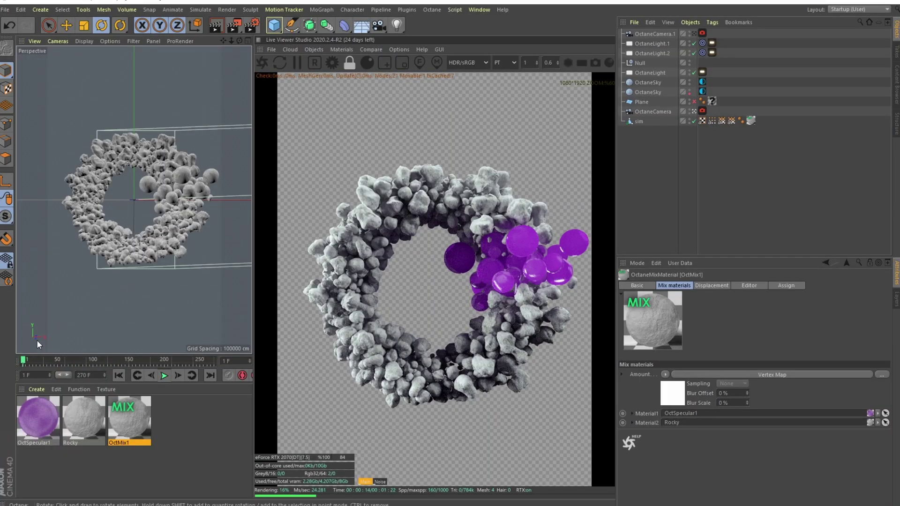
left_click_drag(45, 359, 97, 361)
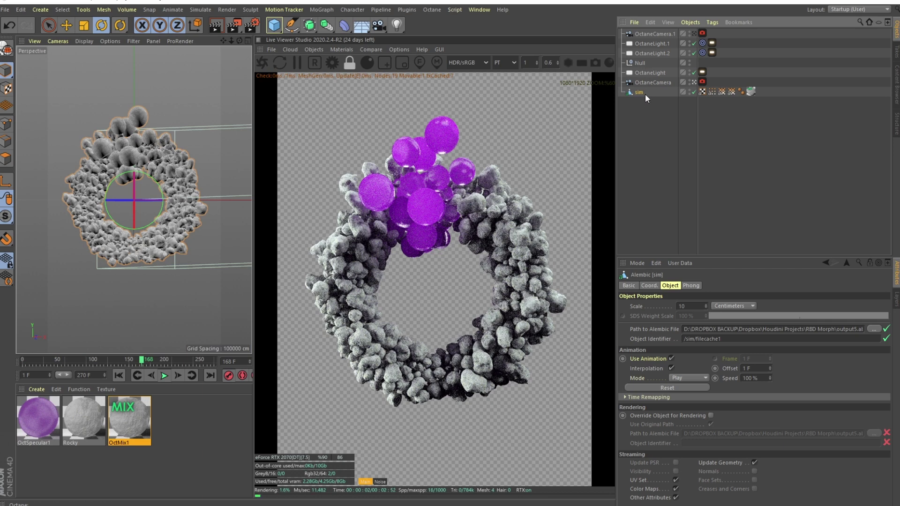
Review the OctMix1, OctSpecular1 and Rocky materials in the Material Editor, and close the editor.
double_click(141, 424)
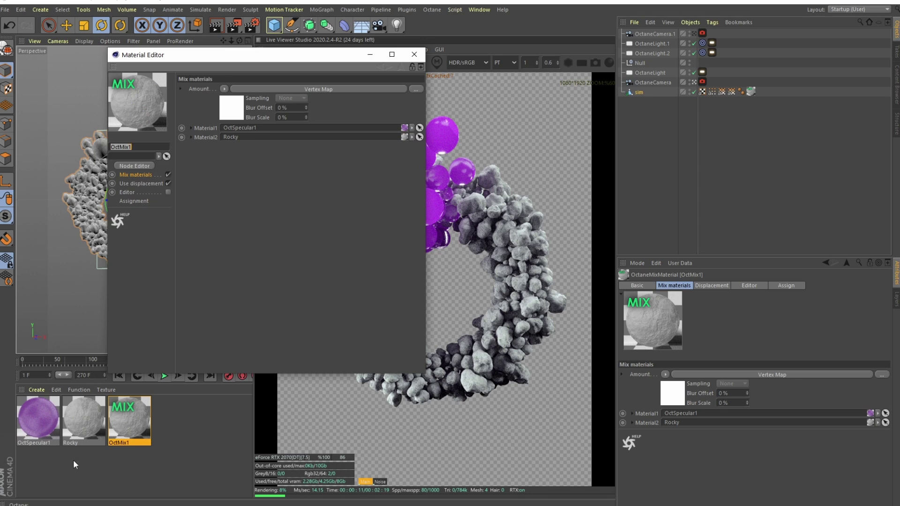
left_click(47, 412)
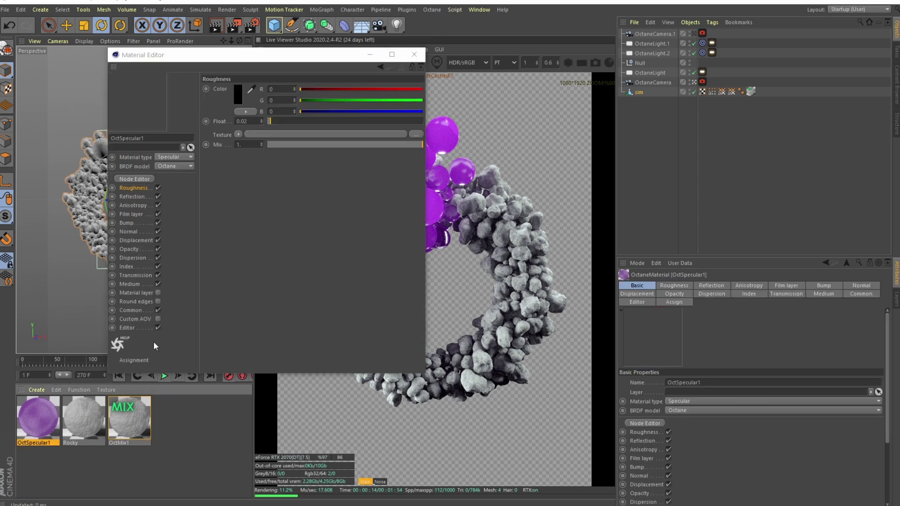
left_click(77, 409)
left_click(414, 54)
Open the OctMix1 material's Octane node graph and auto-arrange its selected nodes.
left_click(130, 420)
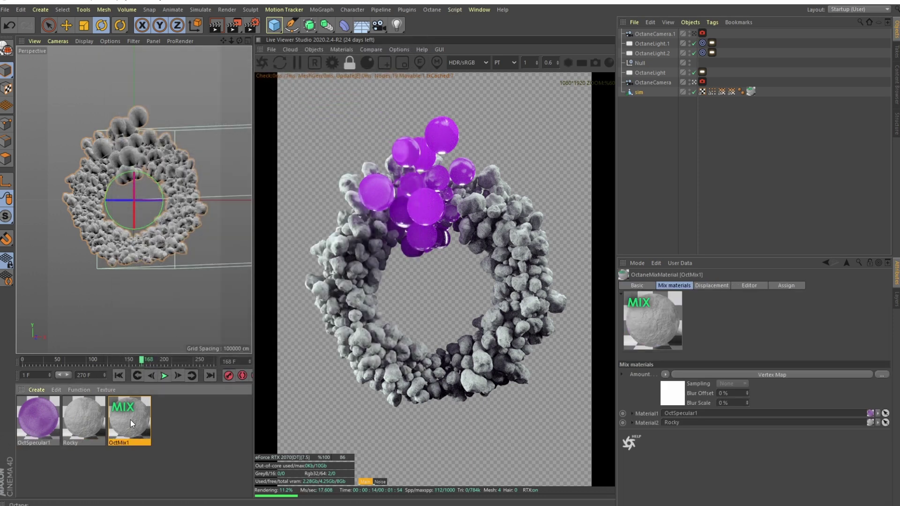
double_click(131, 420)
left_click(219, 205)
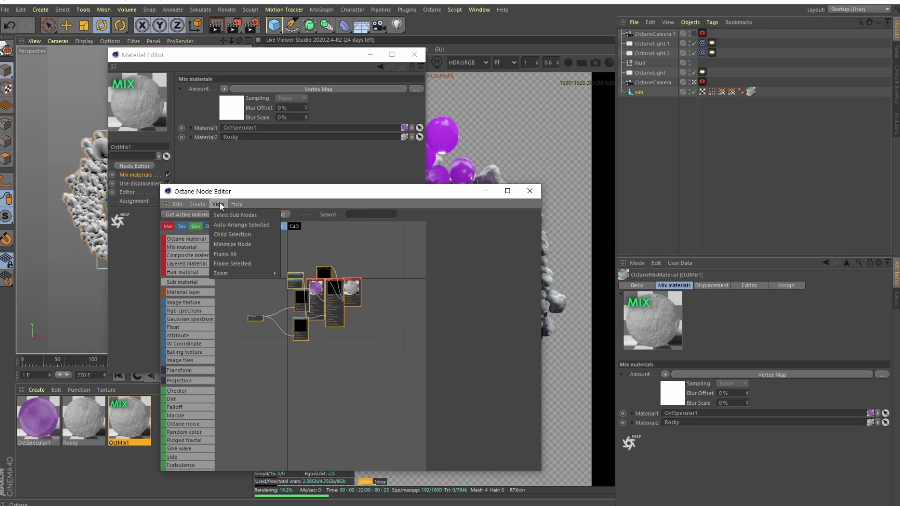
left_click(233, 224)
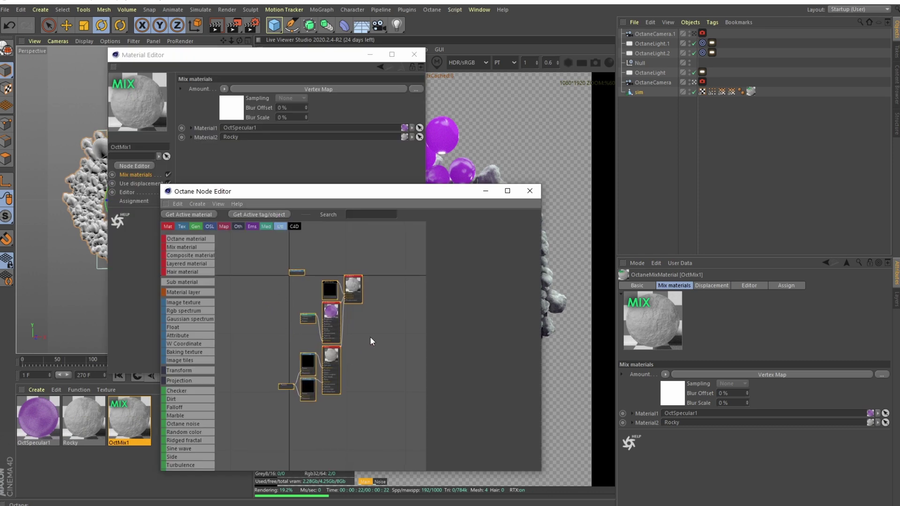
Move the OctMix1 node clear of its input nodes and display the Vertex Map node's shader settings.
middle_click_drag(369, 328, 321, 281)
left_click(319, 280)
scroll(321, 274, "up", 5)
middle_click_drag(300, 251, 303, 291)
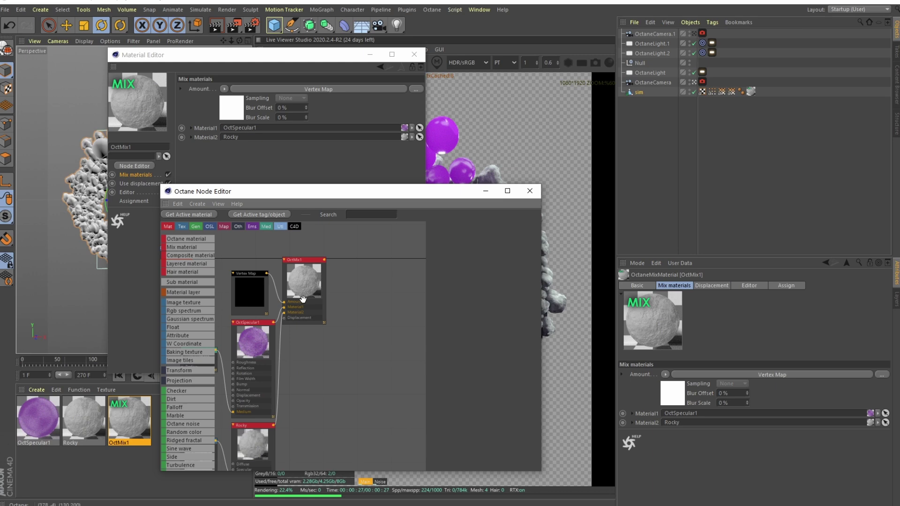
left_click_drag(302, 291, 360, 364)
left_click(242, 287)
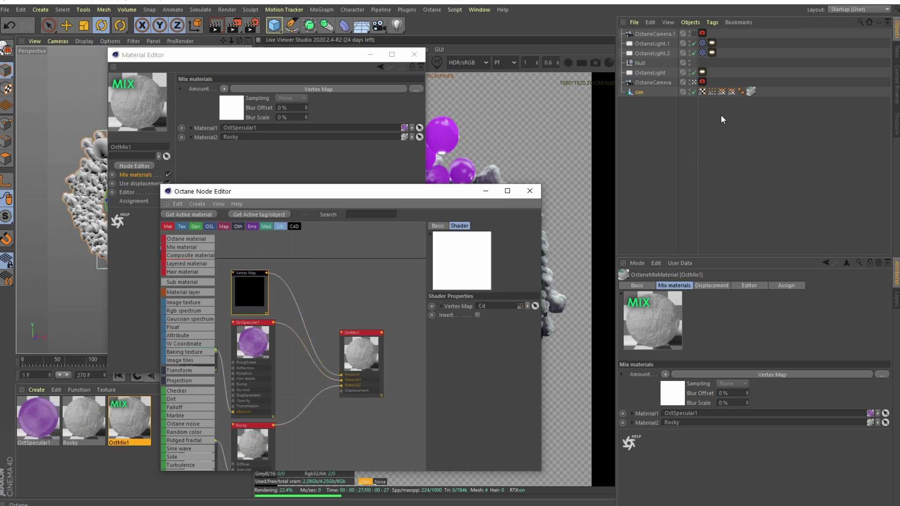
Inspect the sim object's Cd vertex color tag beside the Vertex Map node, clearing the Material Editor out of the way.
left_click(710, 92)
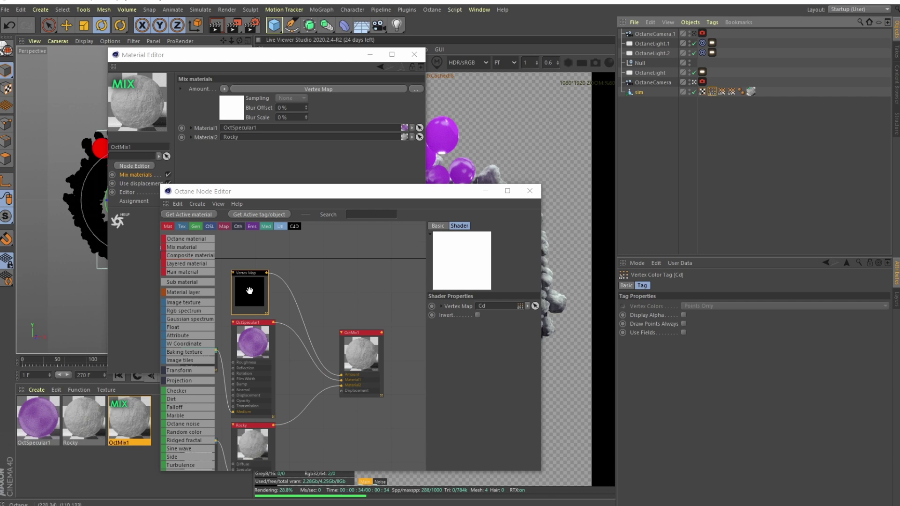
left_click_drag(308, 56, 711, 122)
middle_click_drag(355, 351, 333, 323)
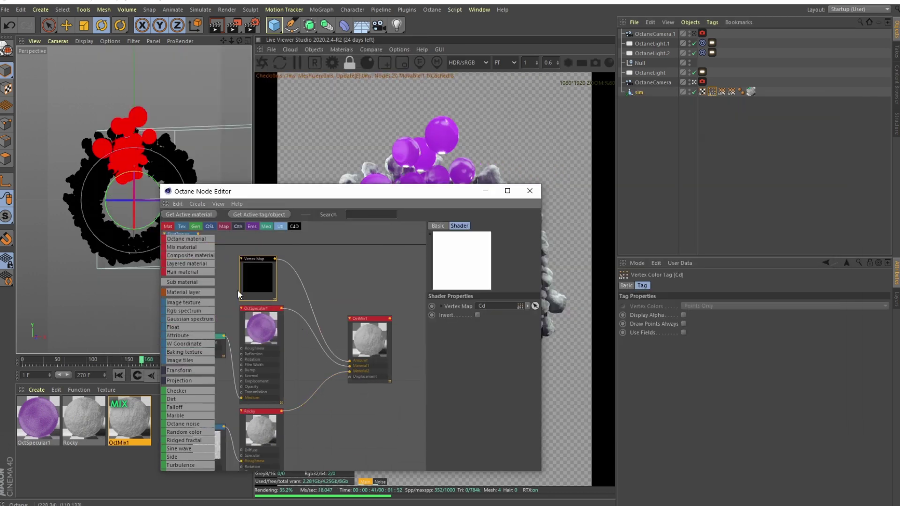
Move the timeline to frame 110 and disable OctaneLight, OctaneLight.1 and OctaneLight.2.
left_click(84, 360)
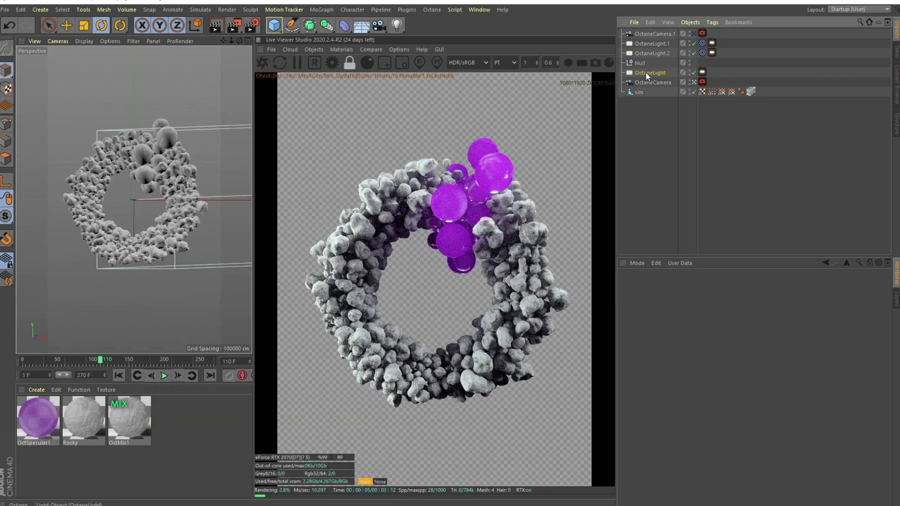
left_click(701, 73)
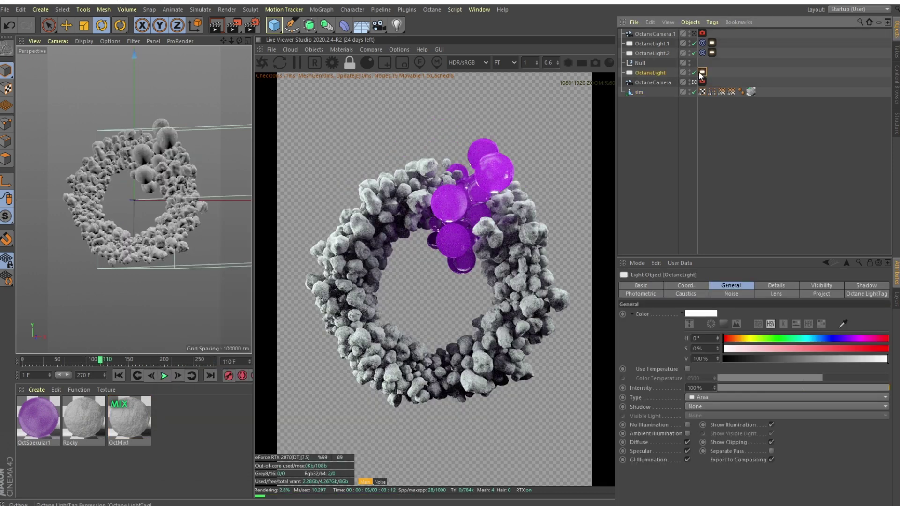
left_click(694, 69)
left_click(692, 45)
left_click(693, 52)
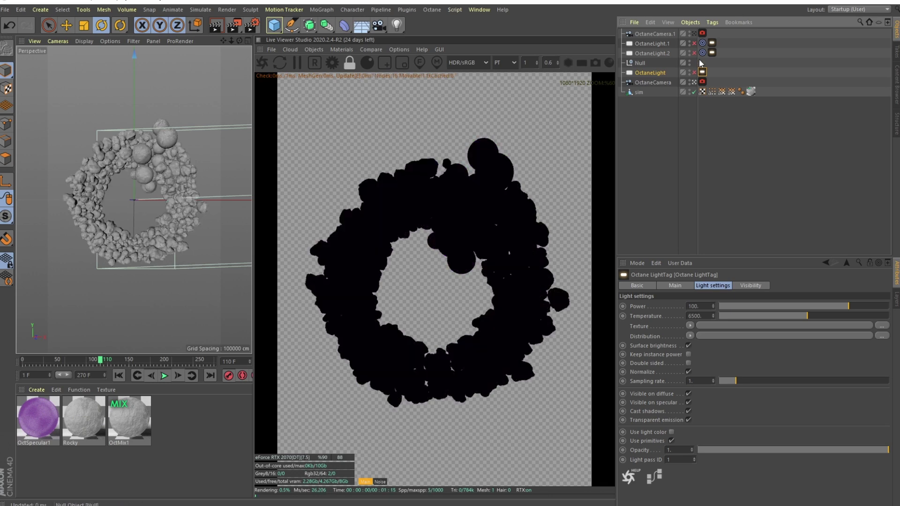
Preview OctaneLight.1 and OctaneLight.2 each on their own, and re-enable all three lights.
left_click(692, 45)
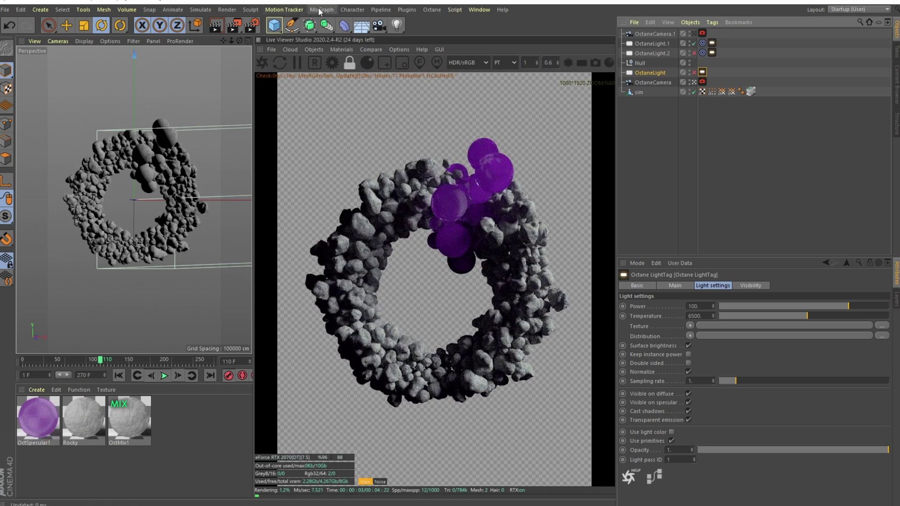
left_click(694, 43)
left_click(694, 52)
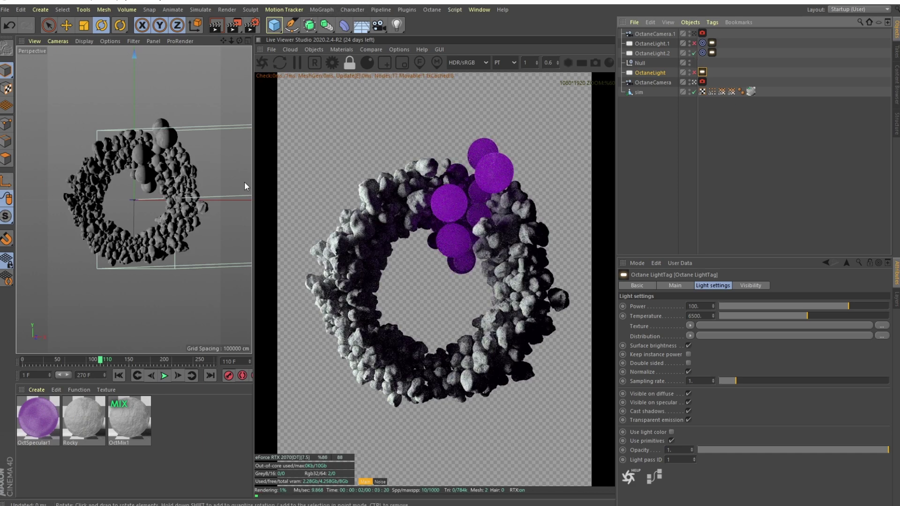
left_click(694, 72)
left_click(654, 73)
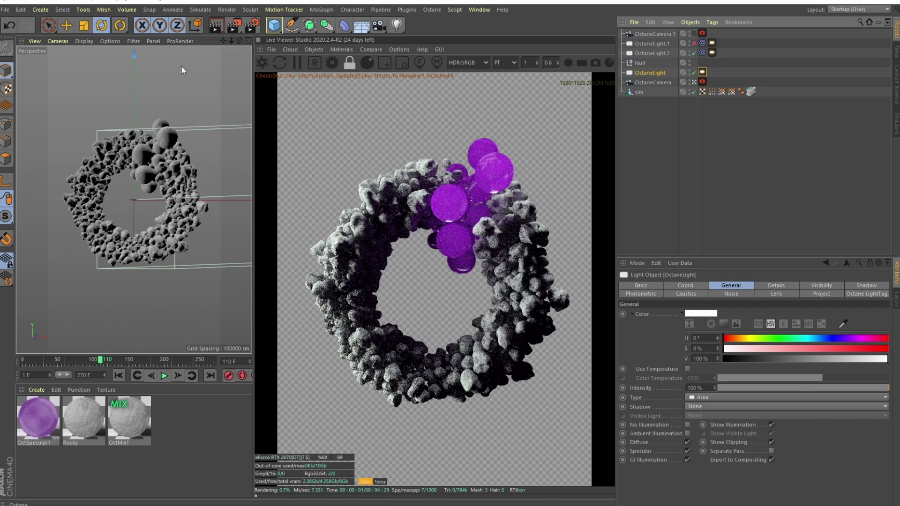
left_click(694, 43)
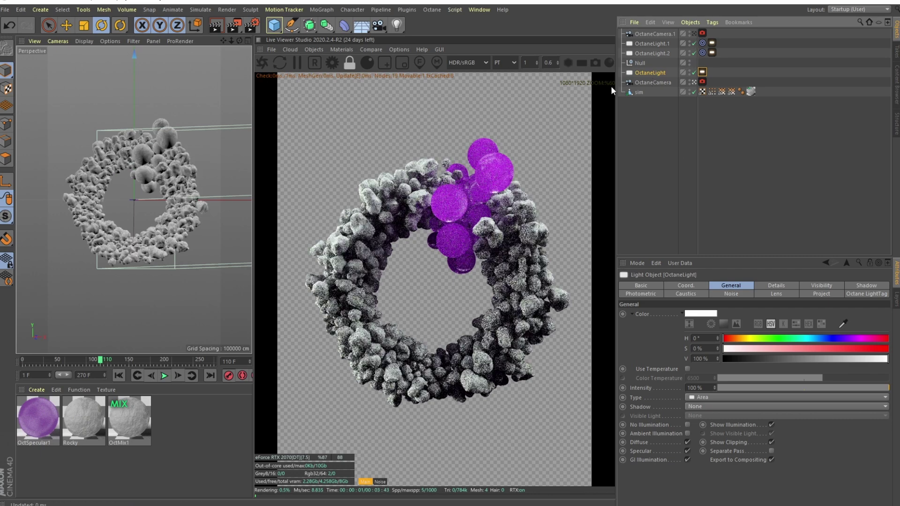
Review the OctaneCamera settings and make OctaneCamera.1 the active camera.
left_click(651, 83)
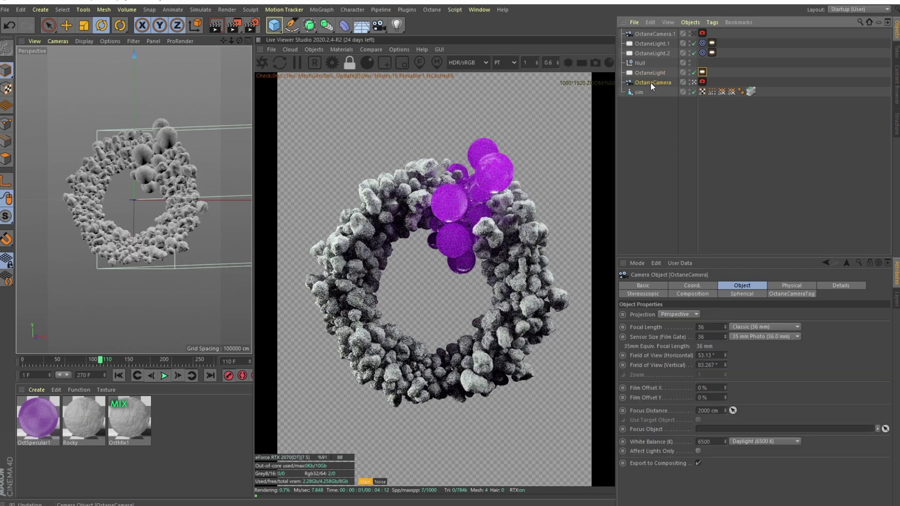
left_click(693, 34)
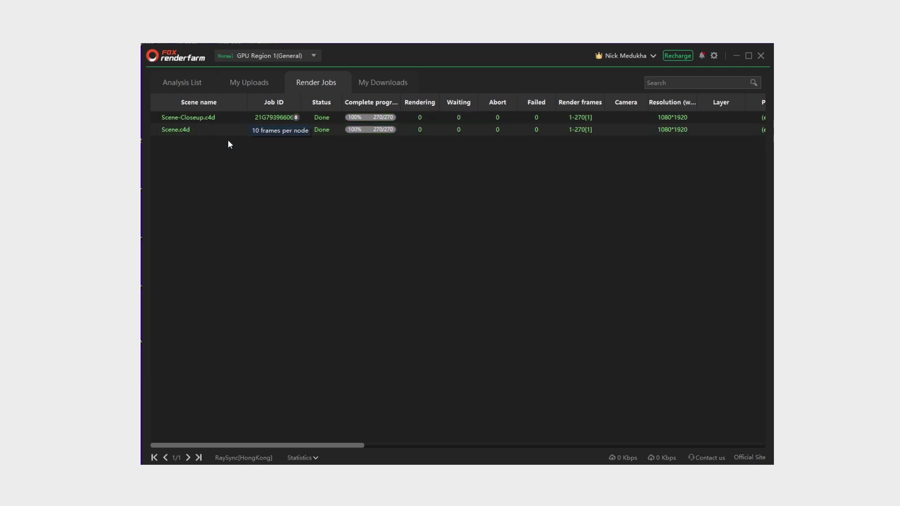
Switch to Fox Renderfarm, review the overviews of the Scene.c4d and Scene-Closeup.c4d render jobs, and close each one.
double_click(420, 128)
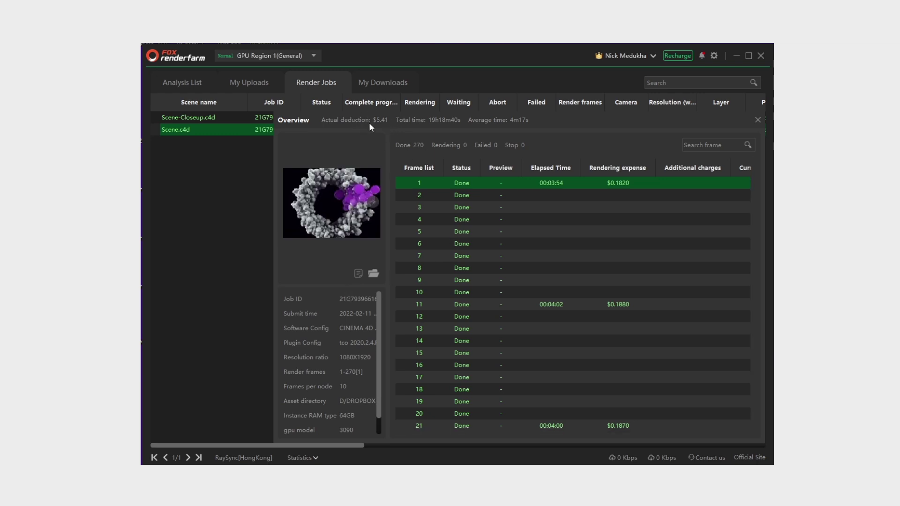
left_click(758, 120)
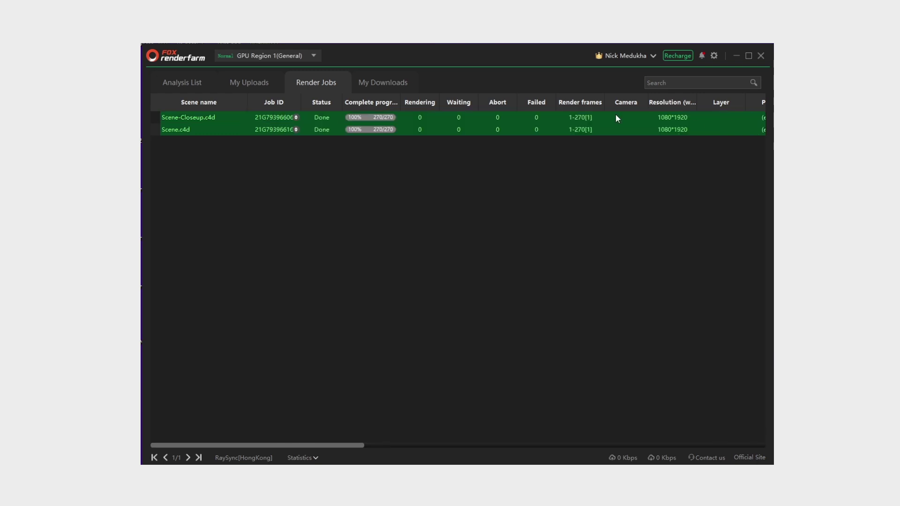
double_click(377, 118)
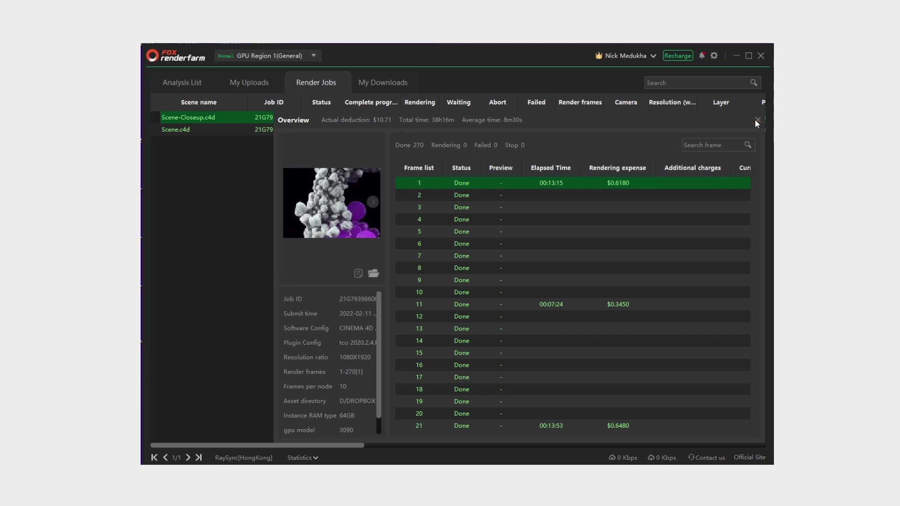
left_click(757, 121)
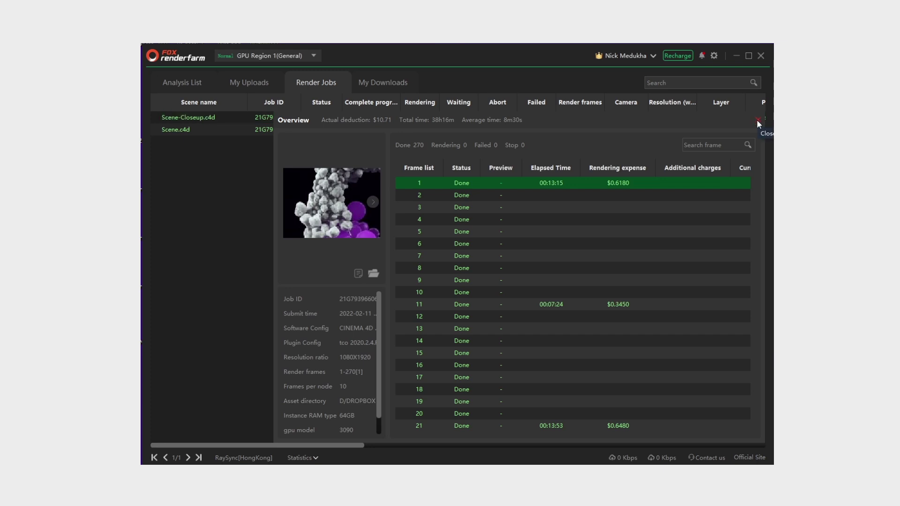